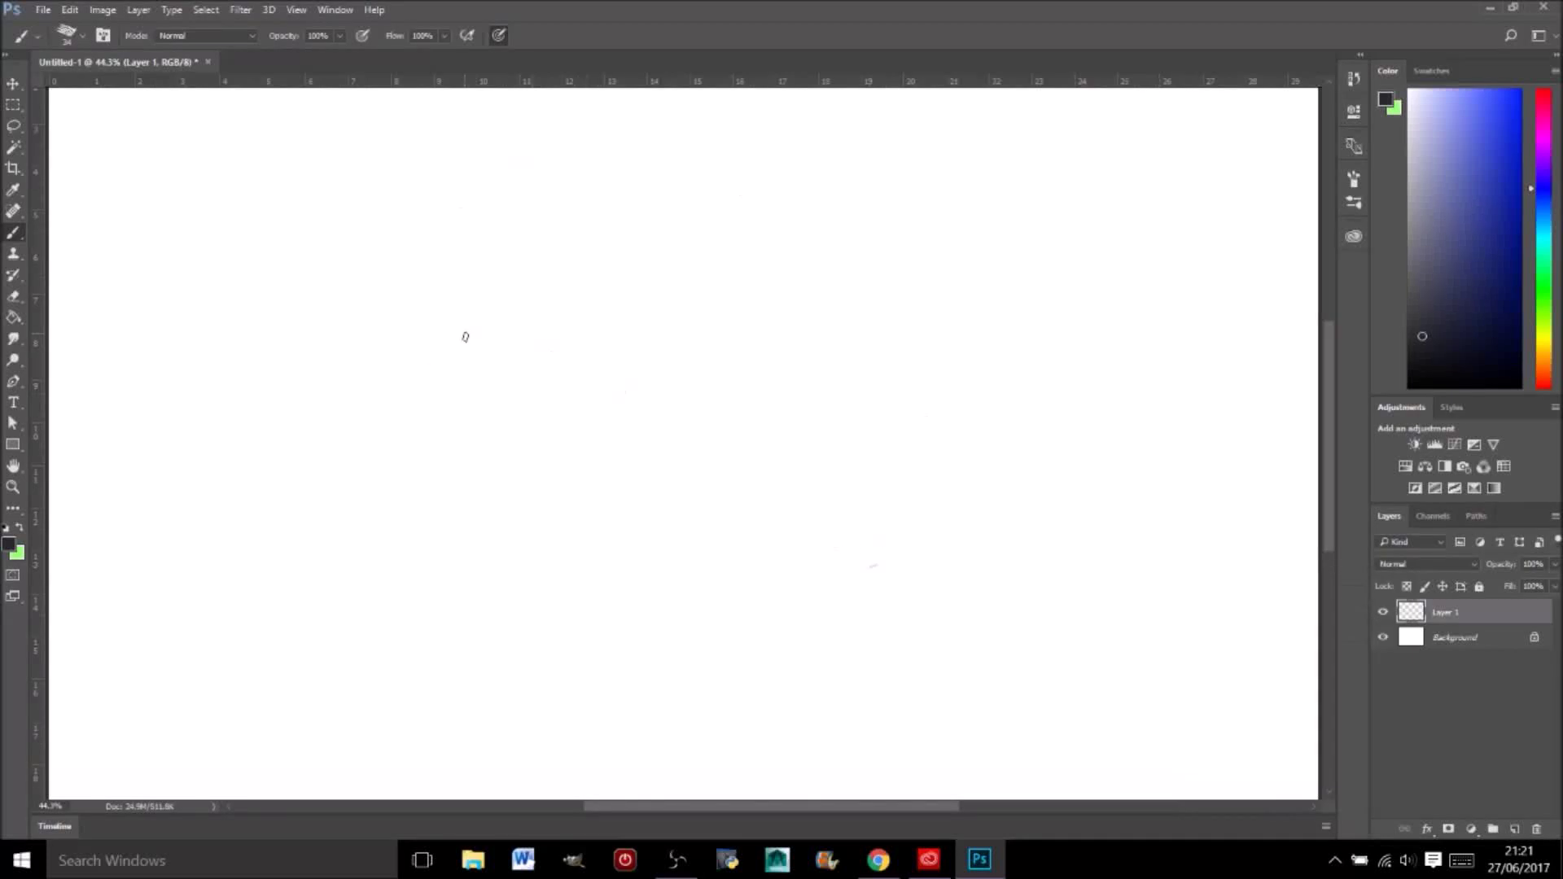
Step: Rough in the mech's two boxy body masses, wheel-like lower shapes and a curved side form
drag(554, 342, 668, 403)
mouse_move(493, 399)
mouse_down()
mouse_move(468, 472)
mouse_move(684, 476)
mouse_up()
drag(582, 216, 761, 260)
drag(595, 475, 635, 456)
mouse_move(505, 399)
mouse_down()
mouse_move(561, 562)
mouse_move(456, 529)
mouse_up()
drag(684, 444, 810, 528)
Step: Sketch two legs with feet, a clawed left foot and a long ground shadow
drag(846, 403, 880, 456)
mouse_move(802, 489)
mouse_down()
mouse_move(745, 627)
mouse_move(675, 700)
mouse_move(717, 725)
mouse_up()
drag(733, 717, 774, 757)
mouse_move(700, 631)
mouse_down()
mouse_move(743, 641)
mouse_move(830, 570)
mouse_up()
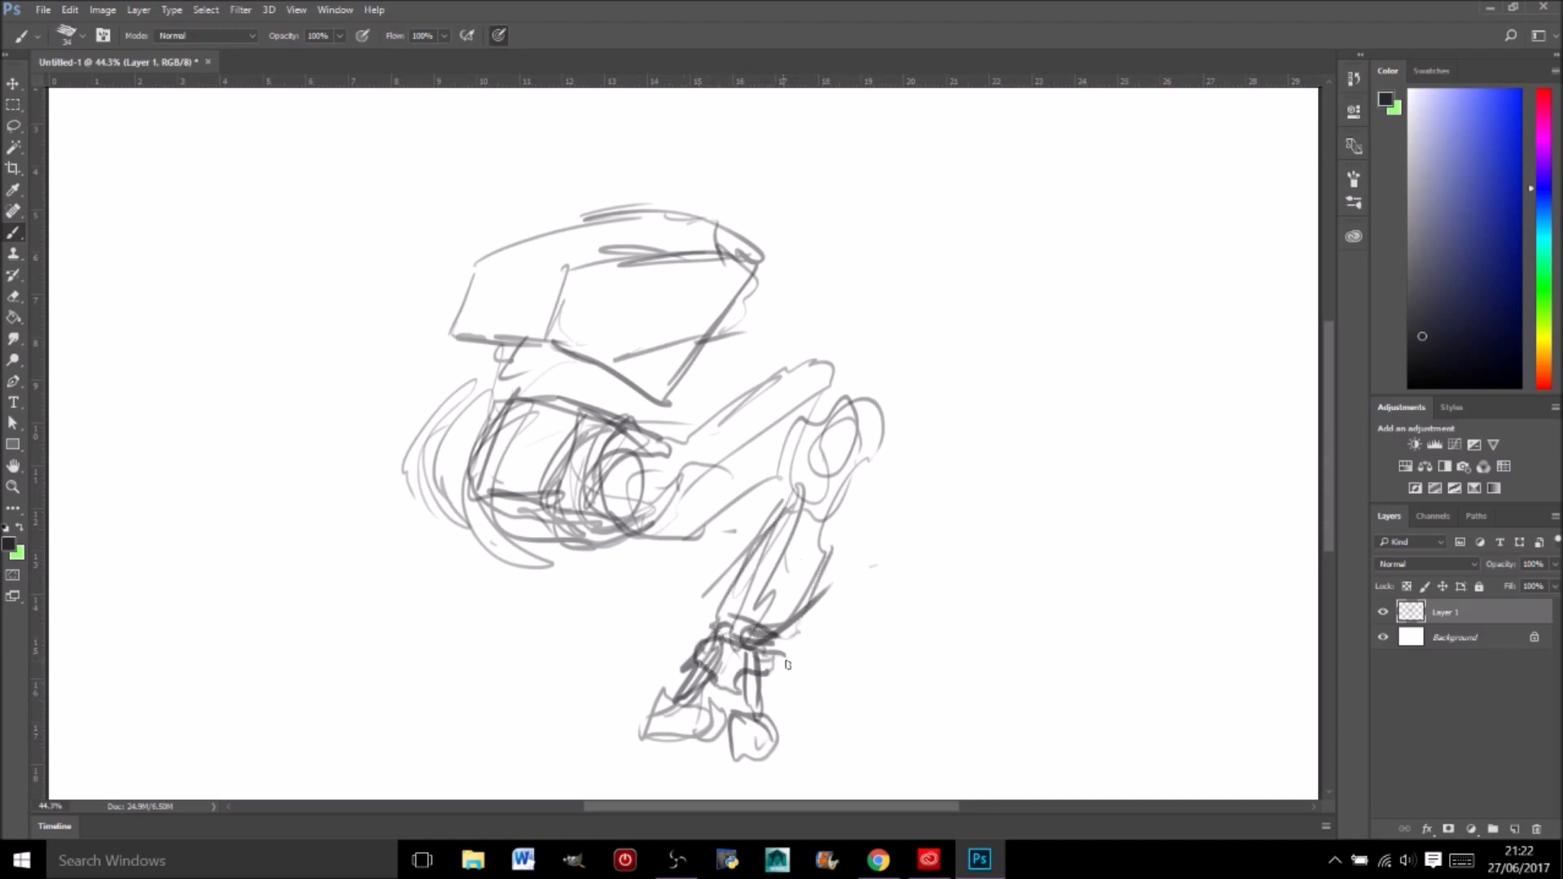
drag(774, 651, 822, 745)
drag(570, 529, 488, 611)
drag(456, 644, 481, 635)
drag(367, 680, 741, 753)
mouse_move(456, 643)
mouse_down()
mouse_move(499, 648)
mouse_move(456, 692)
mouse_move(554, 668)
mouse_up()
drag(570, 521, 489, 610)
Step: Sketch a long notched cannon barrel and a zigzag-topped gun box on the body
mouse_move(651, 326)
mouse_down()
mouse_move(643, 261)
mouse_move(765, 334)
mouse_up()
drag(741, 228, 859, 214)
drag(716, 204, 932, 244)
drag(725, 333, 928, 300)
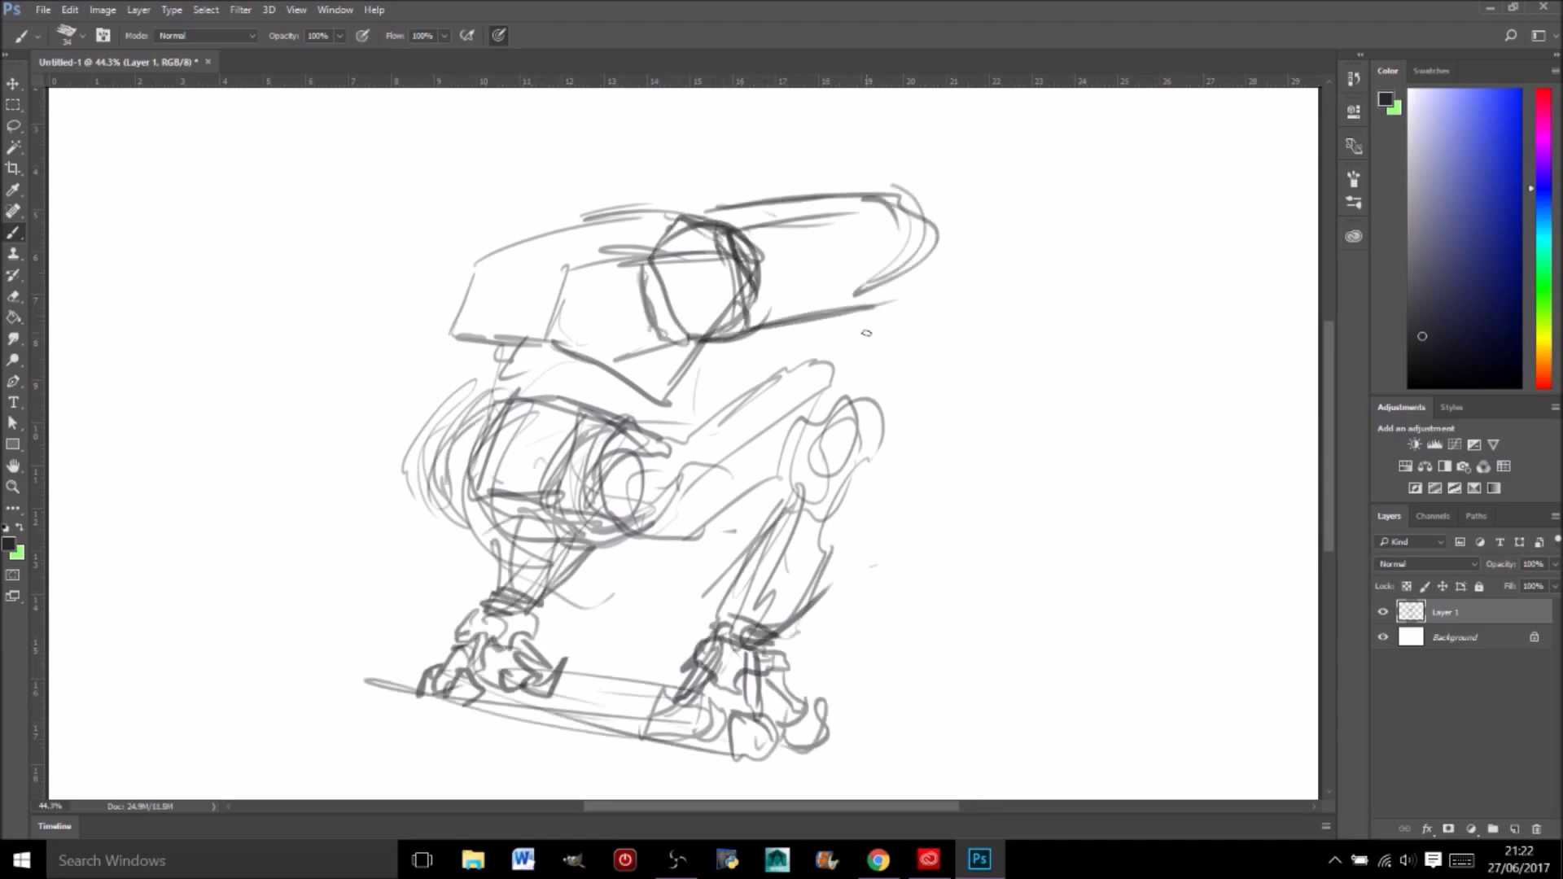
drag(773, 317, 912, 261)
drag(517, 232, 737, 175)
drag(627, 204, 698, 171)
Step: Add a shoulder joint and two bent arms reaching right and down
drag(769, 244, 936, 204)
mouse_move(773, 325)
mouse_down()
mouse_move(846, 350)
mouse_move(1010, 330)
mouse_move(1034, 391)
mouse_up()
mouse_move(1038, 399)
mouse_down()
mouse_move(875, 513)
mouse_move(880, 606)
mouse_up()
drag(982, 319, 1136, 347)
mouse_move(1100, 398)
mouse_down()
mouse_move(1034, 570)
mouse_move(989, 627)
mouse_up()
Step: Draw the head's eye, snout outline, eye circles, row of teeth and top plate
mouse_move(586, 301)
mouse_down()
mouse_move(537, 355)
mouse_move(468, 366)
mouse_up()
drag(538, 321, 558, 337)
drag(478, 301, 586, 267)
drag(488, 244, 553, 204)
drag(546, 346, 484, 390)
drag(773, 232, 943, 195)
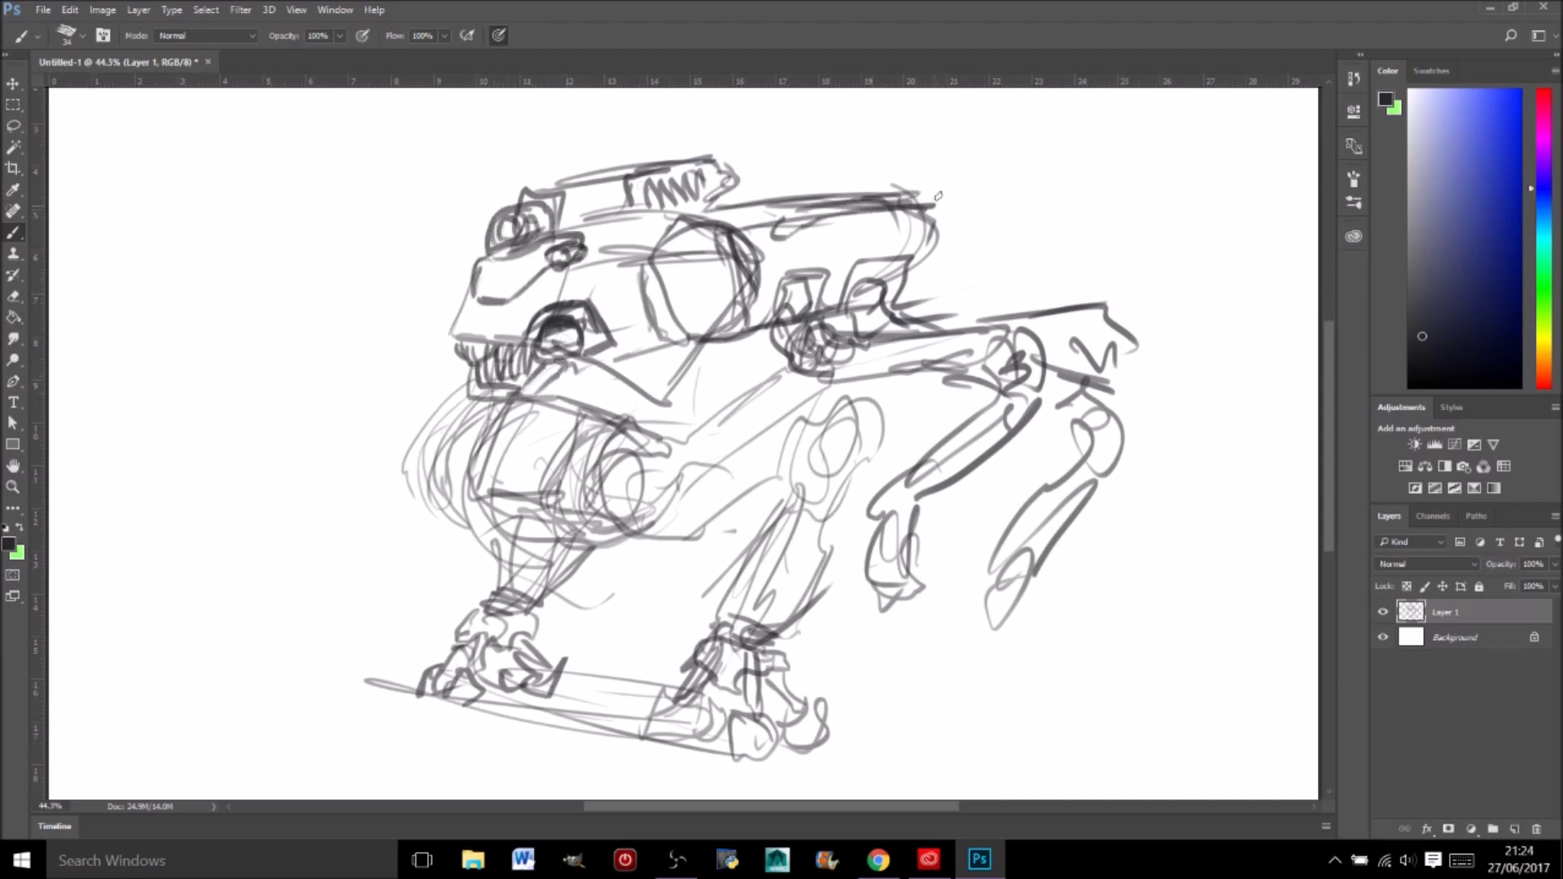
Step: Reinforce the head's top plate, back outline, lower jaw and snout lines
drag(546, 187, 651, 151)
drag(911, 188, 944, 224)
drag(717, 204, 867, 171)
drag(611, 183, 710, 149)
drag(590, 358, 644, 407)
drag(456, 310, 460, 395)
drag(513, 301, 460, 350)
mouse_move(720, 346)
mouse_down()
mouse_move(655, 403)
mouse_move(745, 350)
mouse_up()
Step: Sketch leg joints and feet, jaw lines and a raised left arm holding a spear
drag(863, 570, 961, 595)
drag(1022, 530, 1075, 652)
drag(334, 244, 330, 297)
drag(485, 354, 330, 395)
mouse_move(310, 326)
mouse_down()
mouse_move(322, 423)
mouse_move(468, 350)
mouse_move(362, 338)
mouse_up()
drag(334, 293, 342, 222)
mouse_move(257, 481)
mouse_down()
mouse_move(465, 386)
mouse_move(268, 473)
mouse_move(228, 619)
mouse_move(333, 578)
mouse_up()
Step: Add a down-reaching arm with a large clawed hand, its shadow and long ground lines
drag(183, 618, 236, 671)
drag(244, 521, 232, 668)
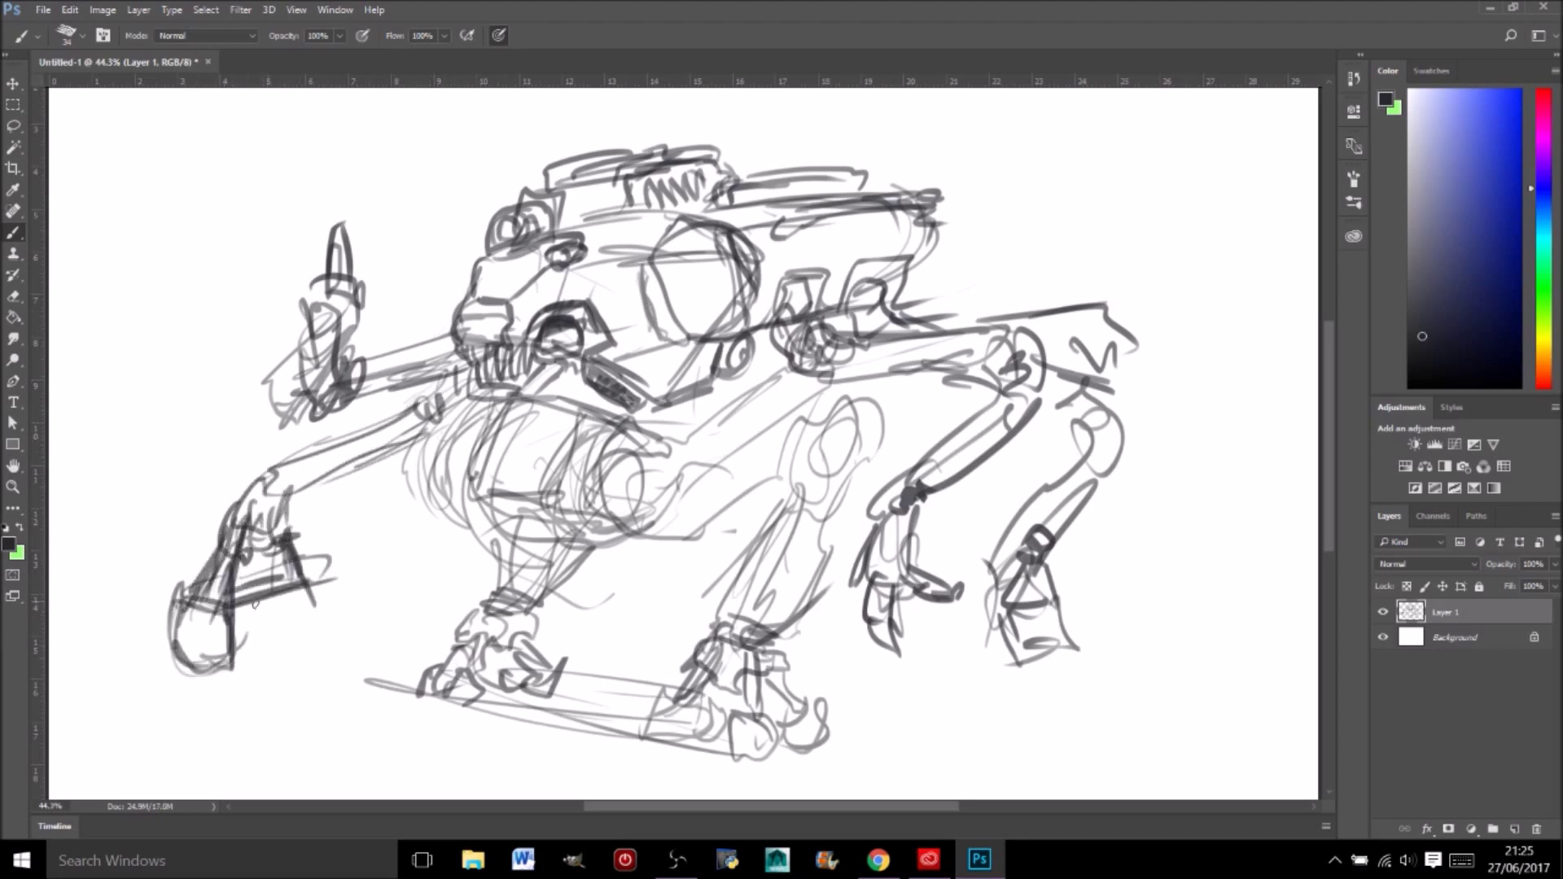
drag(255, 603, 309, 570)
drag(97, 663, 350, 659)
drag(69, 631, 1176, 765)
drag(570, 643, 1049, 655)
scroll(721, 198, up, 2)
Step: Sketch a turret, dome and boxy cargo on top of the mech
mouse_move(688, 236)
mouse_down()
mouse_move(753, 195)
mouse_move(937, 224)
mouse_up()
drag(912, 220, 928, 272)
drag(782, 228, 863, 203)
drag(715, 183, 769, 139)
drag(900, 228, 944, 175)
drag(810, 139, 810, 179)
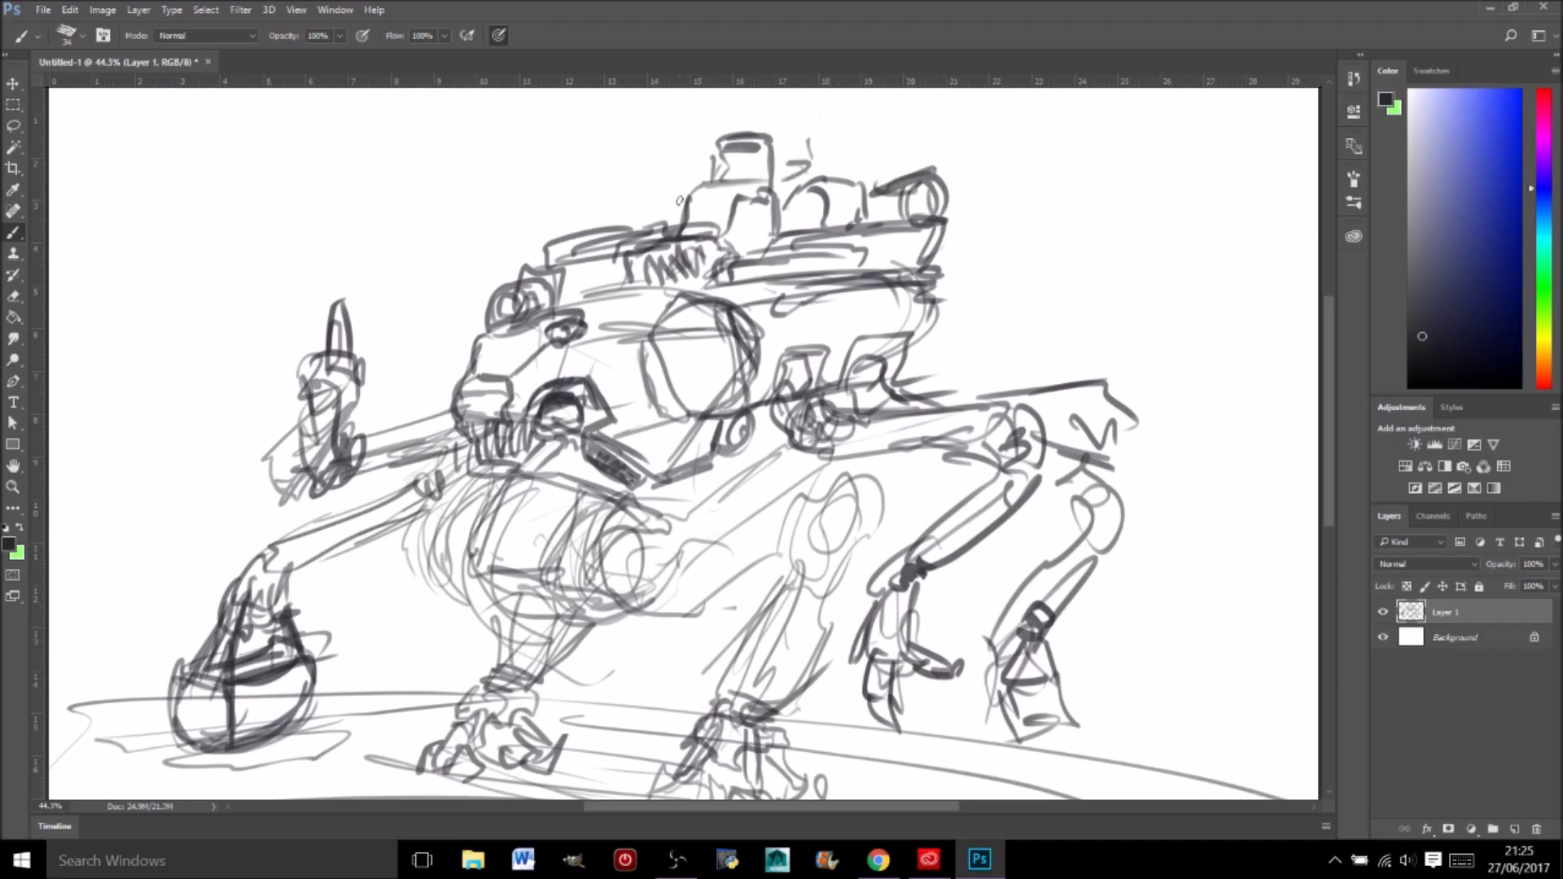
drag(643, 260, 700, 191)
drag(782, 245, 904, 228)
Step: Add a new layer above the faded sketch and check the brush presets
key(ctrl+shift+alt+n)
right_click(1083, 403)
key(Return)
Step: Ink the face, the oval below it, the hexagonal shoulder and the hooked back plate
drag(515, 356, 507, 387)
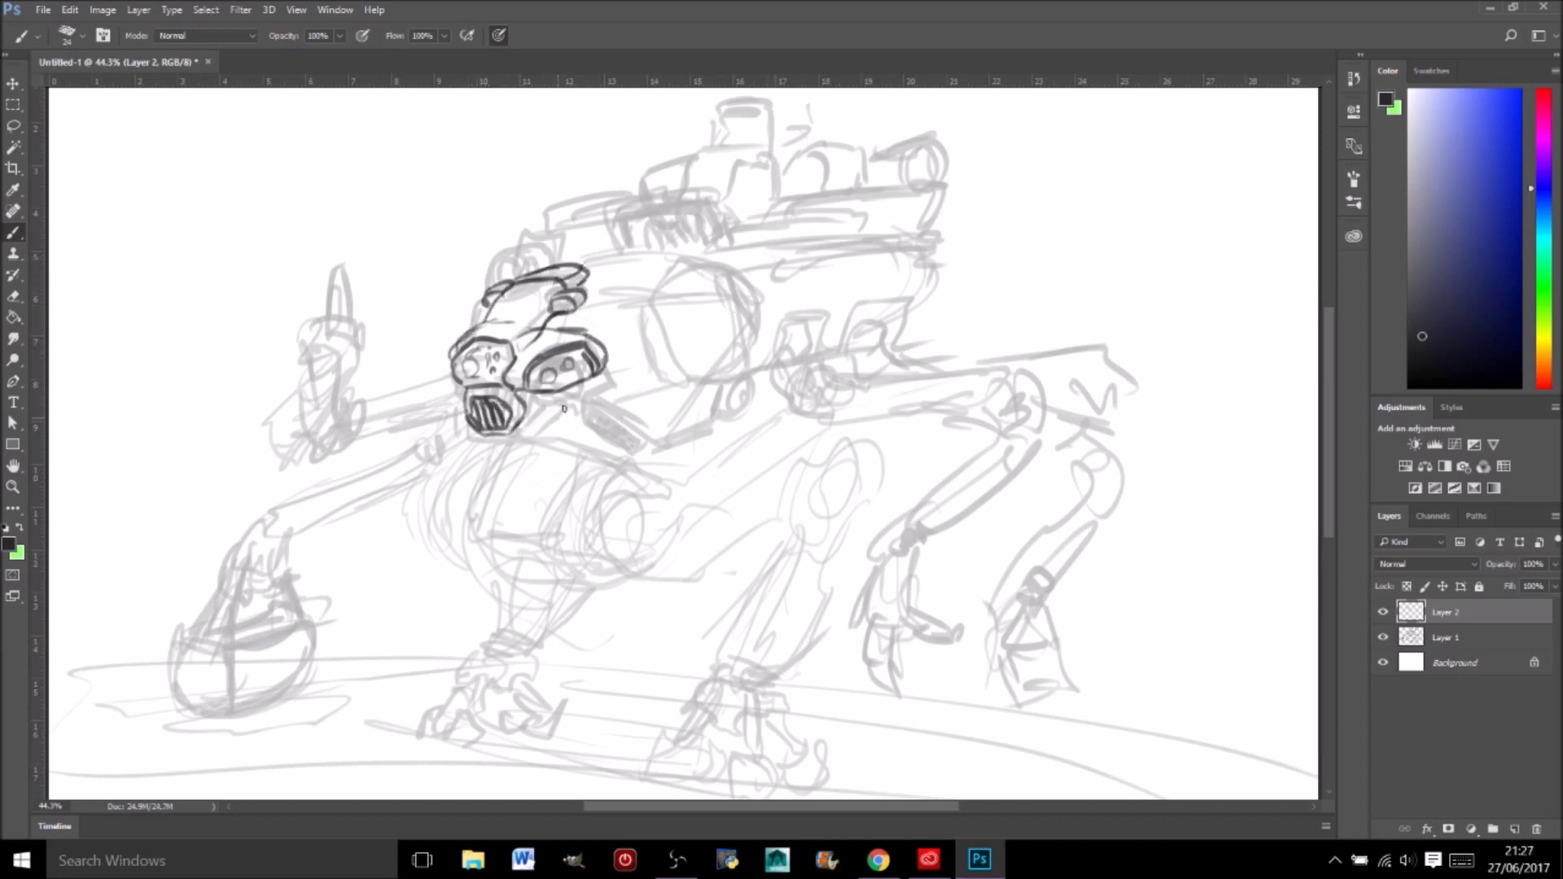
drag(573, 401, 616, 461)
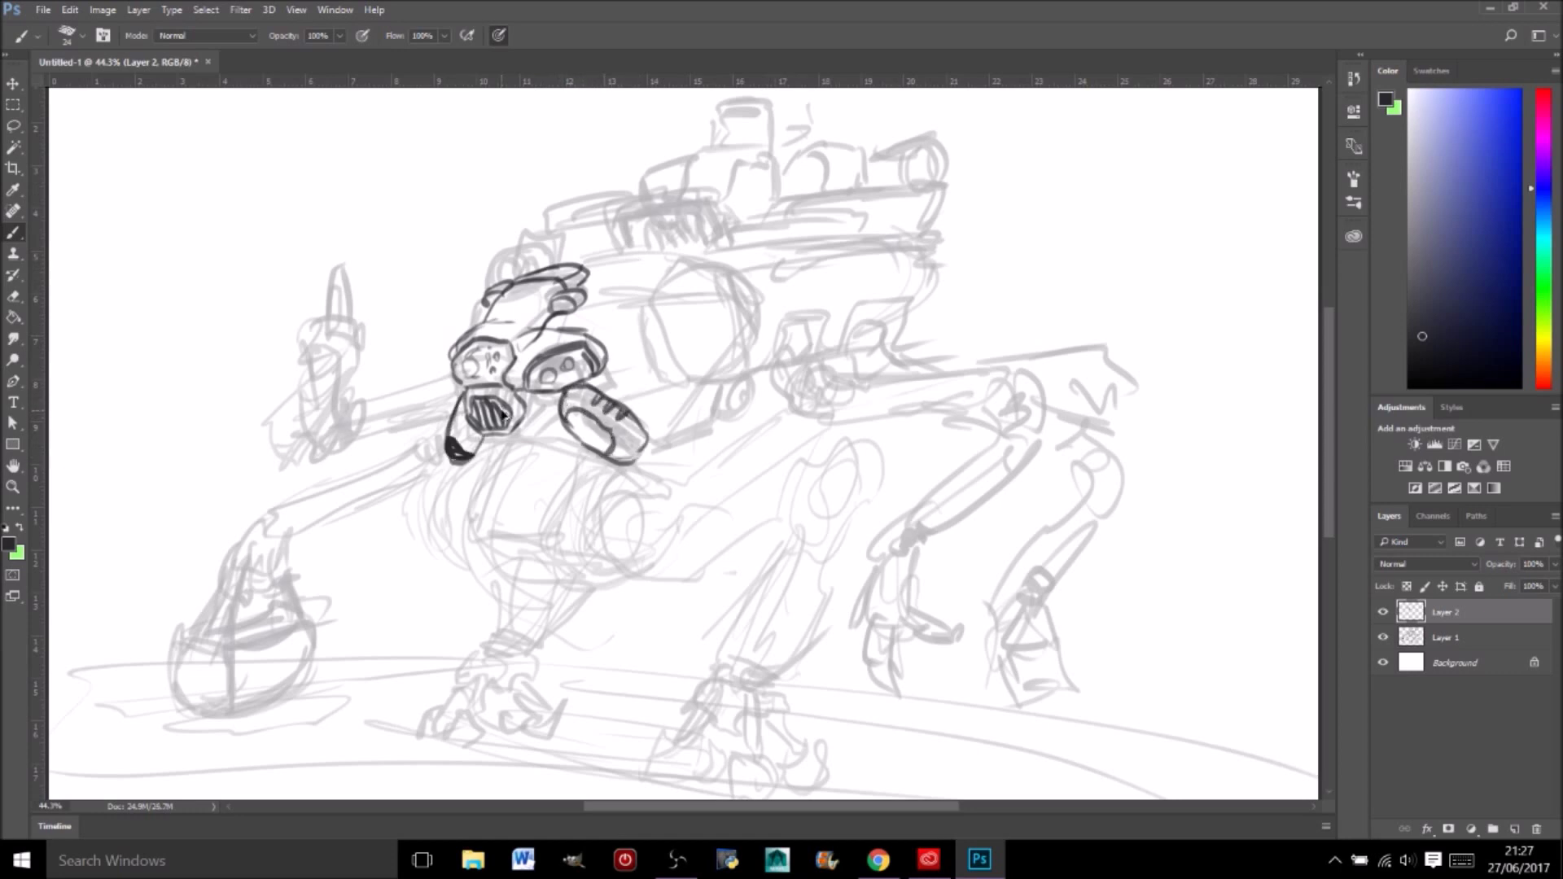
mouse_move(682, 259)
mouse_down()
mouse_move(659, 377)
mouse_move(734, 364)
mouse_up()
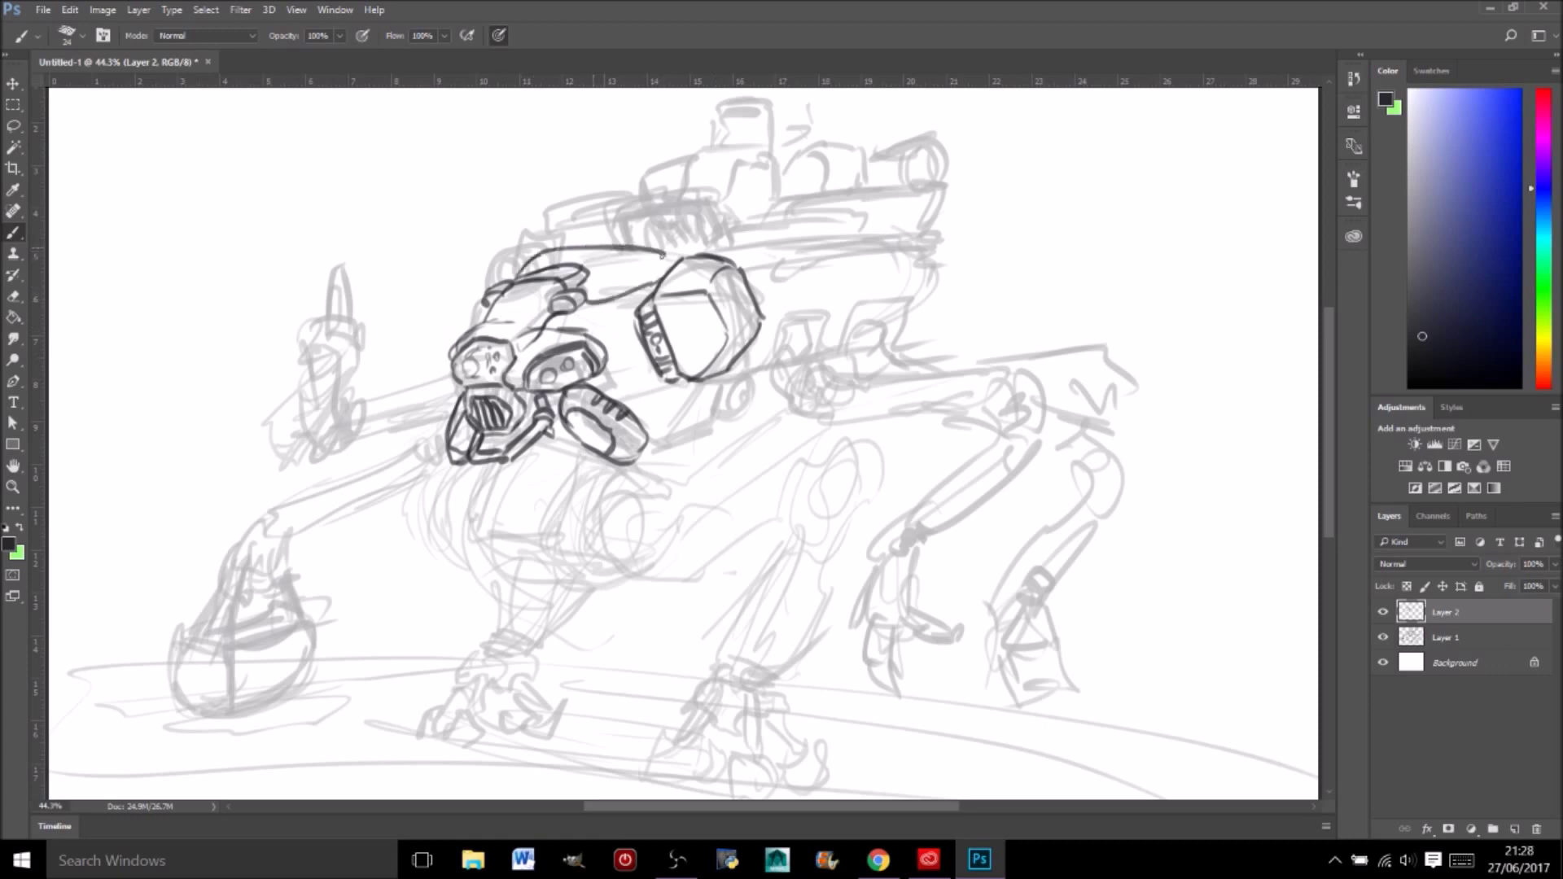
drag(708, 245, 946, 218)
drag(710, 236, 663, 277)
drag(765, 316, 959, 297)
drag(772, 244, 975, 281)
drag(910, 328, 958, 303)
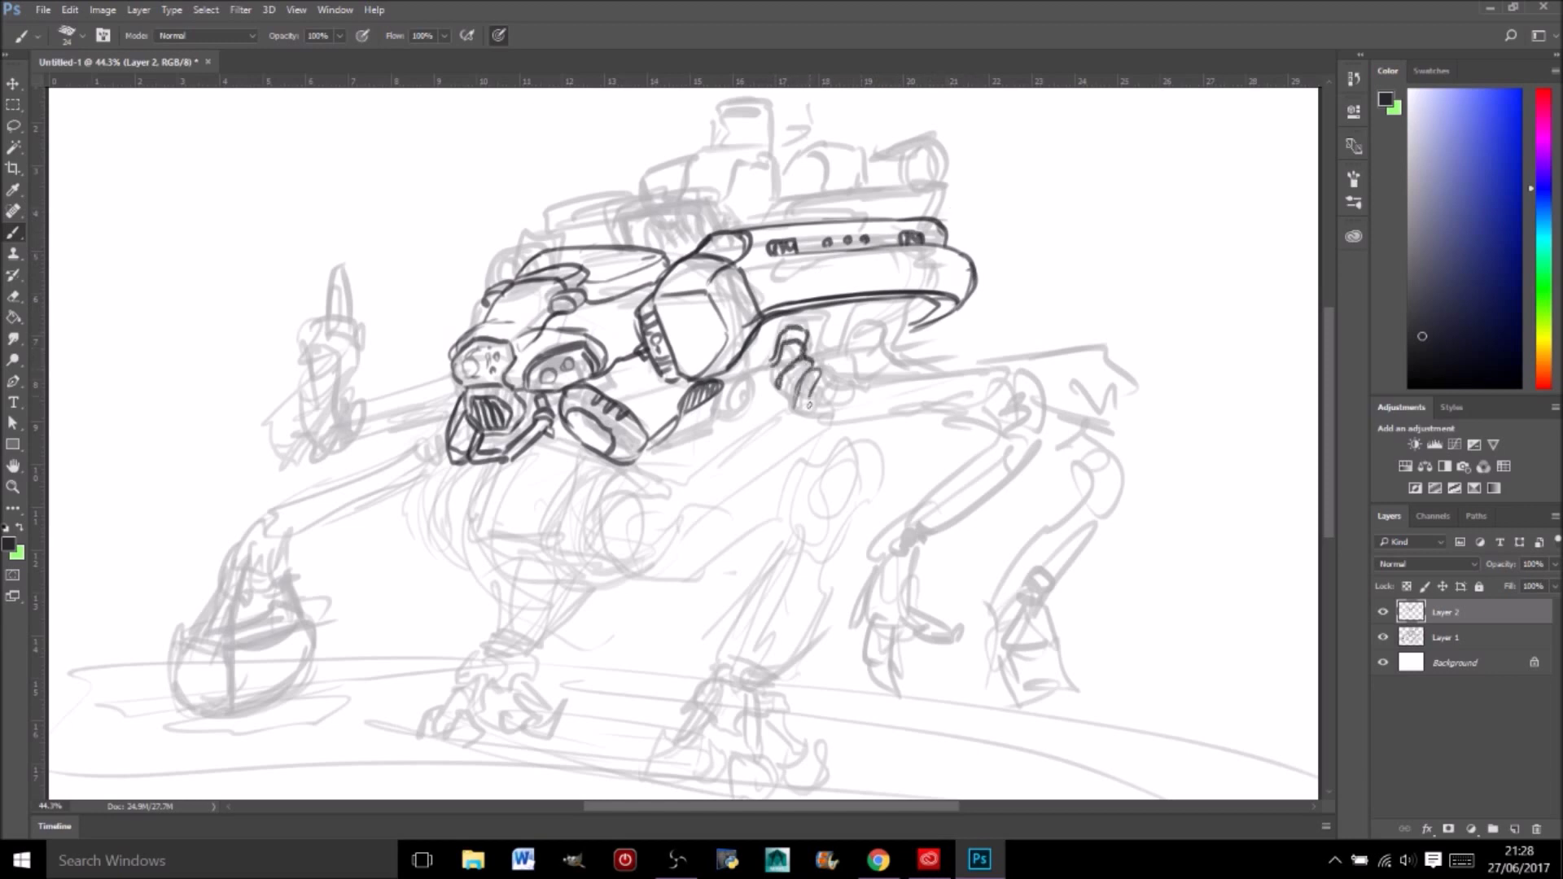
Step: Ink the tube joint, the first leg down to a clawed foot and ribbed underbody details
drag(852, 384, 967, 370)
drag(810, 423, 1015, 372)
drag(1015, 432, 899, 521)
drag(1038, 464, 925, 562)
drag(896, 533, 926, 544)
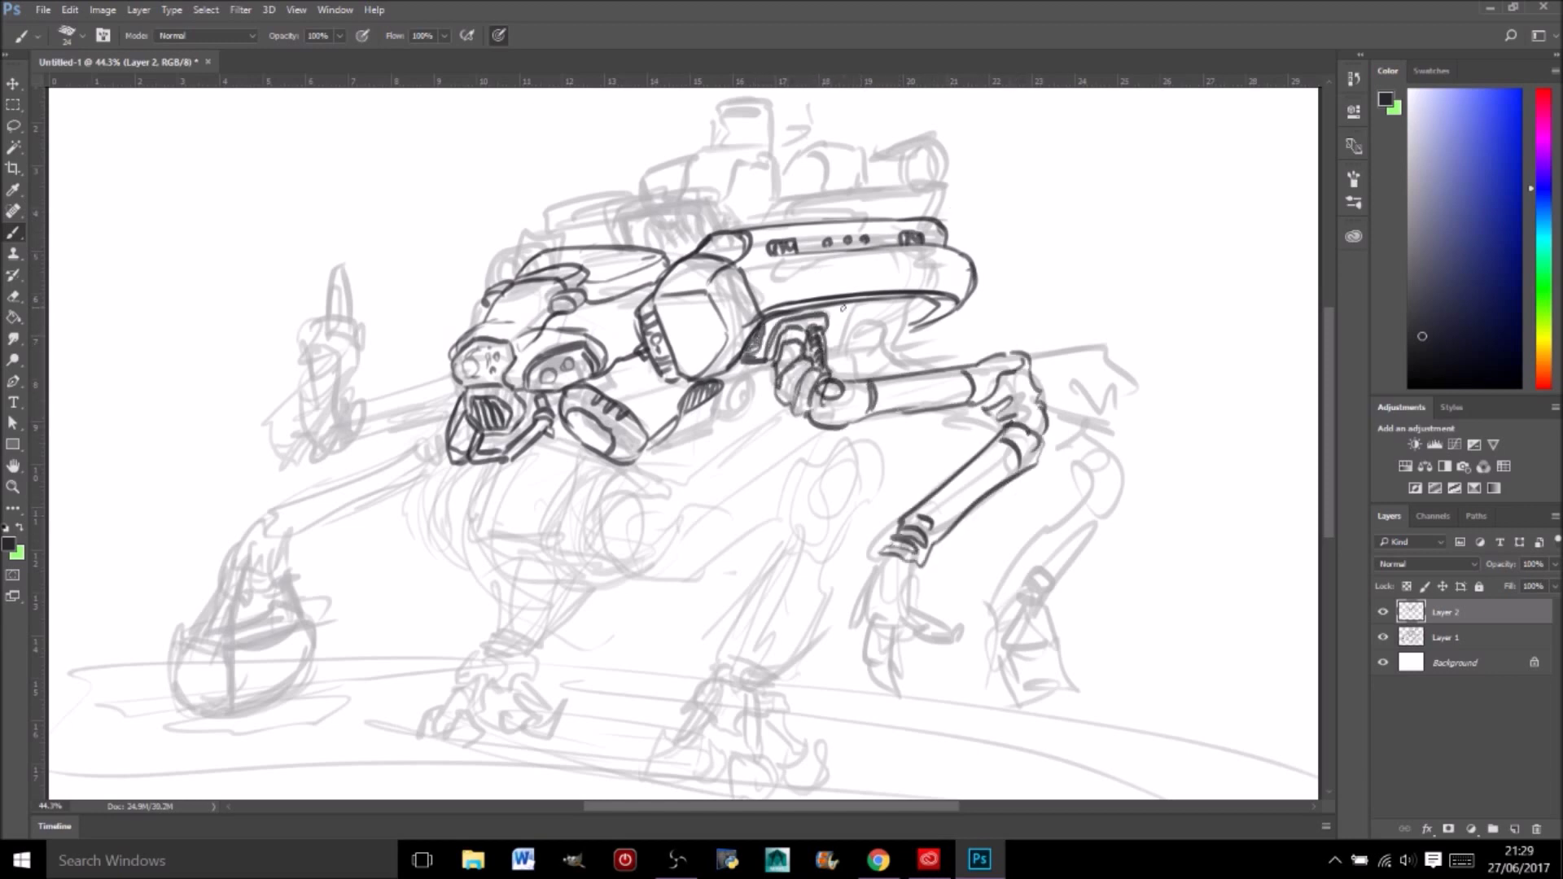
drag(843, 307, 829, 342)
drag(838, 321, 899, 312)
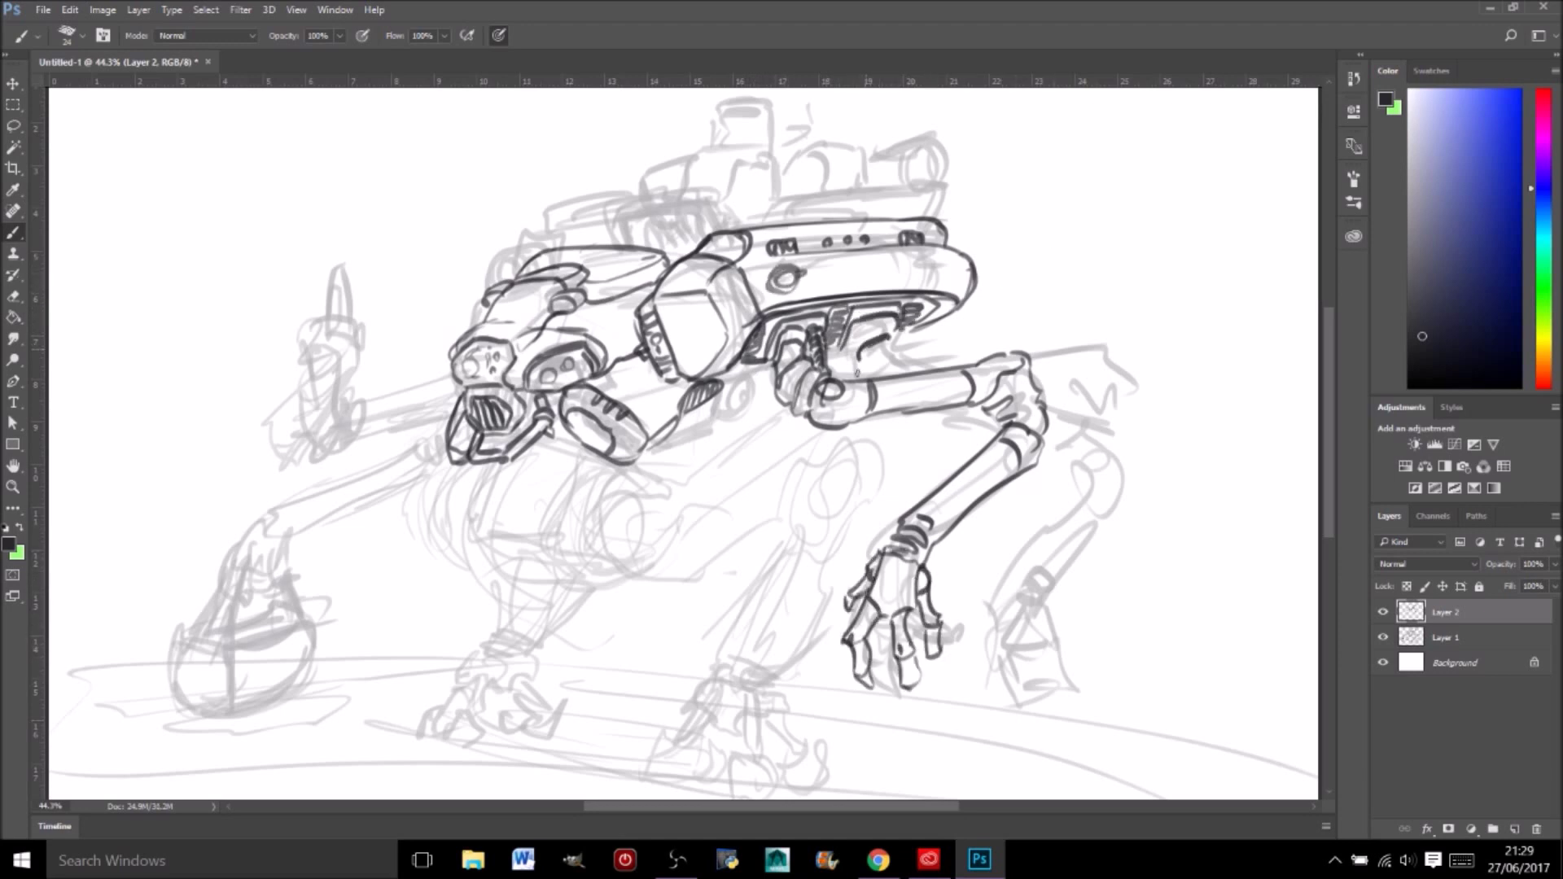
drag(856, 350, 905, 328)
drag(861, 370, 908, 358)
drag(757, 365, 770, 394)
Step: Ink the second right leg from the hip and redraw its toes and claws
mouse_move(1073, 427)
mouse_down()
mouse_move(1128, 497)
mouse_move(1010, 619)
mouse_move(1030, 697)
mouse_move(1018, 725)
mouse_up()
drag(1058, 707, 1099, 745)
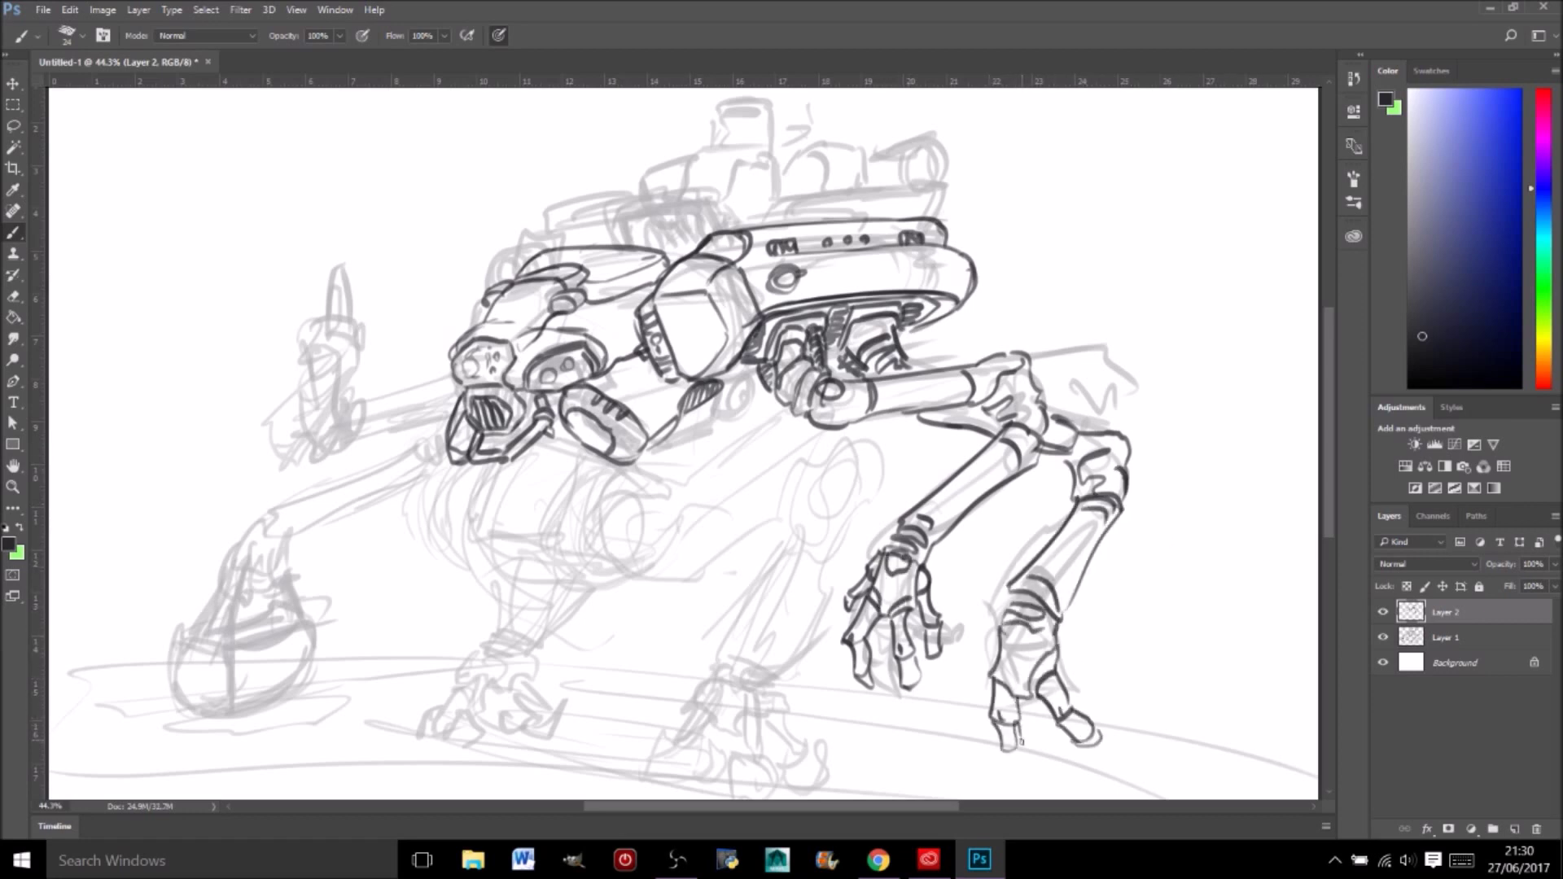
drag(1006, 723, 1022, 759)
drag(997, 618, 965, 708)
drag(1058, 625, 1103, 704)
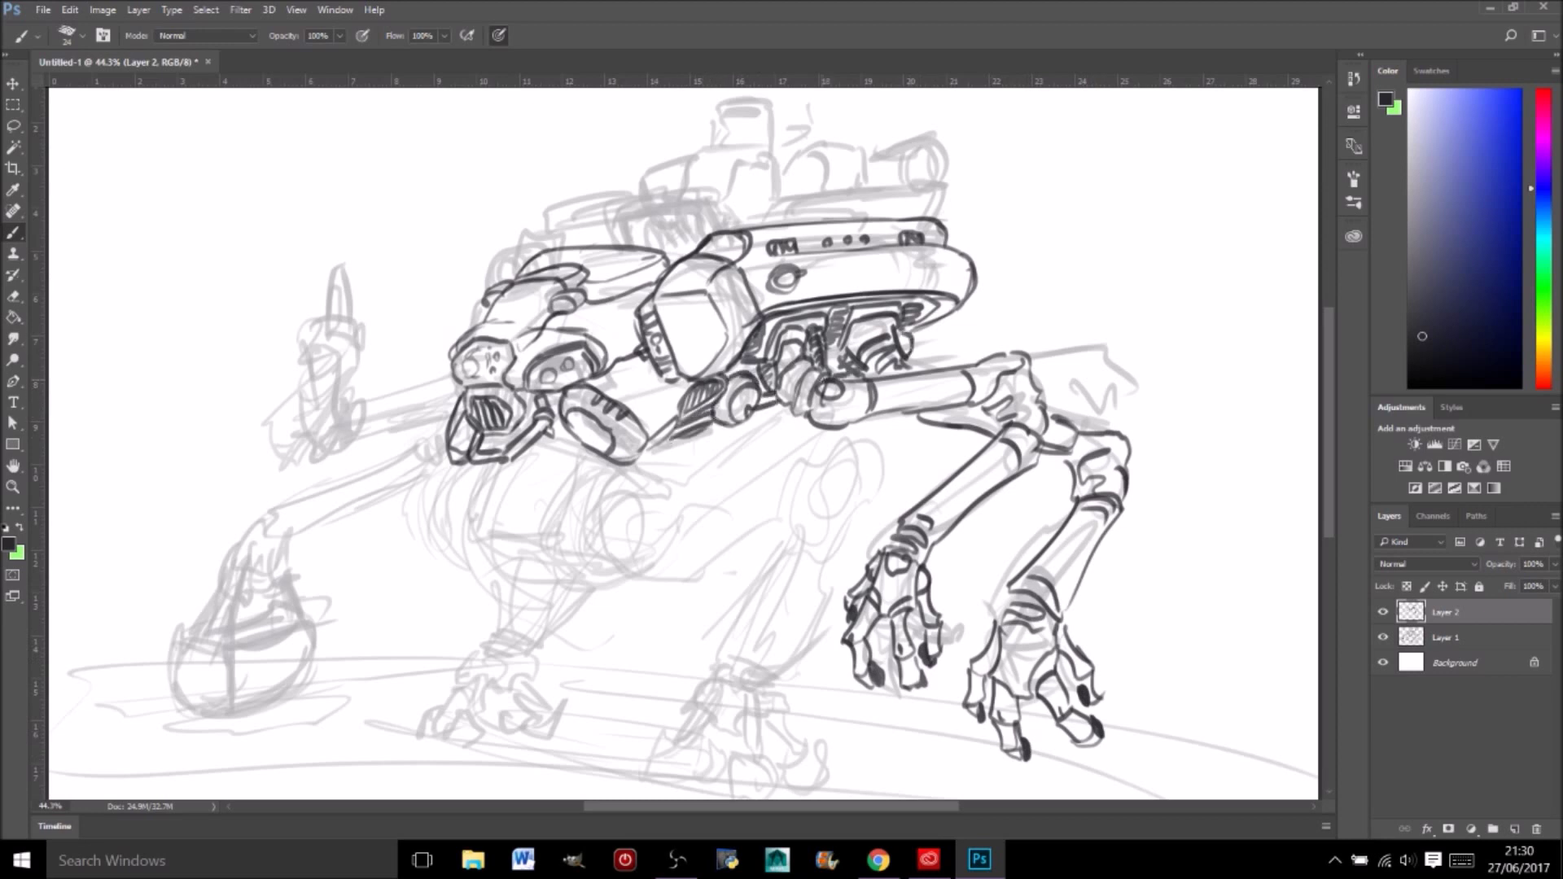
Step: Ink a long ribbed cylinder forearm with a rounded cuff below the shoulder
mouse_move(718, 522)
mouse_down()
mouse_move(728, 562)
mouse_move(675, 580)
mouse_up()
drag(631, 491, 620, 572)
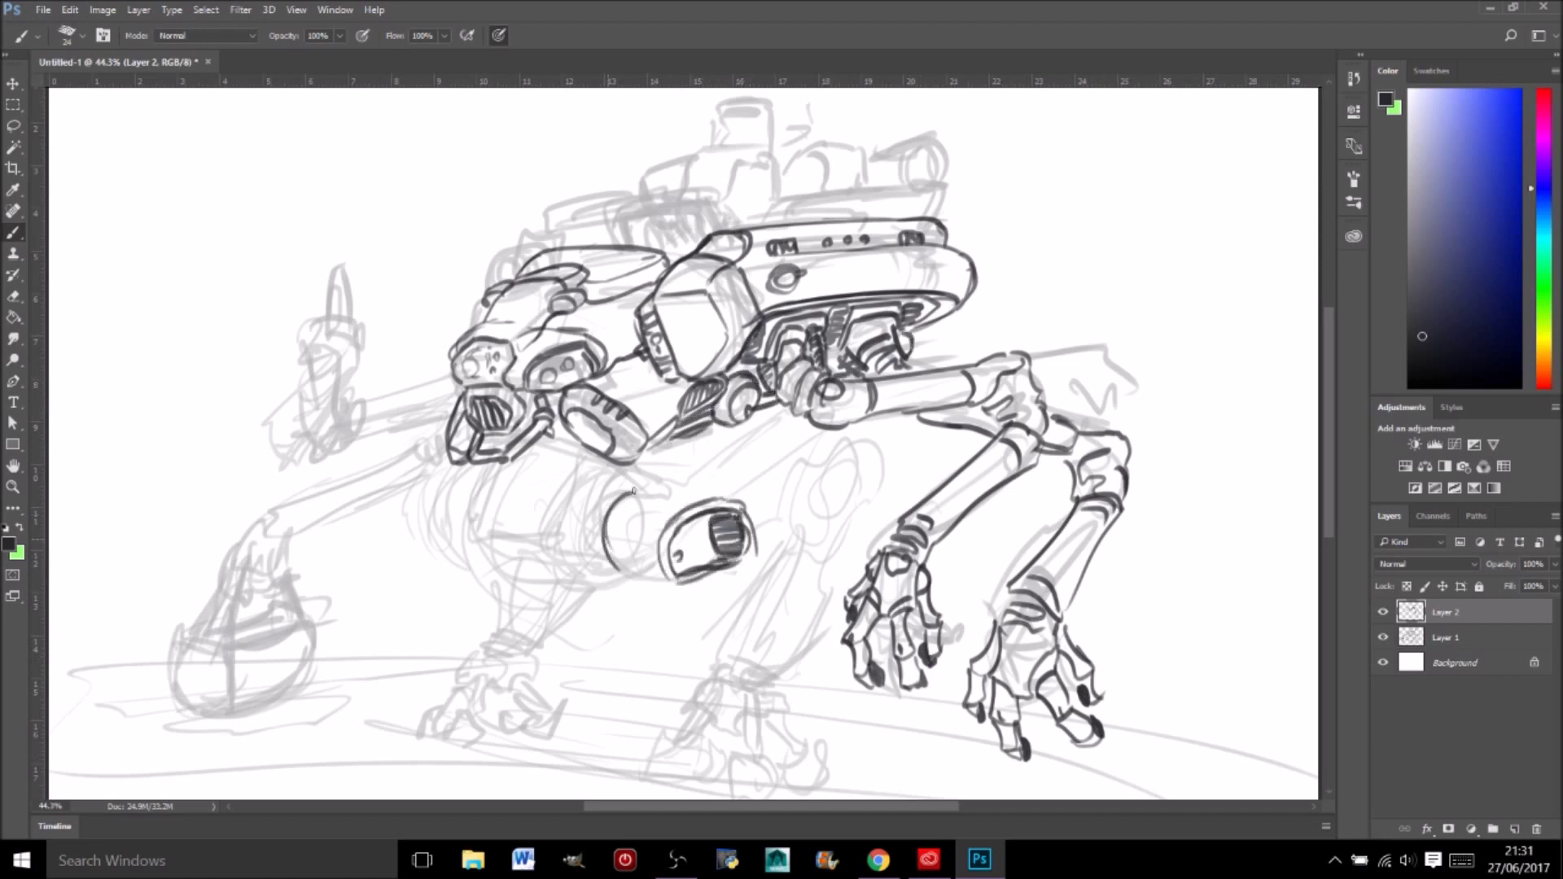
drag(692, 487, 859, 442)
drag(862, 448, 759, 554)
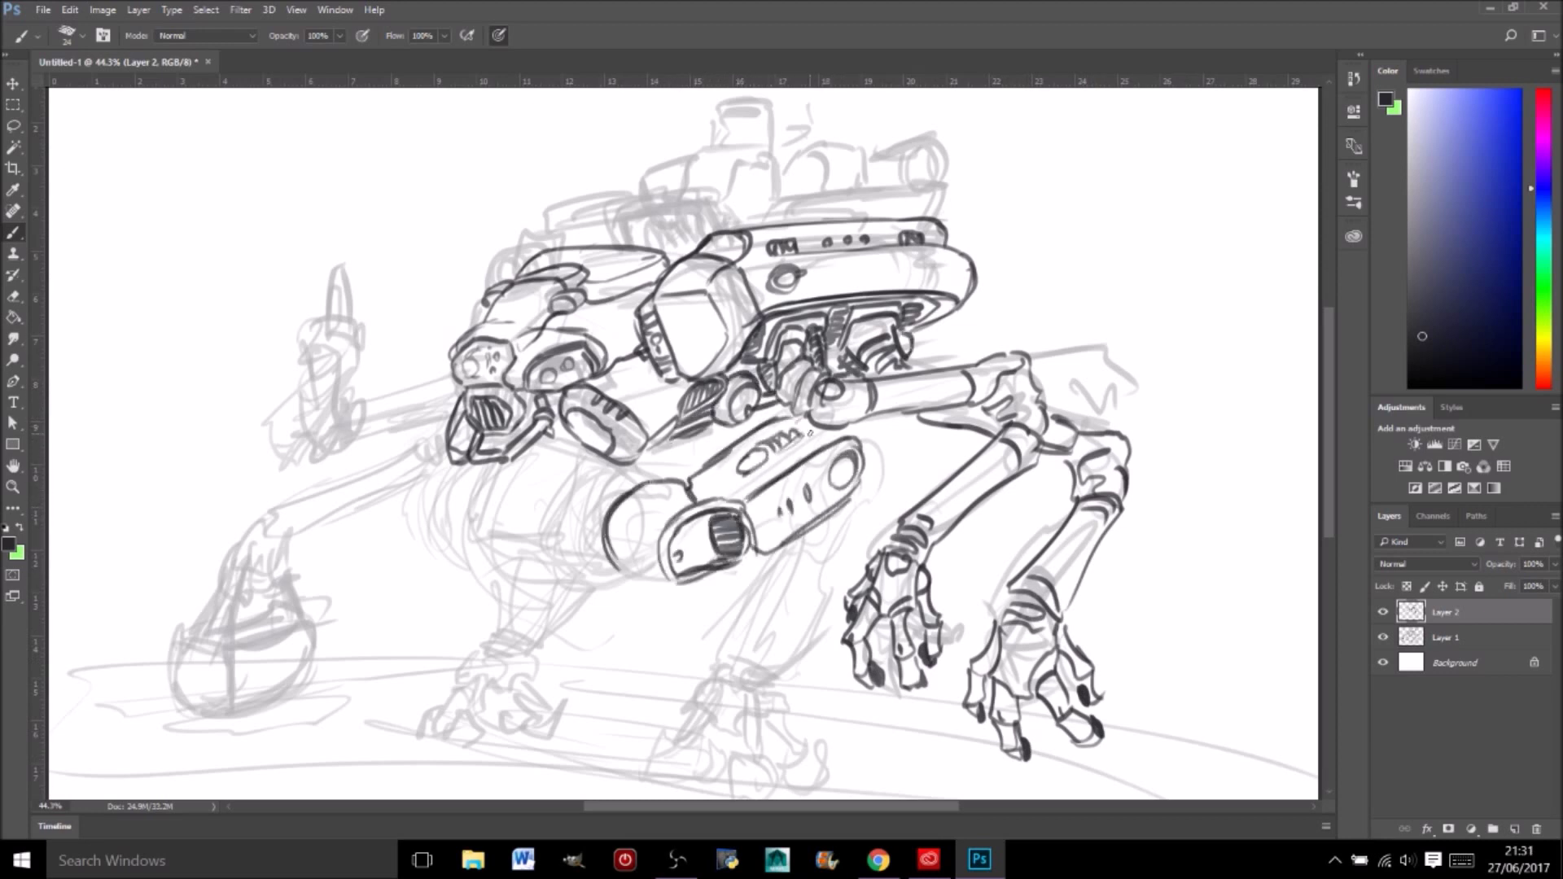
drag(622, 473, 603, 582)
drag(615, 488, 622, 568)
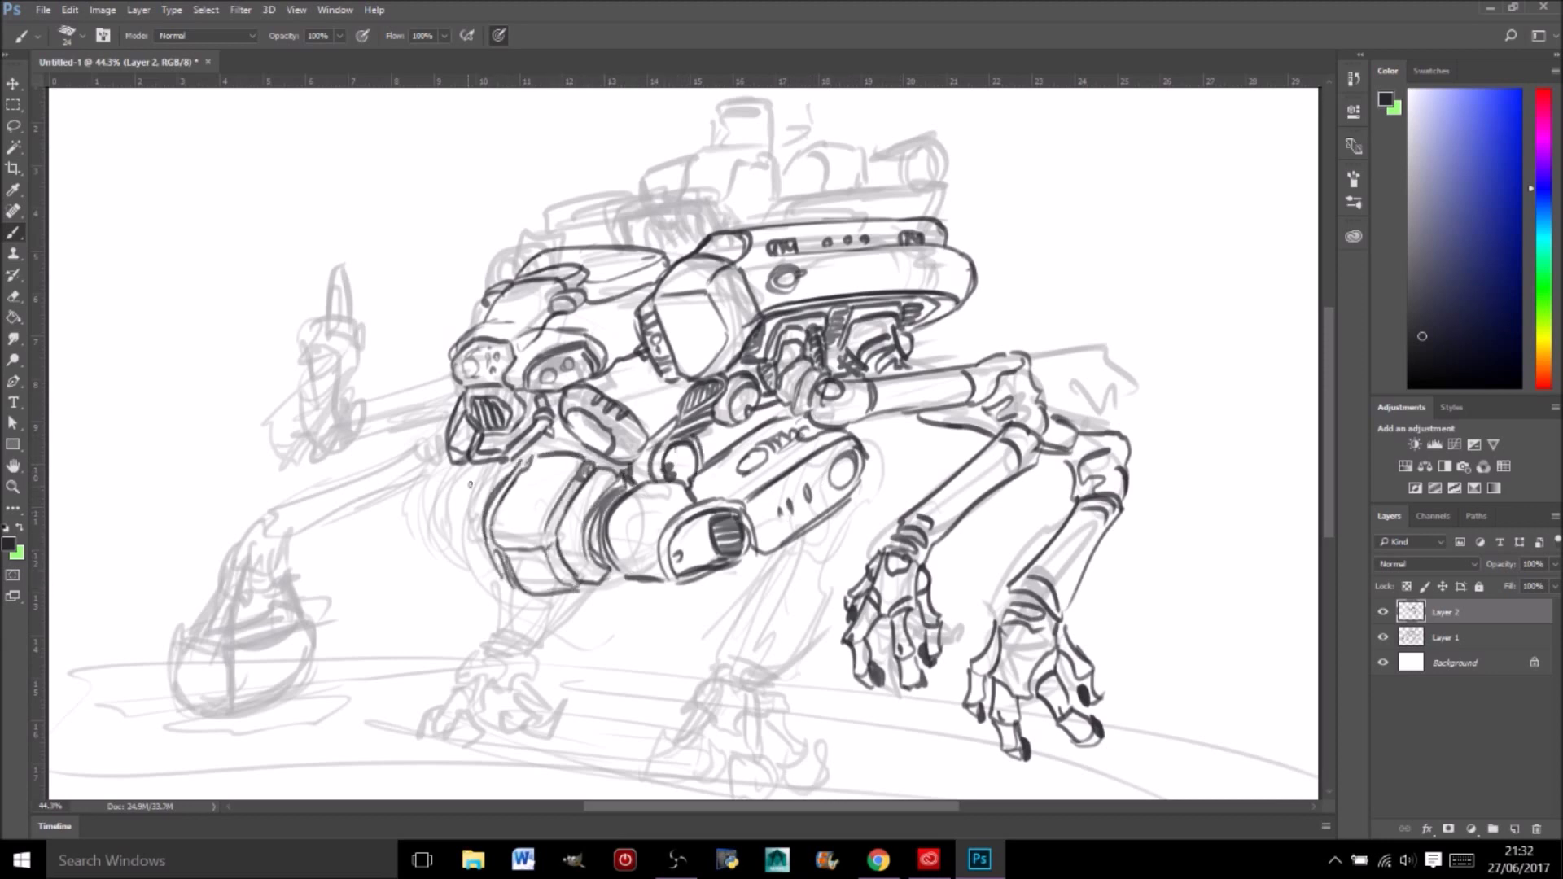
drag(765, 411, 700, 460)
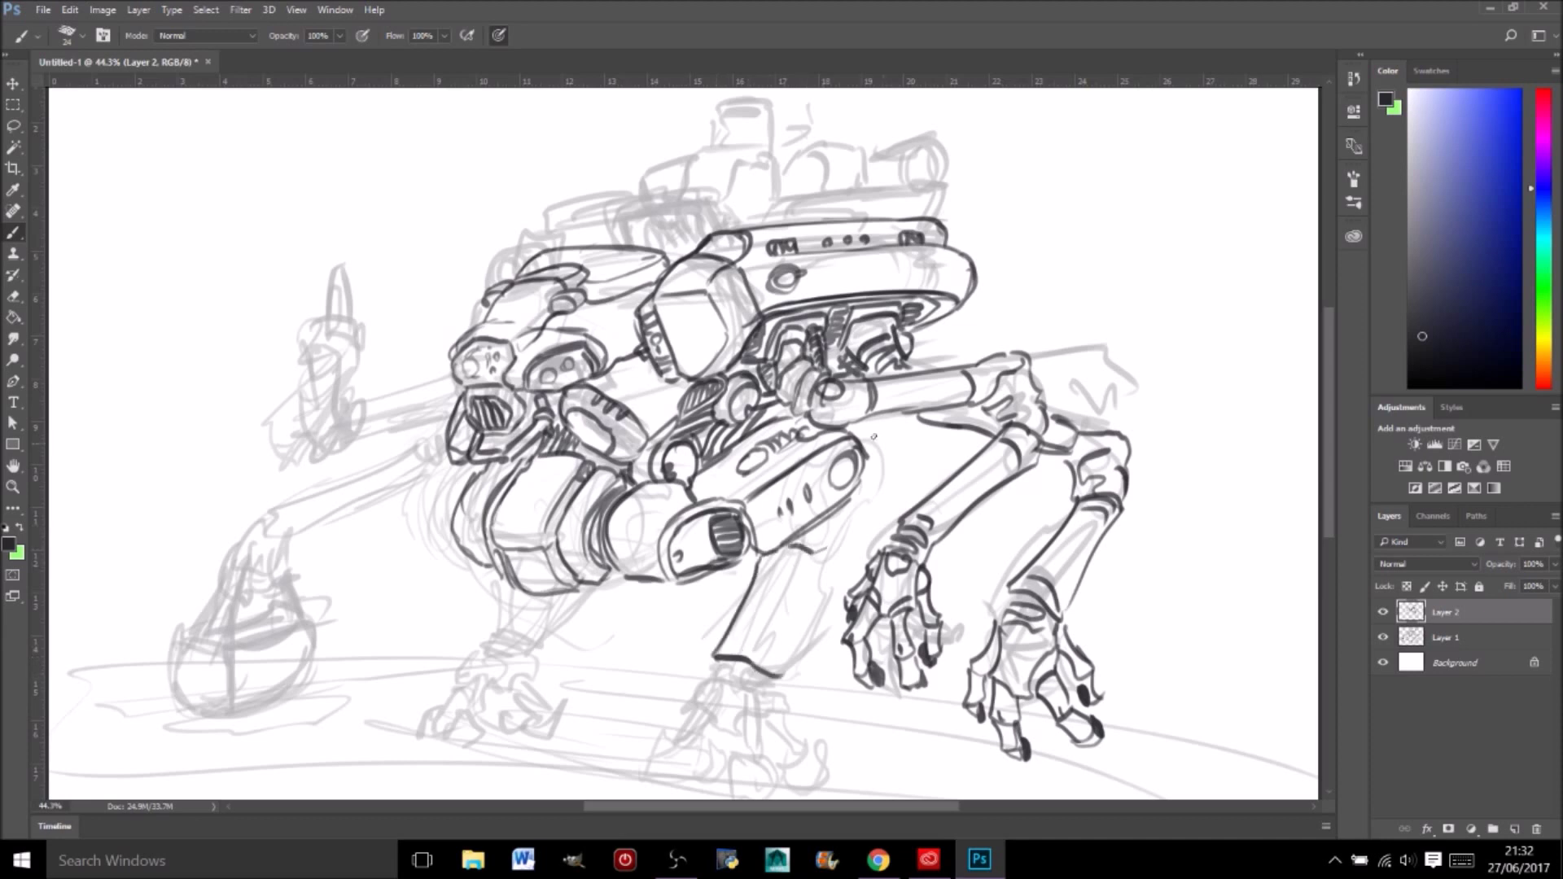
Step: Ink rounded toes and foot shapes under the forearm, undoing a boxy stroke
drag(877, 498, 782, 676)
key(ctrl+z)
key(ctrl+z)
drag(749, 606, 708, 667)
drag(802, 627, 757, 675)
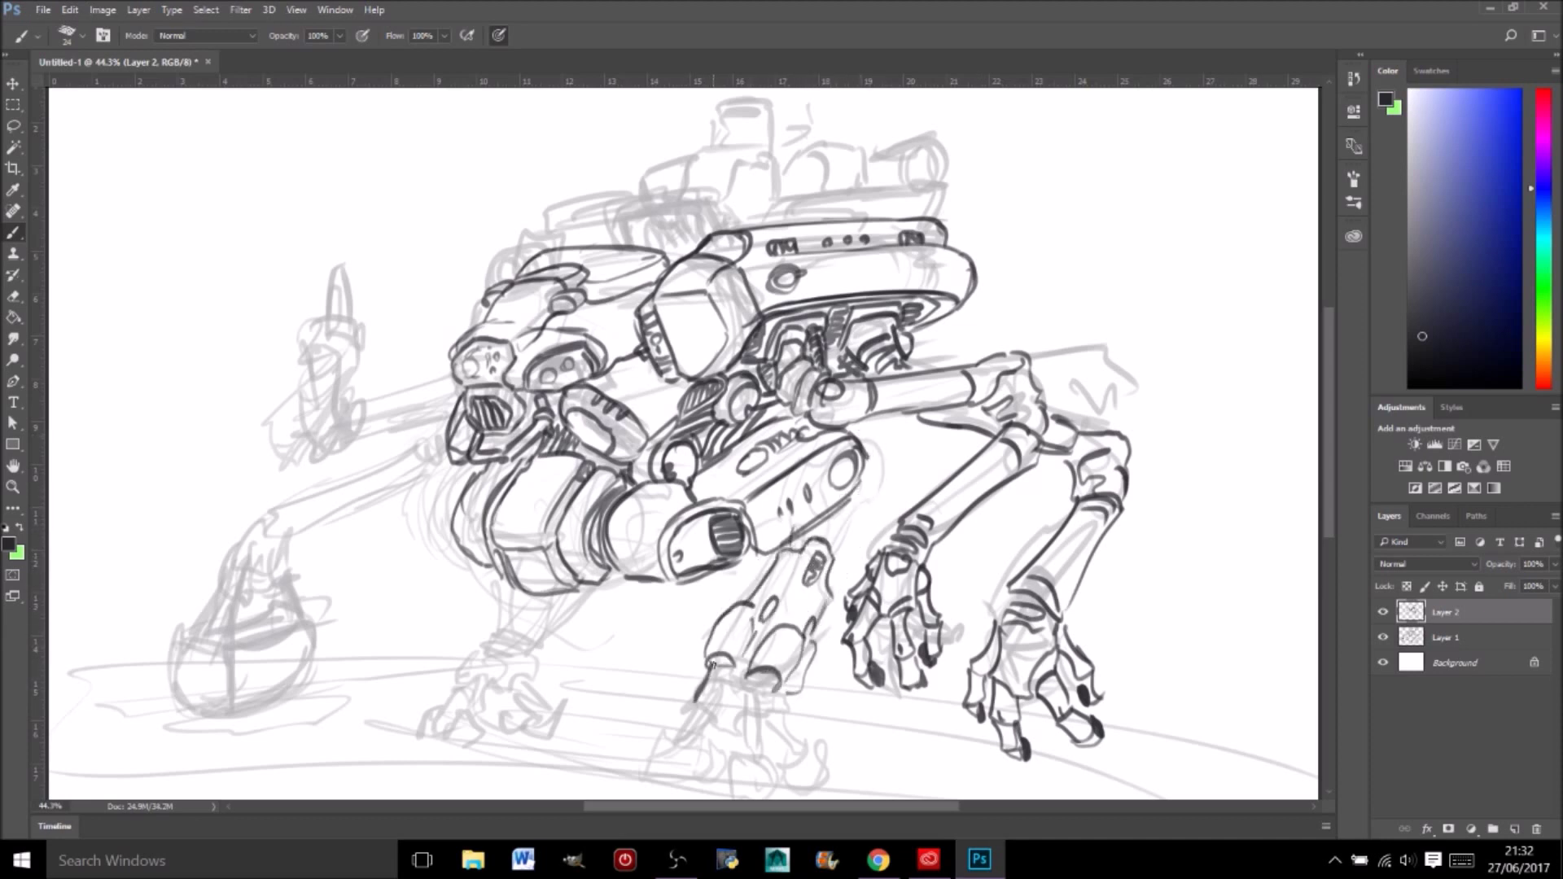
drag(755, 714, 790, 724)
drag(715, 705, 674, 742)
mouse_move(745, 716)
mouse_down()
mouse_move(741, 757)
mouse_move(702, 780)
mouse_up()
mouse_move(723, 757)
mouse_down()
mouse_move(754, 792)
mouse_move(818, 788)
mouse_up()
drag(737, 724, 712, 774)
Step: Ink the rear leg's small foot, knee and upper segment, plus ridges on the front leg
drag(533, 705, 528, 747)
drag(518, 684, 534, 708)
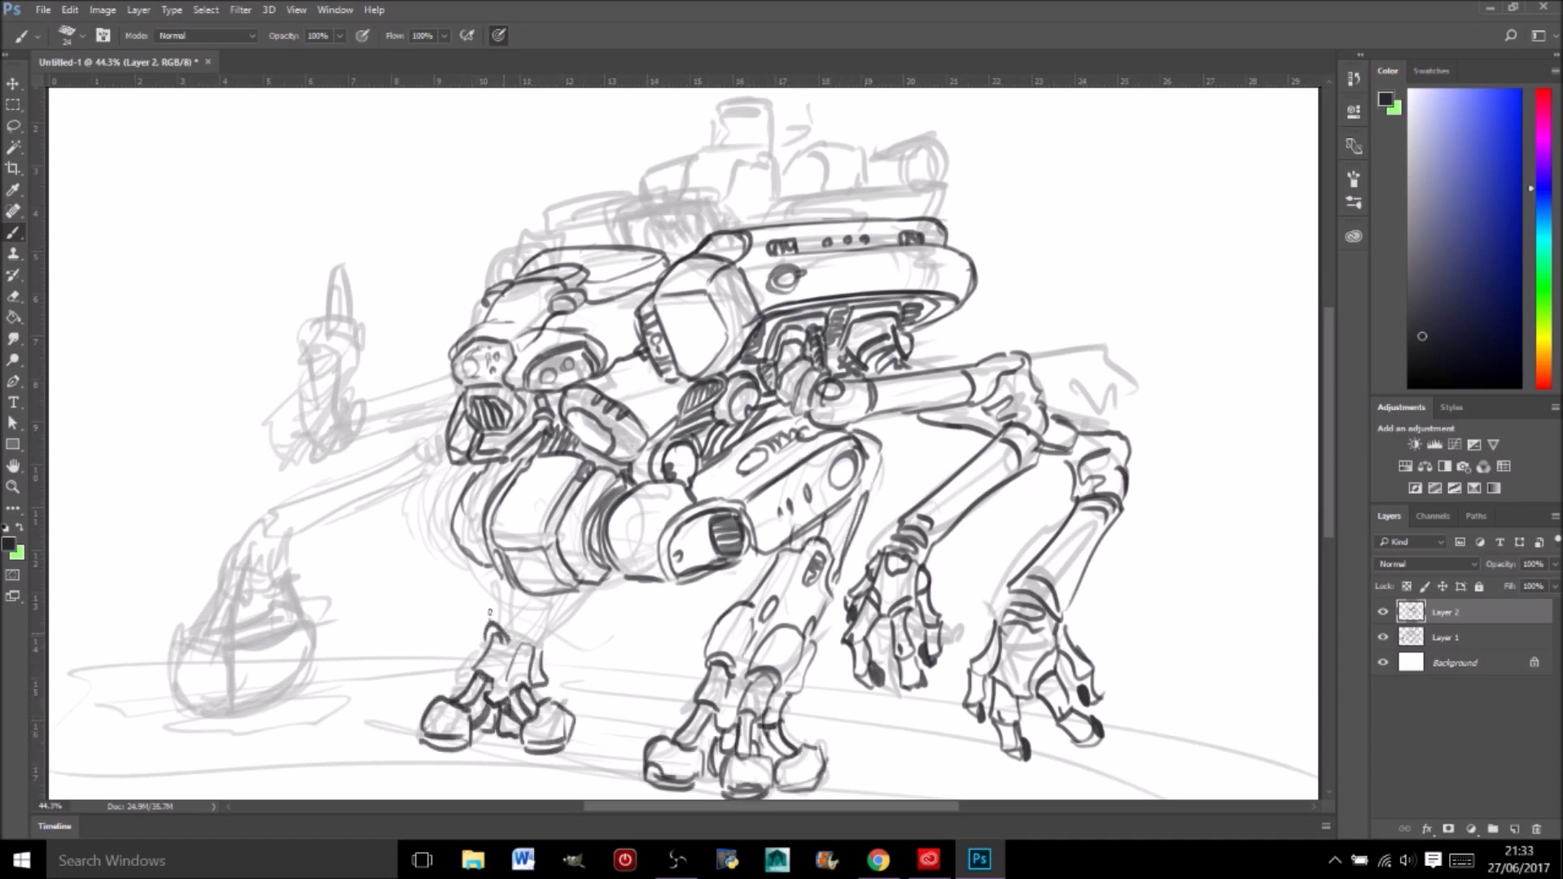
drag(489, 611, 561, 643)
drag(555, 656, 609, 583)
drag(885, 466, 838, 594)
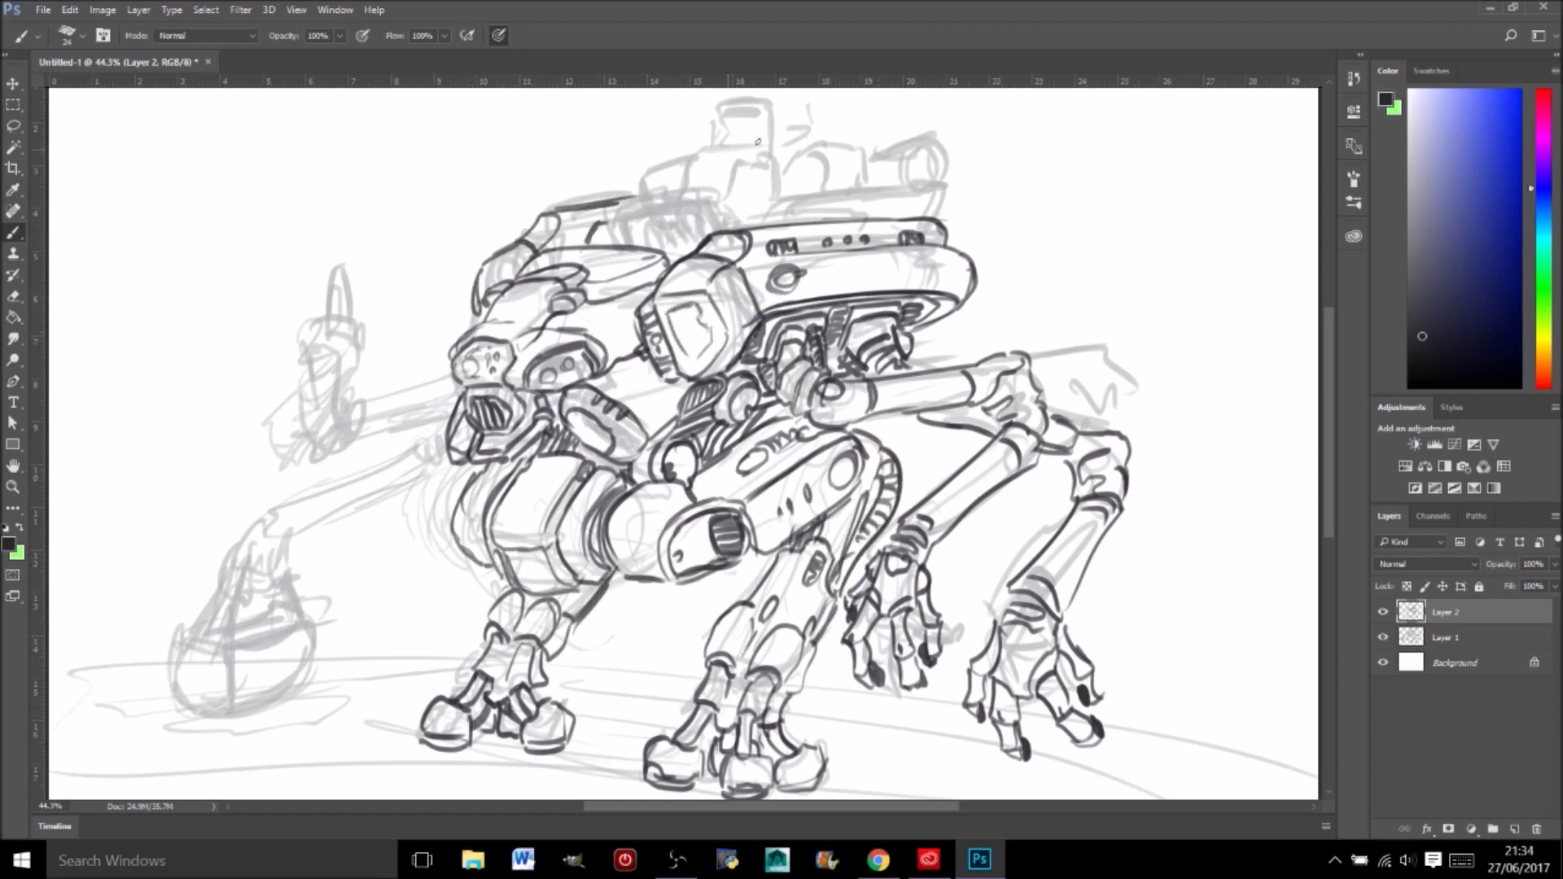
Step: Ink the curved top panel and the cargo: tall box, hatched box and cylinder
drag(653, 236, 621, 246)
drag(716, 212, 723, 230)
drag(741, 230, 916, 194)
drag(692, 196, 763, 148)
drag(767, 159, 767, 195)
drag(652, 170, 653, 204)
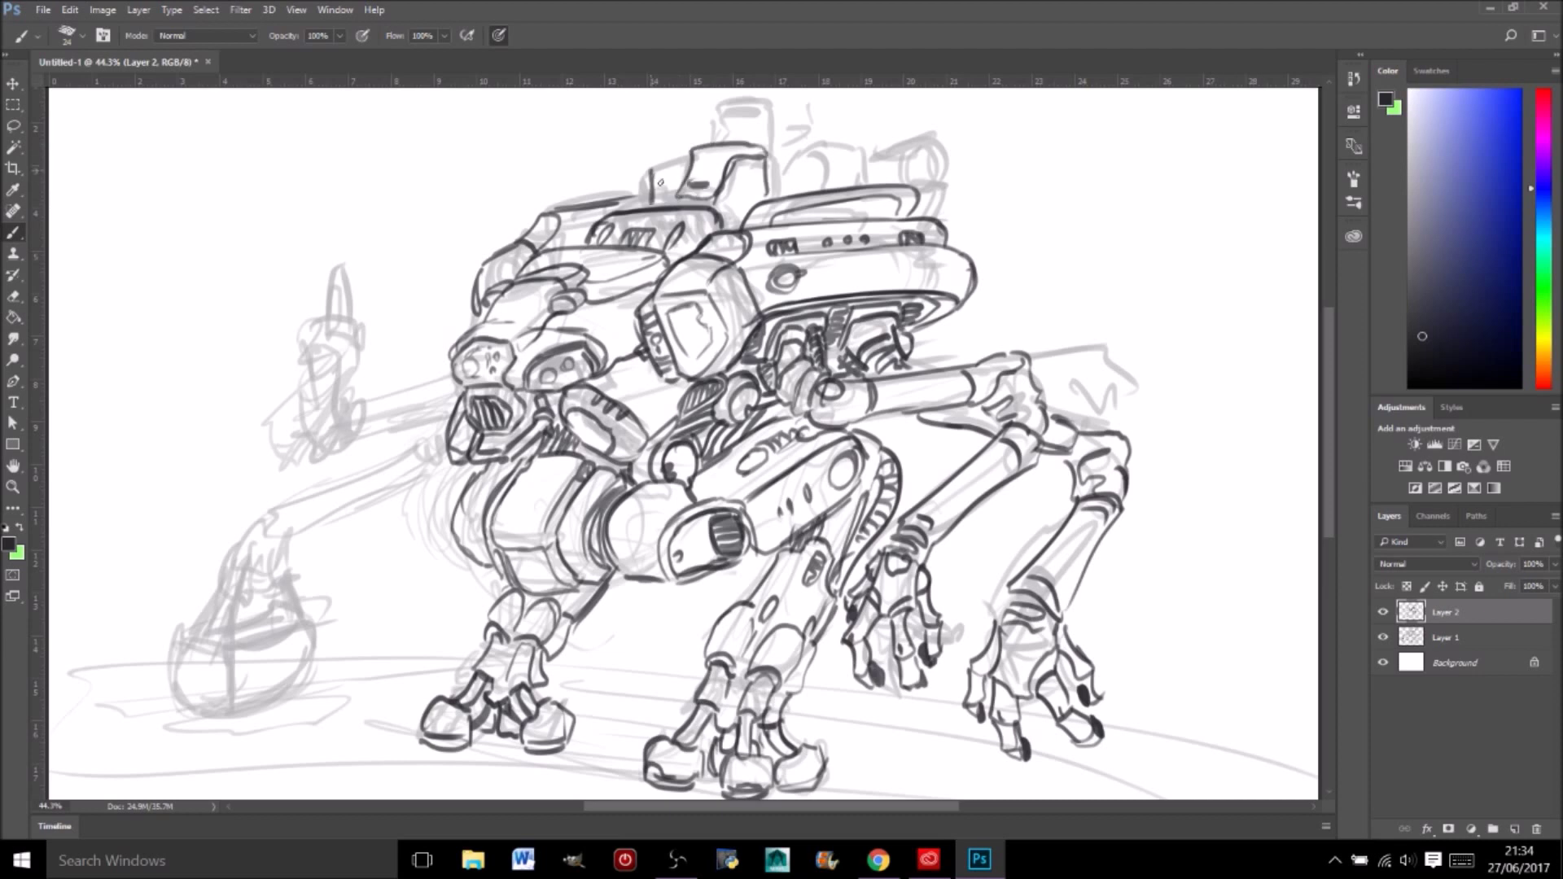
drag(715, 153, 767, 148)
mouse_move(769, 175)
mouse_down()
mouse_move(810, 144)
mouse_move(863, 175)
mouse_up()
mouse_move(781, 185)
mouse_down()
mouse_move(802, 168)
mouse_move(878, 178)
mouse_up()
drag(916, 213, 961, 204)
drag(932, 179, 936, 137)
Step: Ink the raised left arm's hand, forearm, upper arm and the lower-left claw
mouse_move(305, 330)
mouse_down()
mouse_move(357, 391)
mouse_move(313, 468)
mouse_move(371, 444)
mouse_up()
drag(368, 423, 464, 383)
drag(281, 525, 436, 456)
drag(425, 450, 443, 484)
mouse_move(267, 518)
mouse_down()
mouse_move(232, 582)
mouse_move(256, 652)
mouse_move(240, 707)
mouse_up()
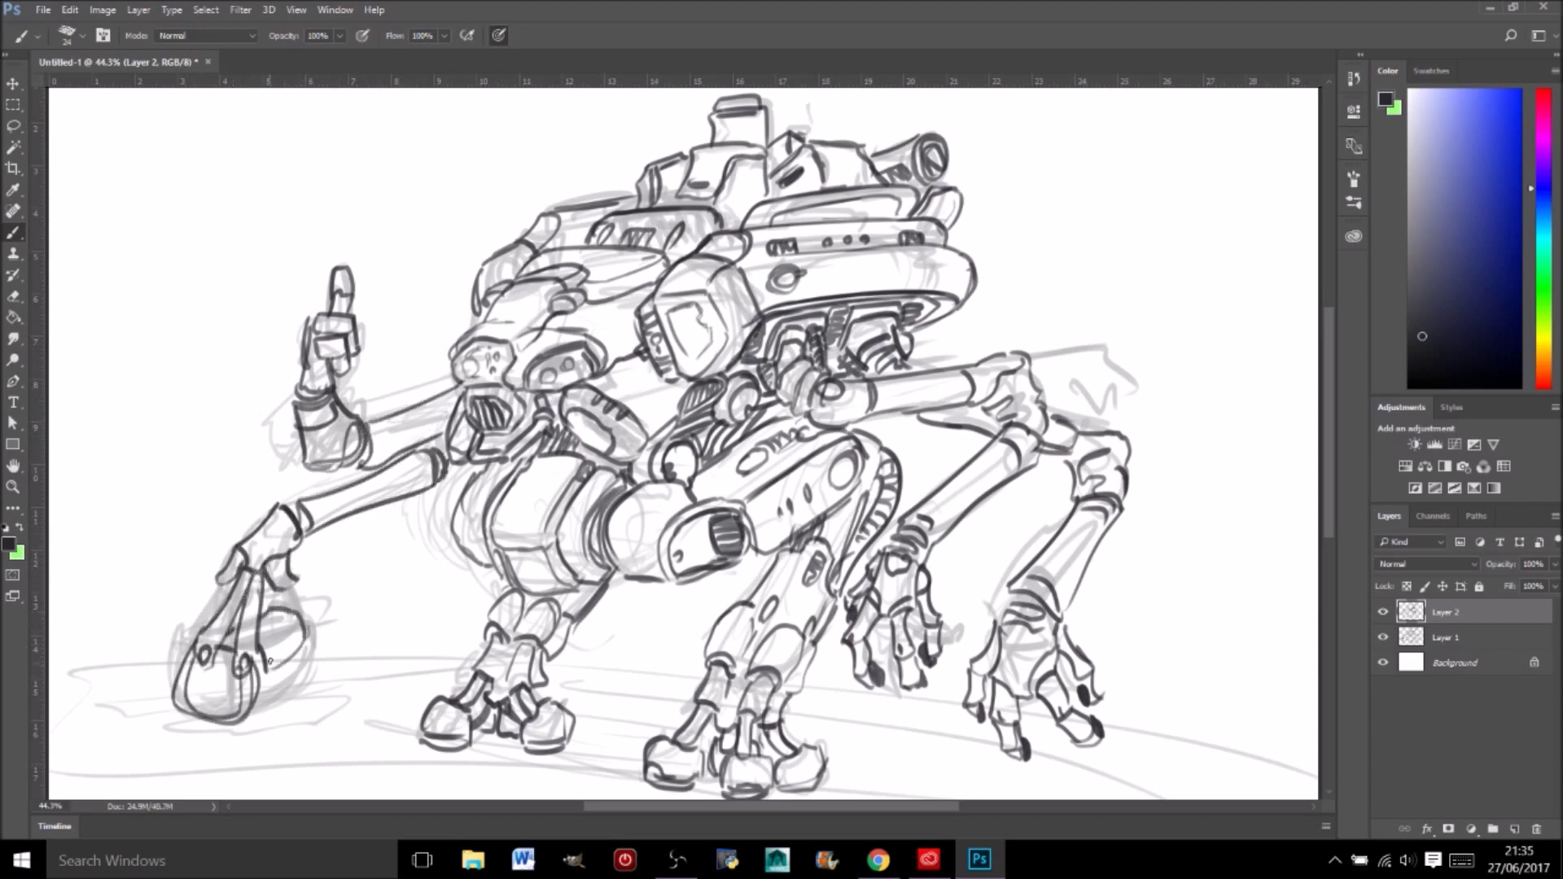
Step: Draw loose floor lines under the feet out to both edges, then add Layer 3
drag(289, 726, 389, 716)
drag(543, 772, 652, 712)
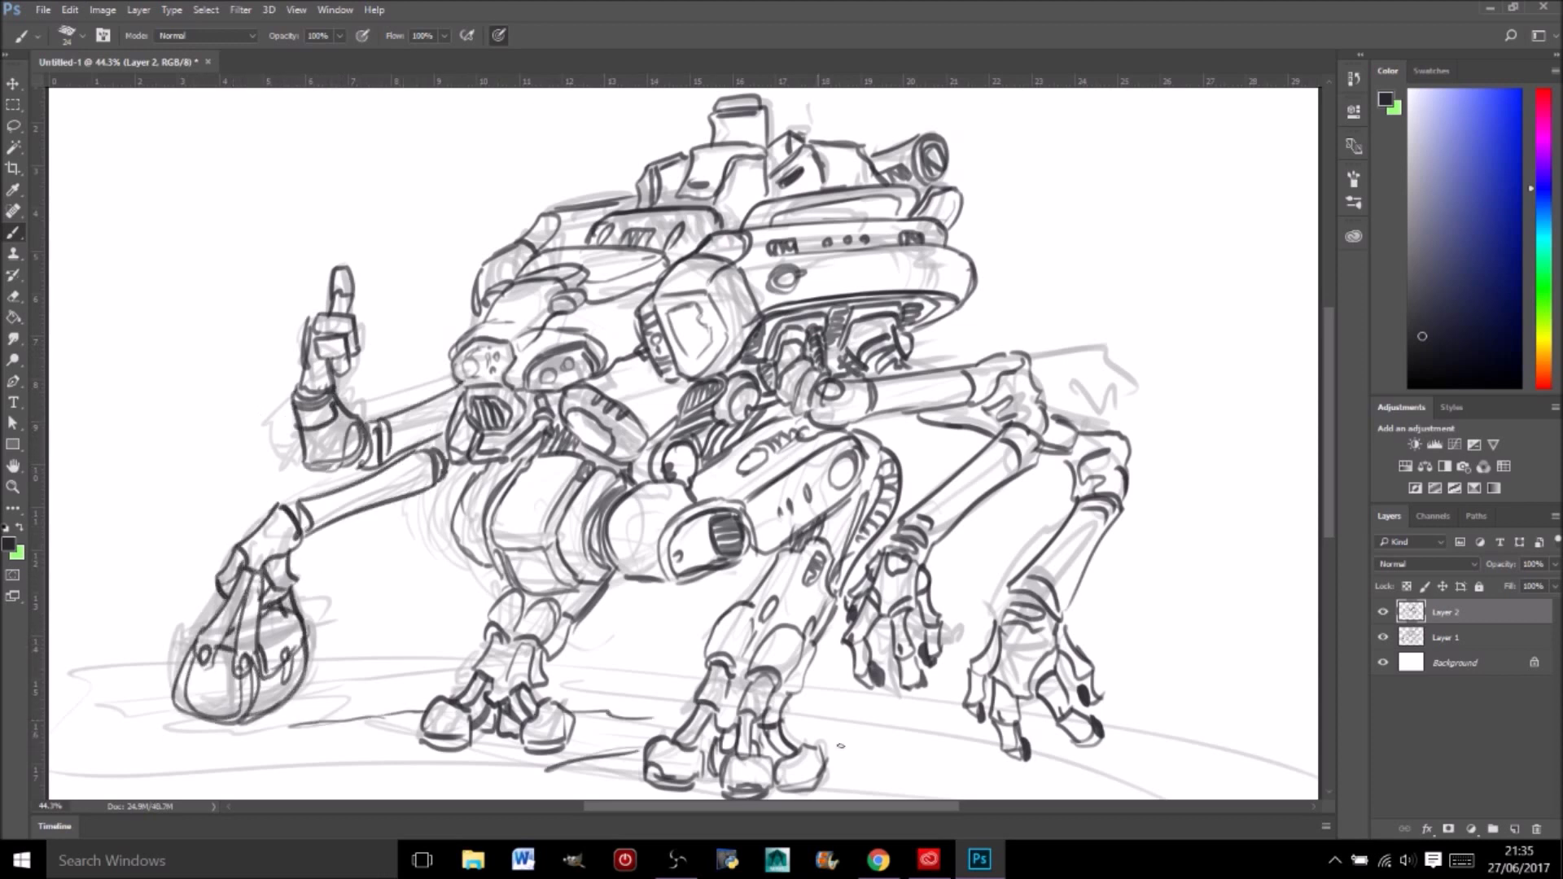
drag(329, 788, 525, 759)
drag(823, 780, 1005, 743)
drag(74, 697, 163, 694)
drag(814, 720, 1152, 798)
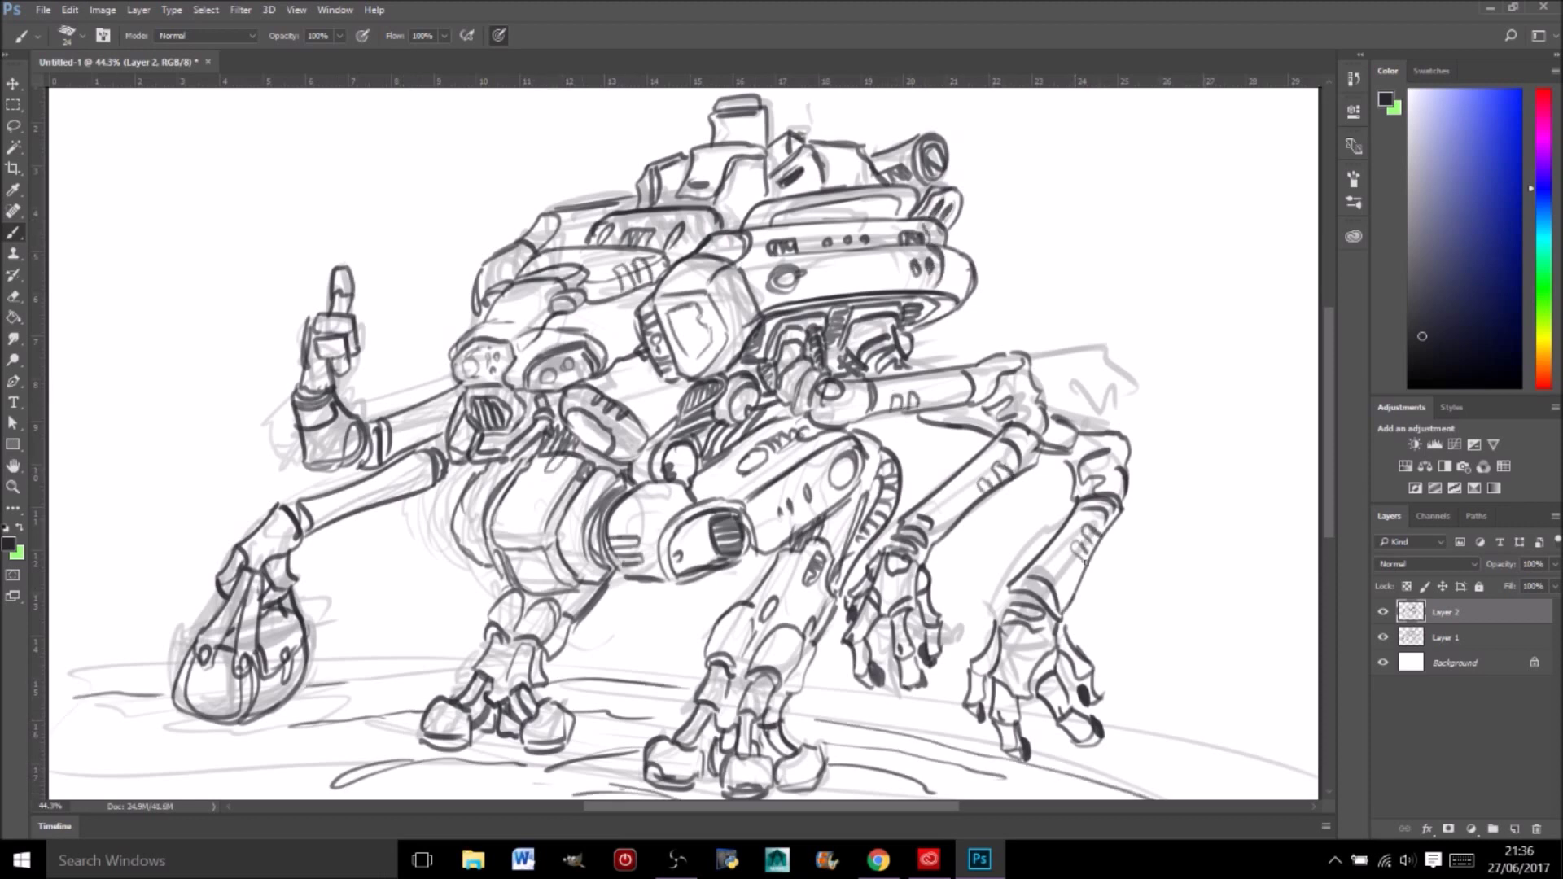
drag(1105, 666, 1319, 672)
drag(306, 667, 456, 630)
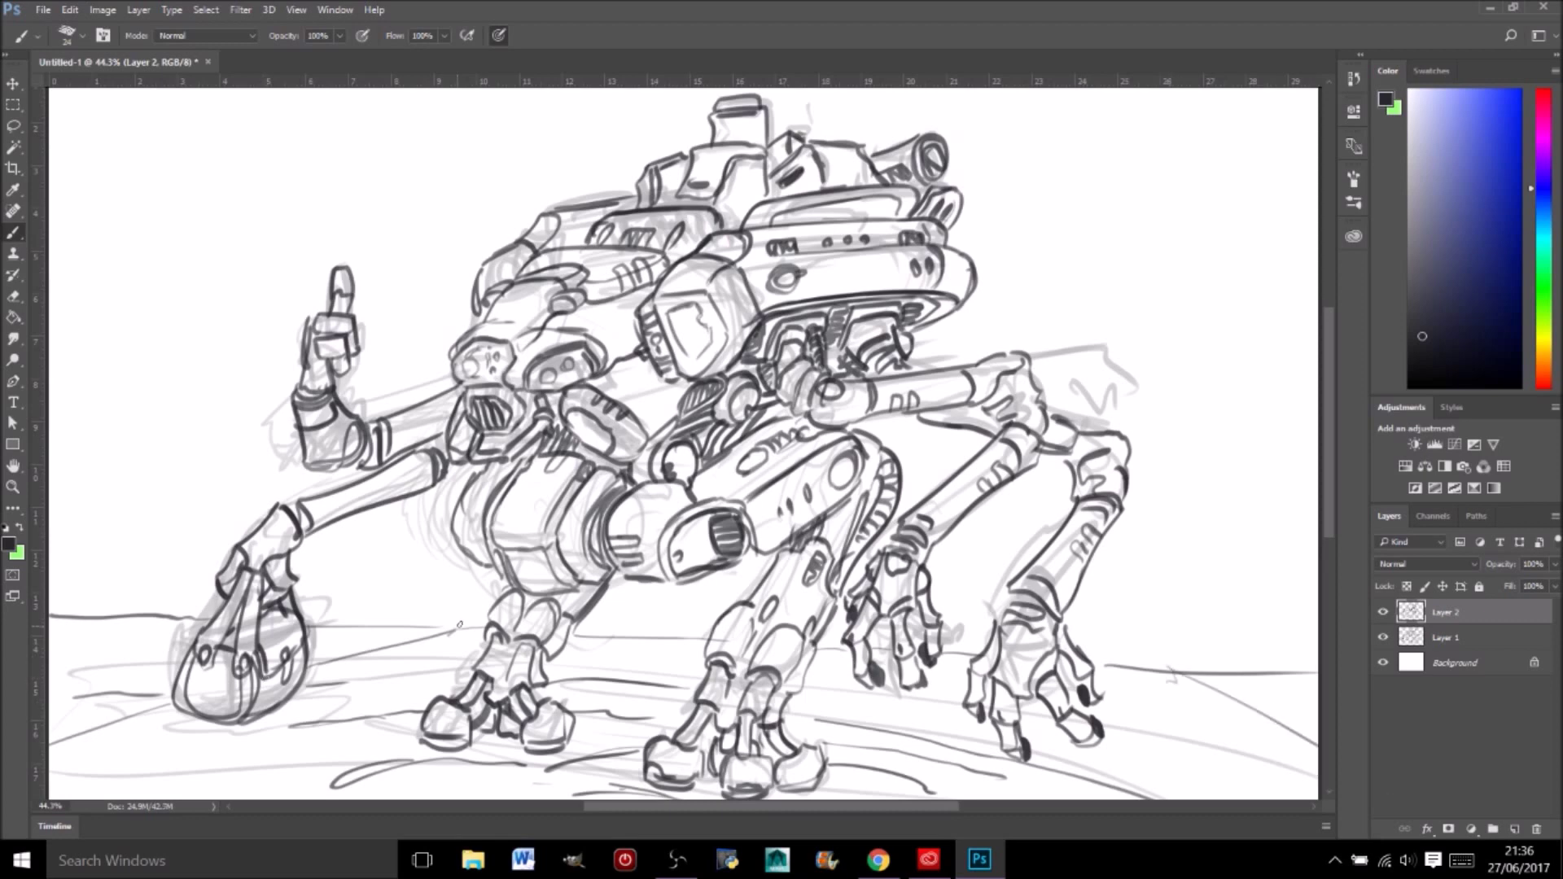
ctrl+click(1515, 828)
right_click(886, 232)
Step: Fill the new layer with blue and paint cyan light along the left edge
key(Return)
click(1456, 134)
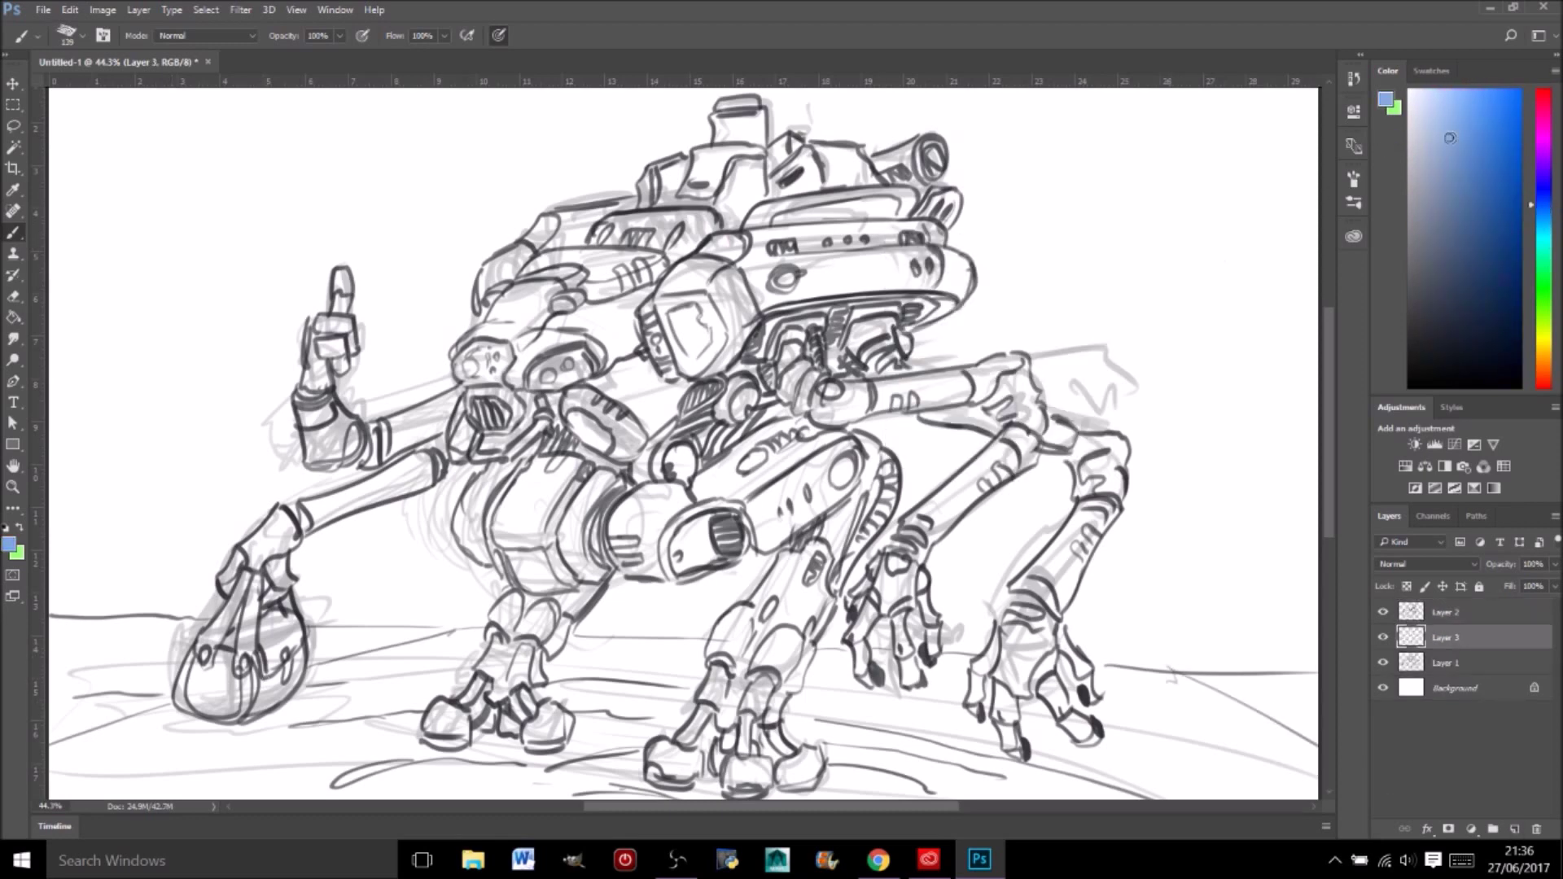
key(alt+BackSpace)
drag(122, 93, 101, 481)
drag(106, 195, 74, 619)
drag(142, 538, 134, 586)
Step: Paint a dark blue band across the top and dark vertical wall beams on the left
drag(114, 163, 1245, 94)
drag(195, 175, 196, 456)
mouse_move(244, 481)
mouse_down()
mouse_move(236, 521)
mouse_move(191, 529)
mouse_up()
drag(358, 183, 359, 419)
drag(522, 163, 521, 236)
Step: Block in a large dark diagonal band and darken the top right of the backdrop
drag(1017, 114, 1018, 342)
drag(1303, 562, 1148, 558)
drag(429, 174, 1319, 488)
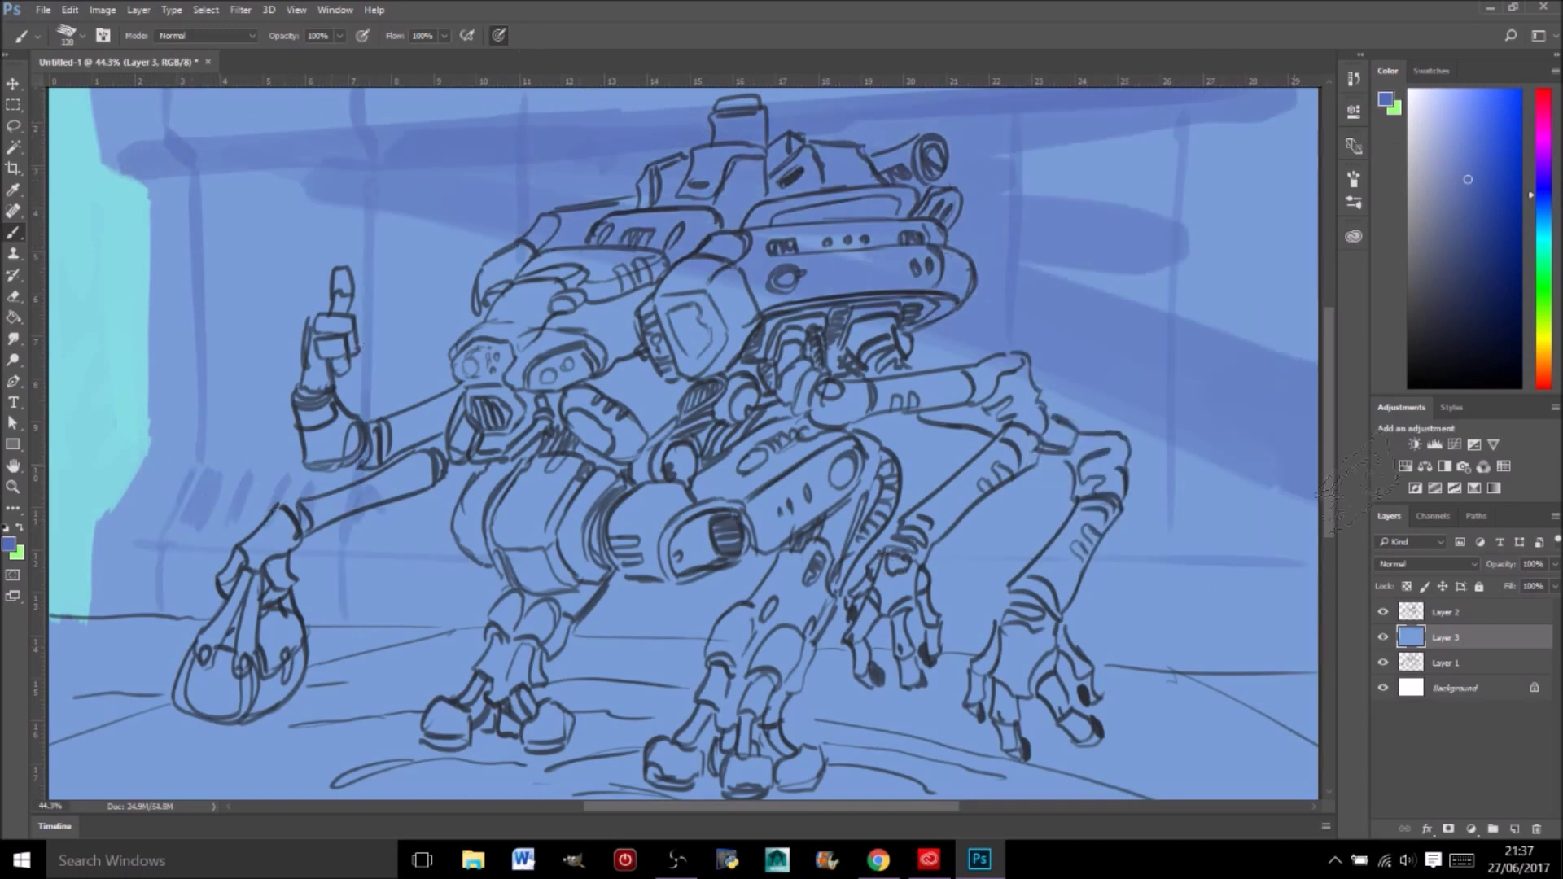
drag(1018, 147, 1302, 326)
drag(383, 562, 138, 570)
Step: Paint horizontal floor strokes across the bottom of the hangar
drag(529, 570, 1311, 619)
drag(863, 643, 1311, 651)
drag(595, 631, 847, 631)
drag(219, 570, 98, 586)
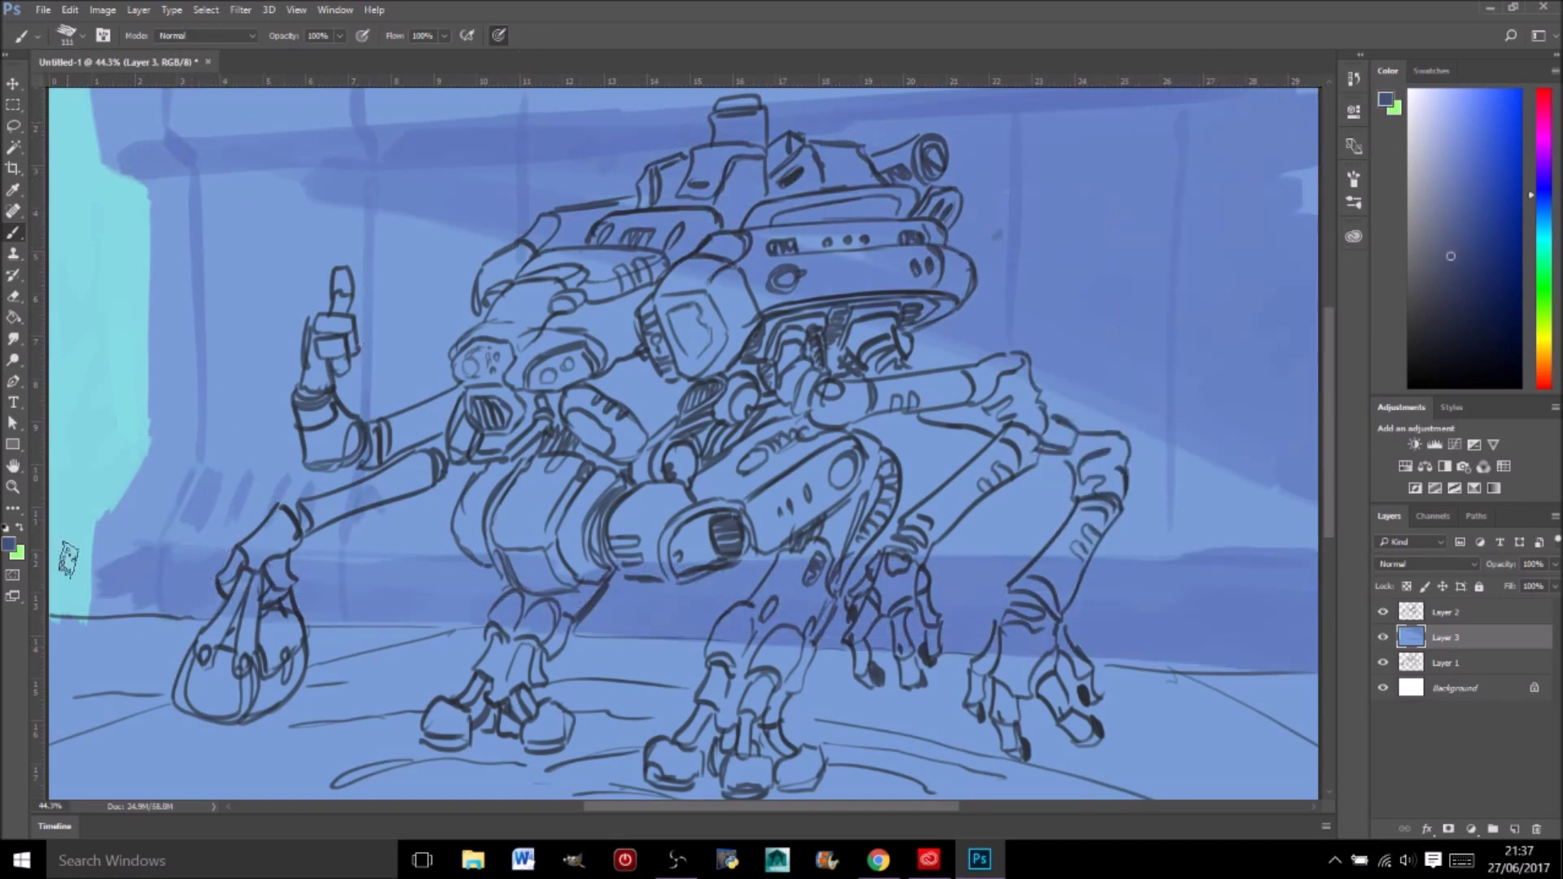
Step: Paint the long curved ship hull with shading underneath it
drag(175, 358, 407, 204)
drag(350, 261, 1291, 147)
drag(199, 456, 367, 252)
mouse_move(317, 399)
mouse_down()
mouse_move(418, 224)
mouse_move(456, 456)
mouse_up()
Step: Cover the hull, ship middle and right background in dark blue with a larger brush
key(bracketright)
key(bracketright)
key(bracketright)
drag(895, 456, 1156, 212)
mouse_move(1059, 162)
mouse_down()
mouse_move(1227, 436)
mouse_move(204, 586)
mouse_up()
drag(383, 521, 1058, 424)
drag(504, 310, 944, 179)
key(bracketleft)
key(bracketleft)
key(bracketleft)
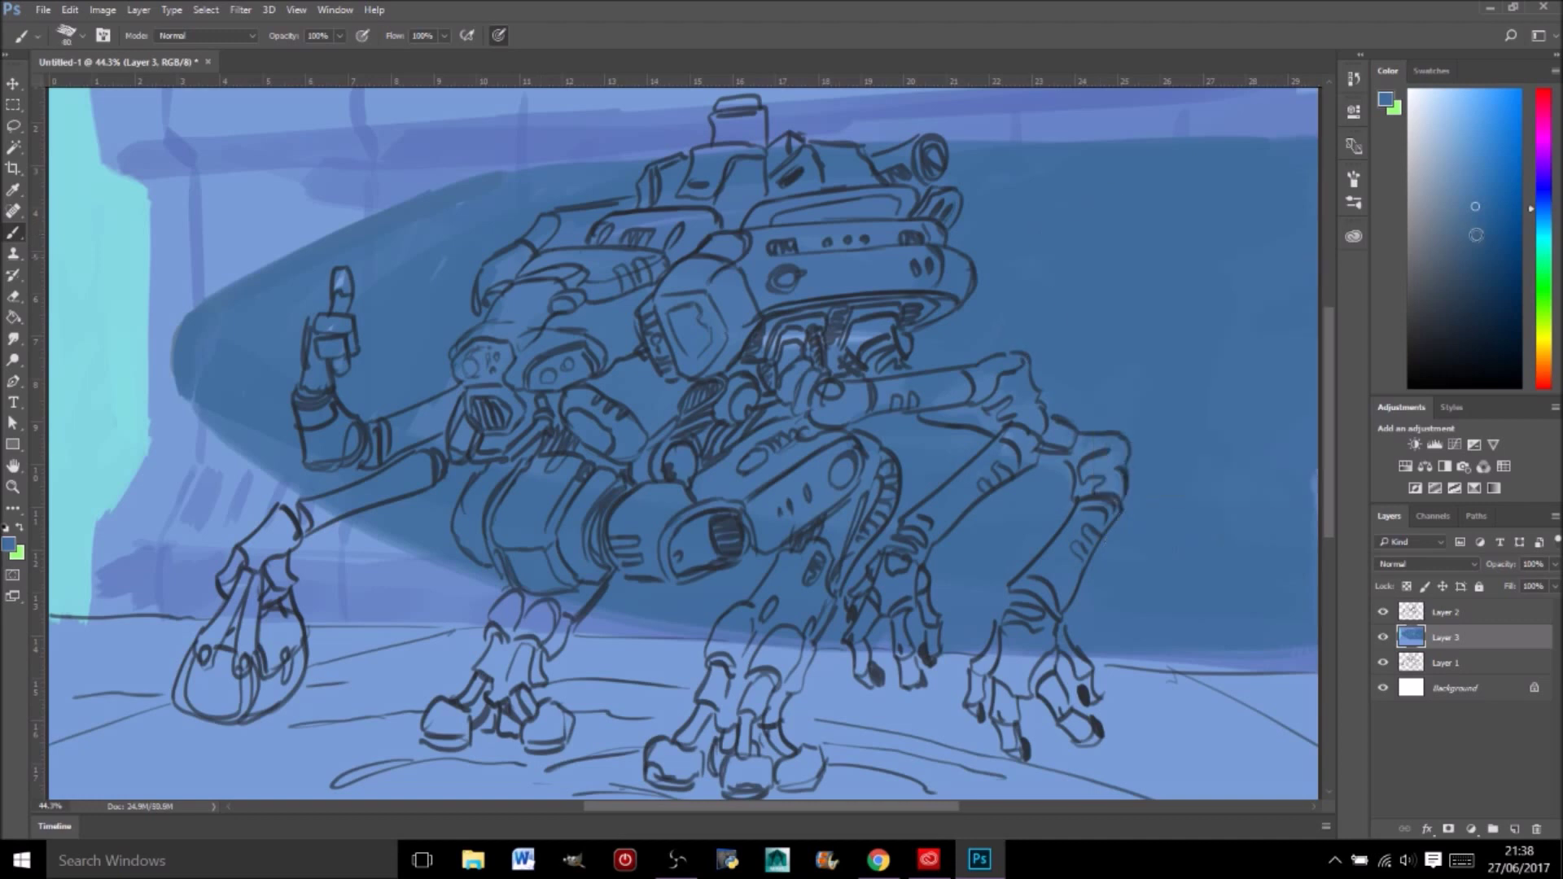
Step: Darken the top-right strip and add pink accents along the ship's lower hull and top left
drag(1311, 126, 1197, 132)
right_click(978, 504)
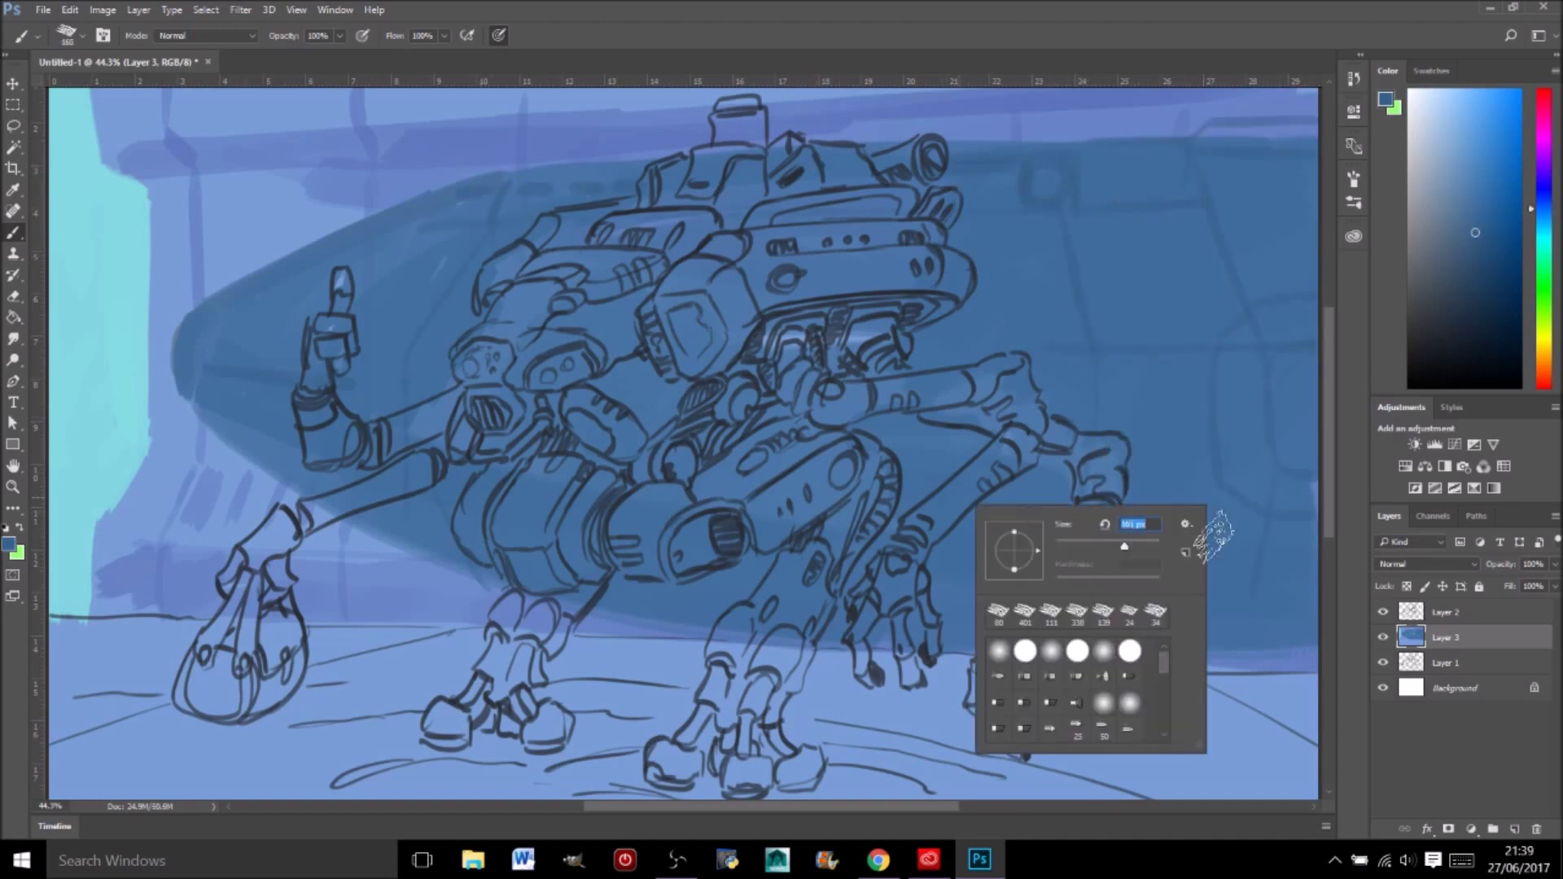
click(1027, 643)
drag(187, 391, 675, 631)
mouse_move(1221, 427)
mouse_down()
mouse_move(1271, 505)
mouse_move(1311, 509)
mouse_up()
mouse_move(427, 393)
mouse_down()
mouse_move(766, 603)
mouse_move(1286, 651)
mouse_up()
drag(97, 167, 245, 147)
Step: Paint grey-teal and dark teal vertical strokes along the left wall
click(1543, 242)
drag(65, 261, 66, 432)
drag(65, 366, 73, 481)
key(i)
key(b)
drag(65, 277, 73, 480)
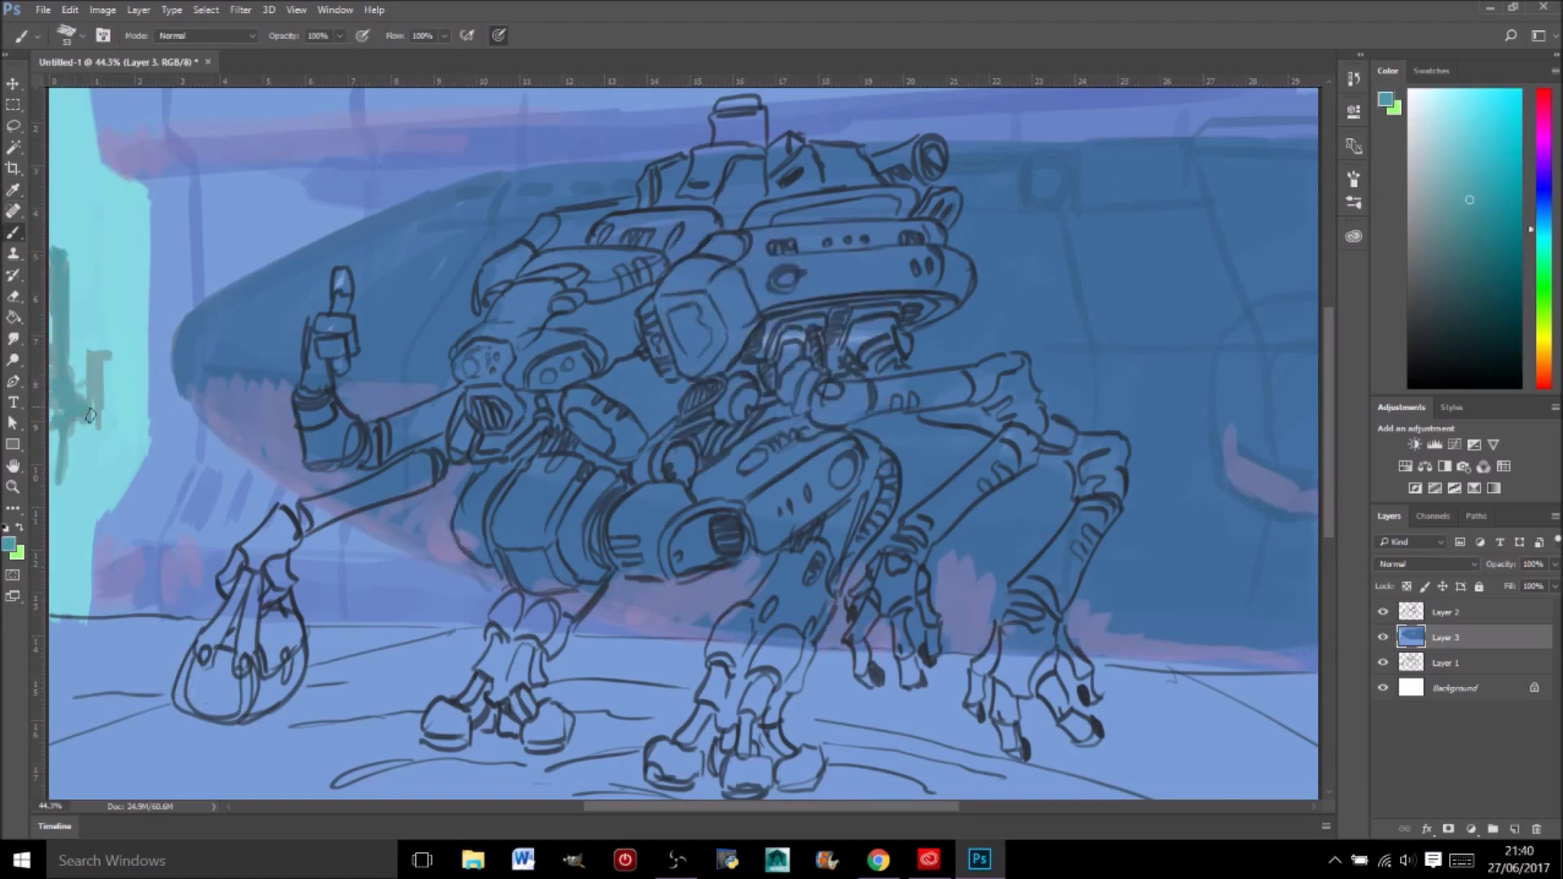
drag(90, 342, 125, 414)
drag(102, 466, 90, 570)
Step: Add pale blue light at top left, yellow hull lights, and mid-blue floor strokes
alt+click(122, 162)
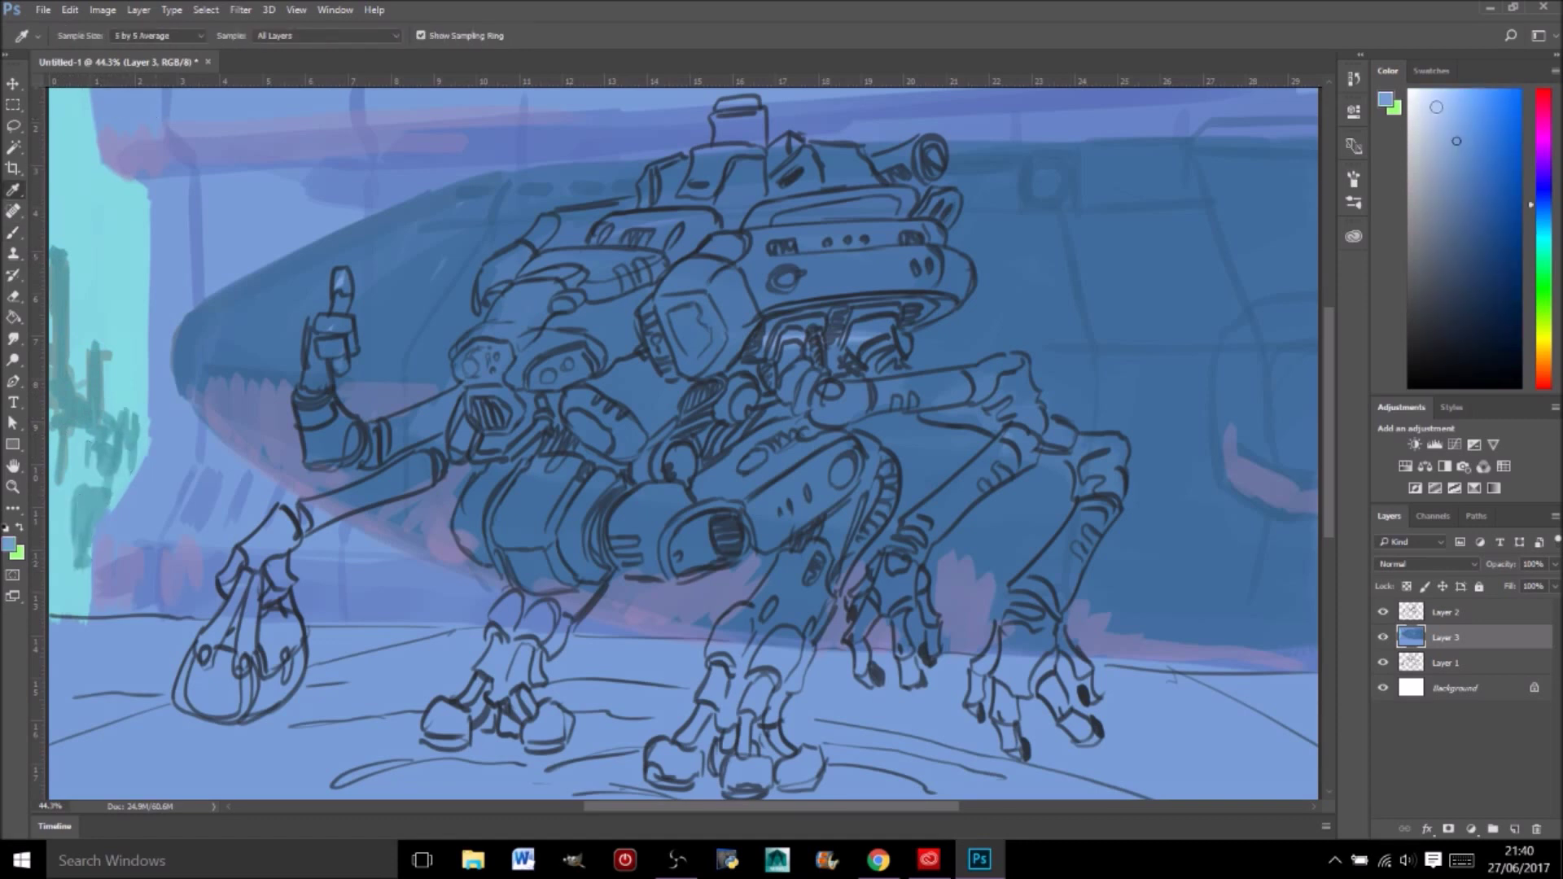
mouse_move(101, 135)
mouse_down()
mouse_move(151, 403)
mouse_move(94, 595)
mouse_up()
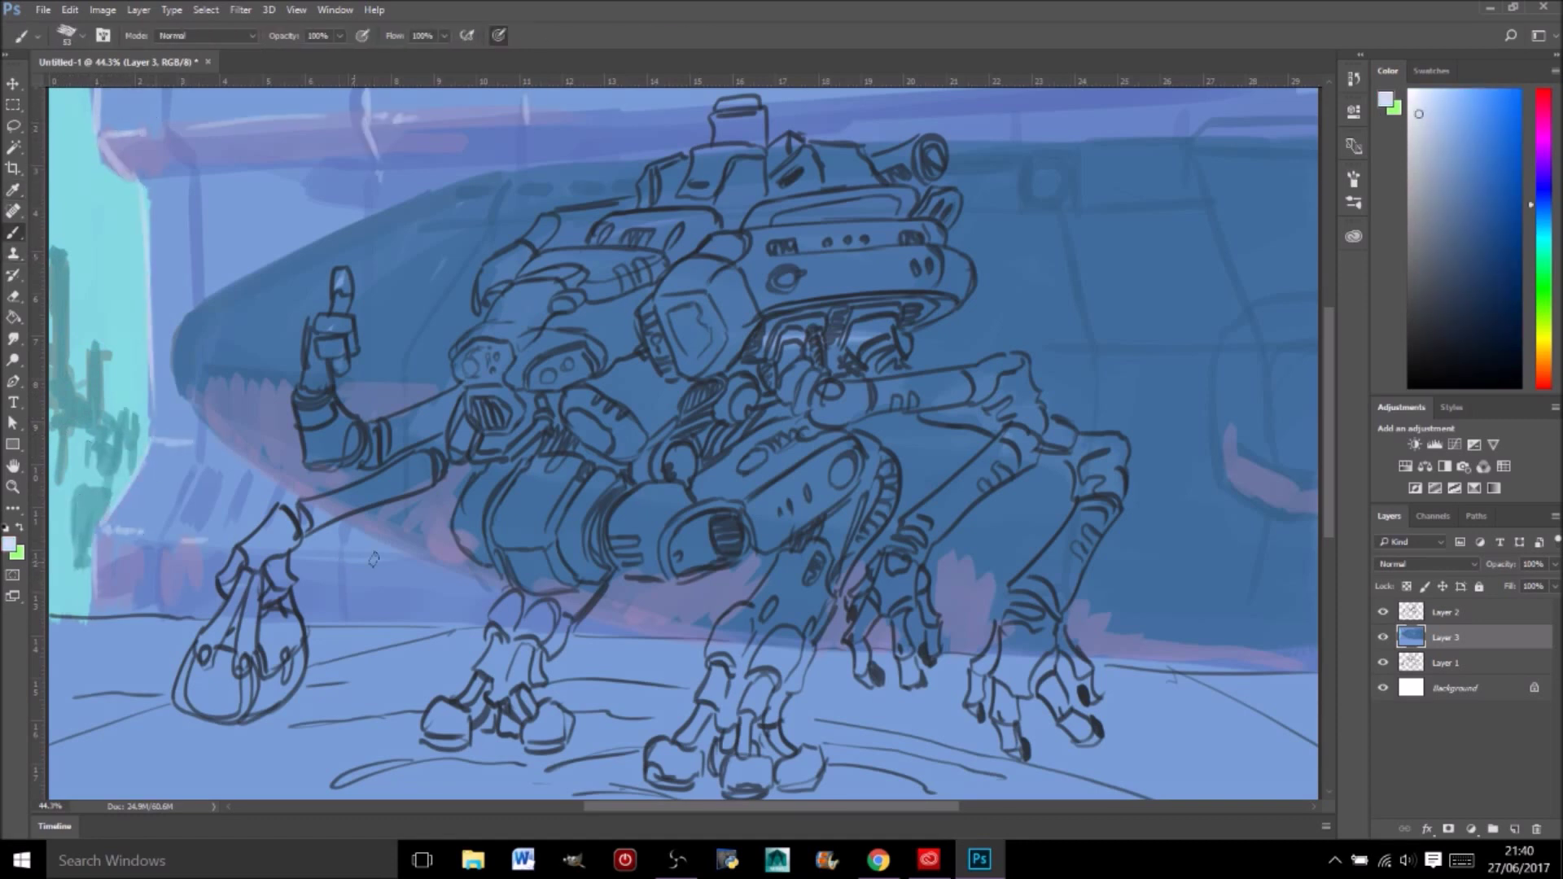
click(475, 190)
click(525, 189)
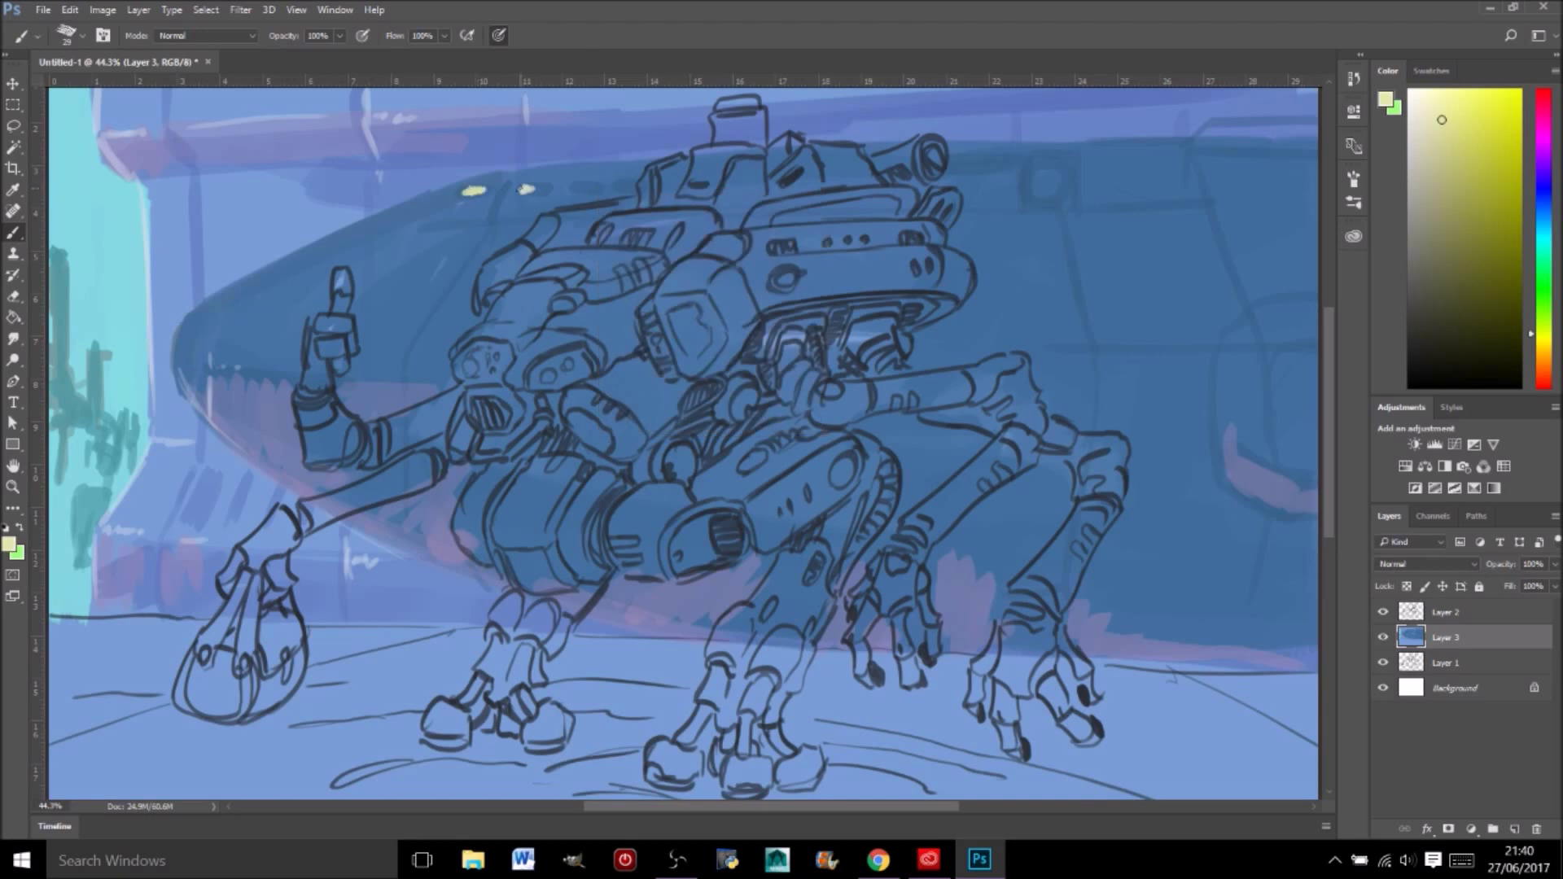
alt+click(1202, 345)
drag(57, 626, 1339, 682)
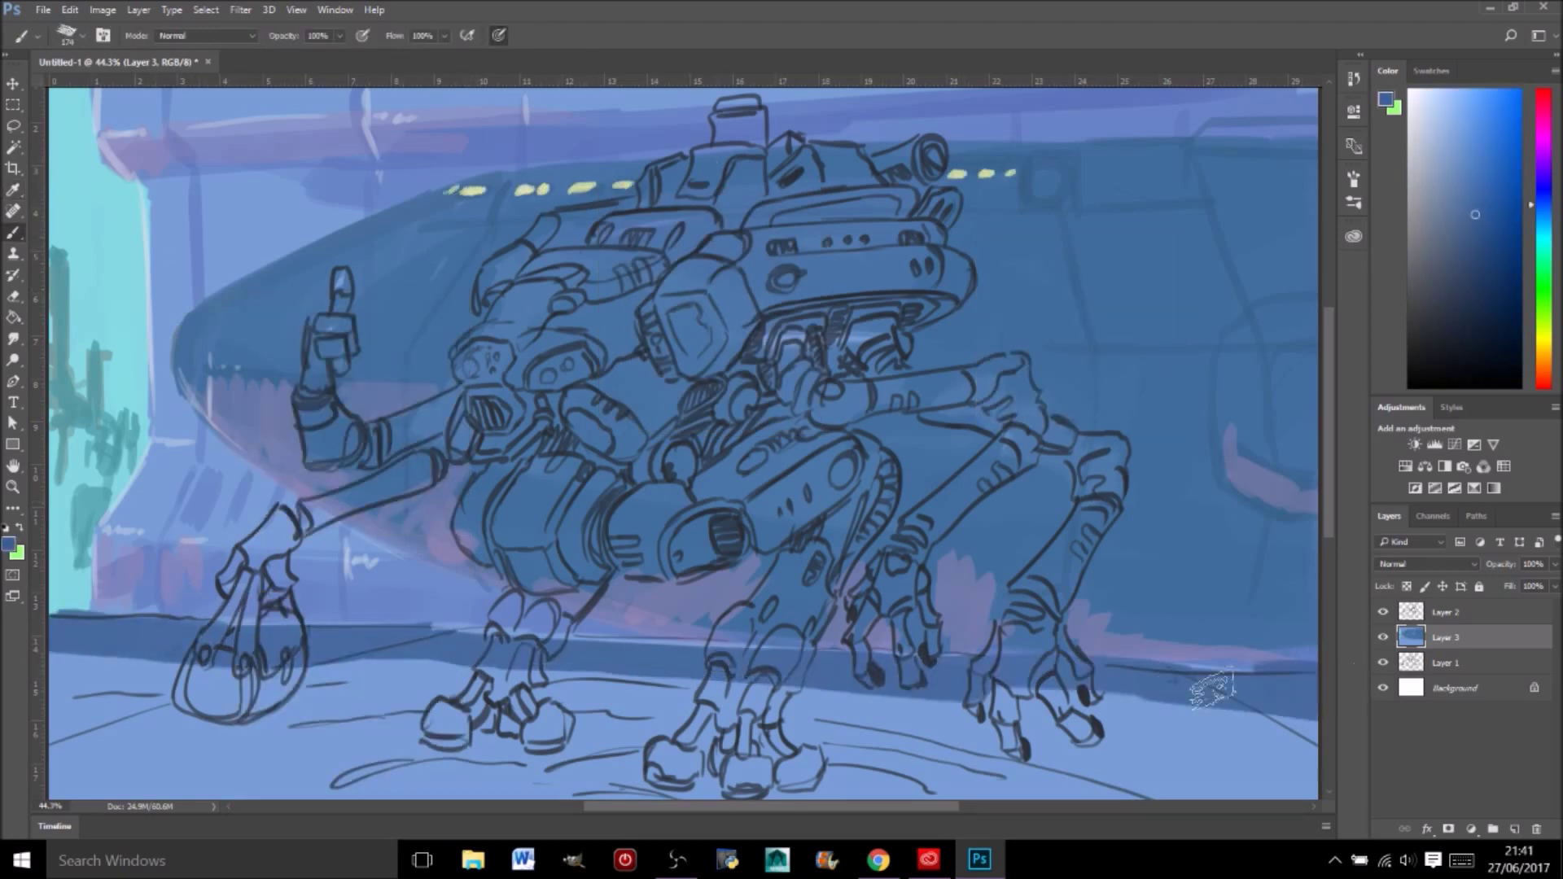
drag(73, 741, 1319, 757)
Step: Paint darker blue diagonal beams and bands in the upper right
click(1449, 295)
click(1470, 261)
drag(1050, 195, 1111, 101)
drag(1319, 96, 648, 79)
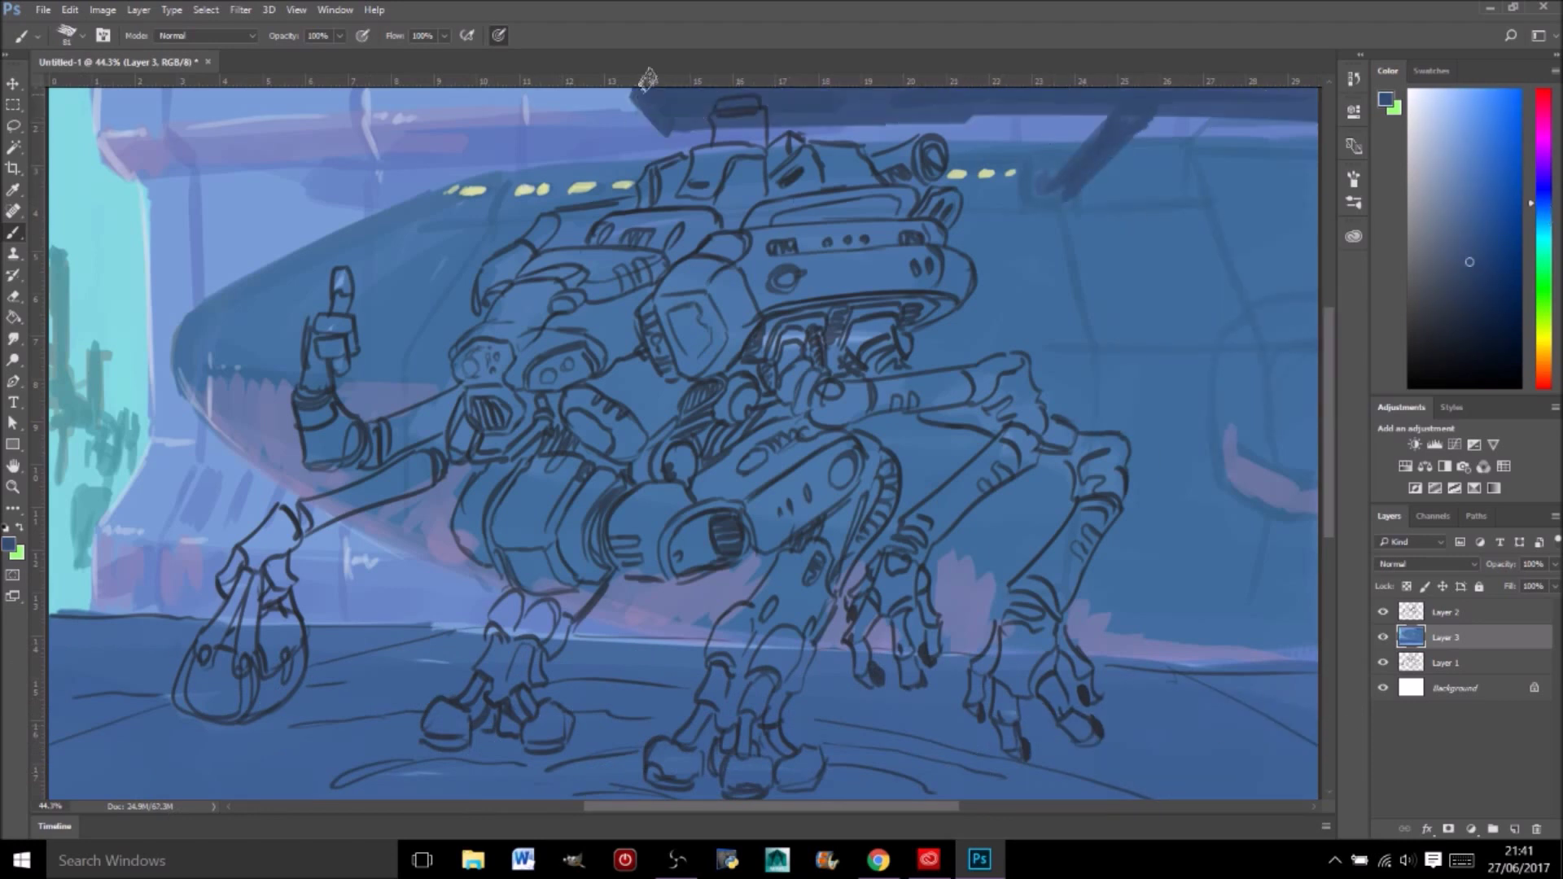
drag(1266, 121, 1315, 212)
mouse_move(1030, 114)
mouse_down()
mouse_move(1201, 358)
mouse_move(1315, 277)
mouse_up()
drag(1205, 334, 1079, 196)
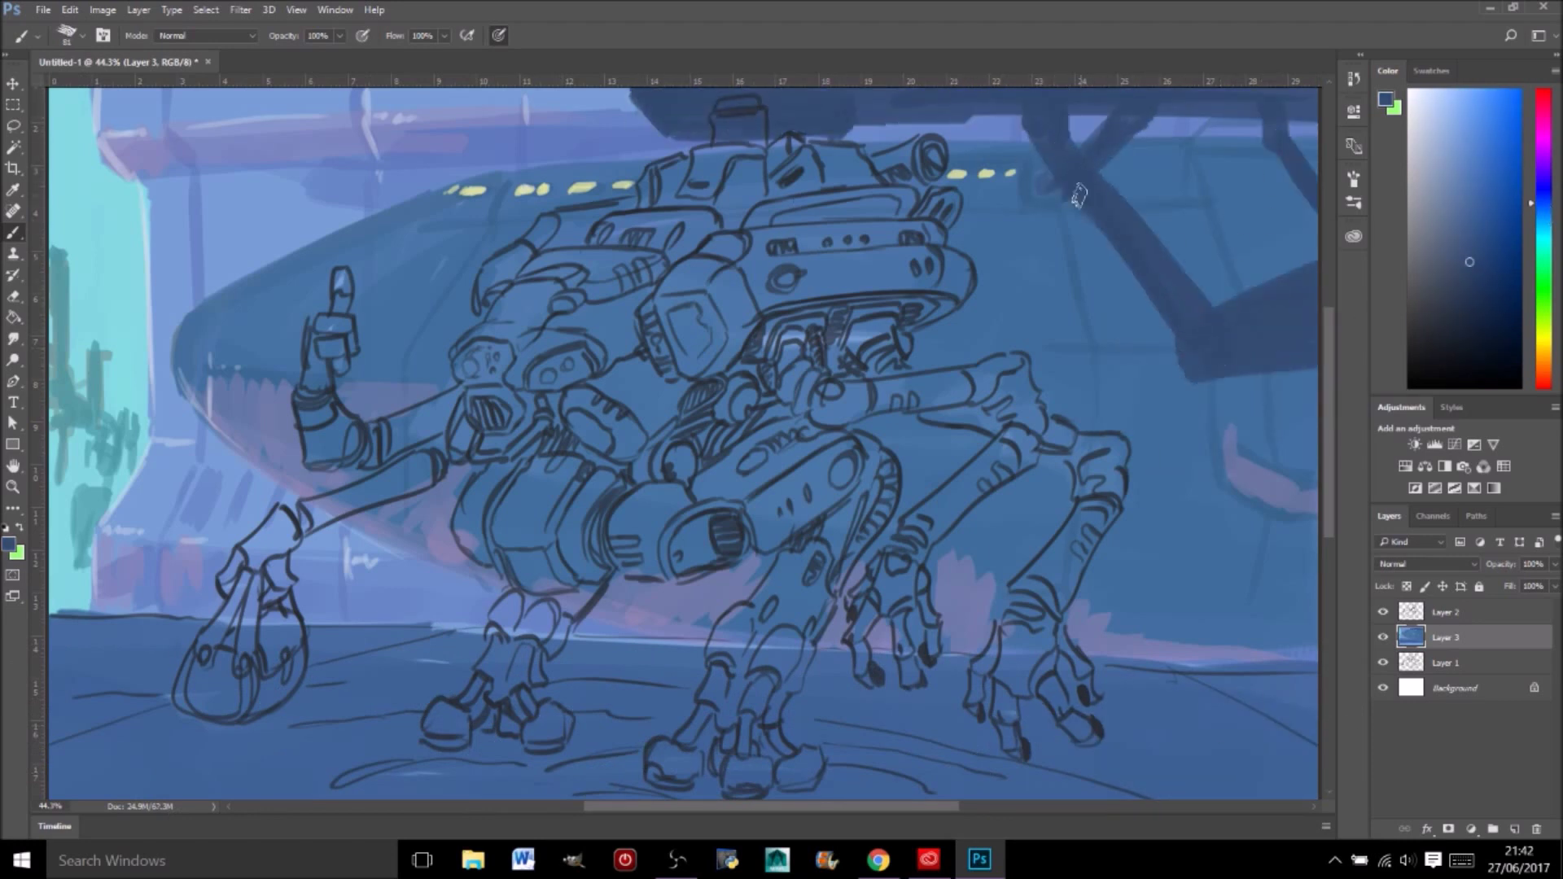
Step: Add more dark vertical, diagonal and curved beams at the upper right
drag(1295, 106, 1315, 195)
mouse_move(1188, 106)
mouse_down()
mouse_move(1205, 382)
mouse_move(1315, 513)
mouse_up()
mouse_move(1311, 378)
mouse_down()
mouse_move(1197, 391)
mouse_move(1221, 134)
mouse_move(1286, 268)
mouse_up()
drag(1022, 114, 997, 215)
drag(1148, 118, 1140, 175)
mouse_move(1010, 297)
mouse_down()
mouse_move(1103, 301)
mouse_move(1120, 389)
mouse_move(1152, 440)
mouse_up()
Step: Paint dark branching shapes and strokes along the lower left wall
drag(1197, 497, 1303, 599)
scroll(618, 407, down, 2)
drag(77, 301, 82, 545)
drag(86, 574, 100, 366)
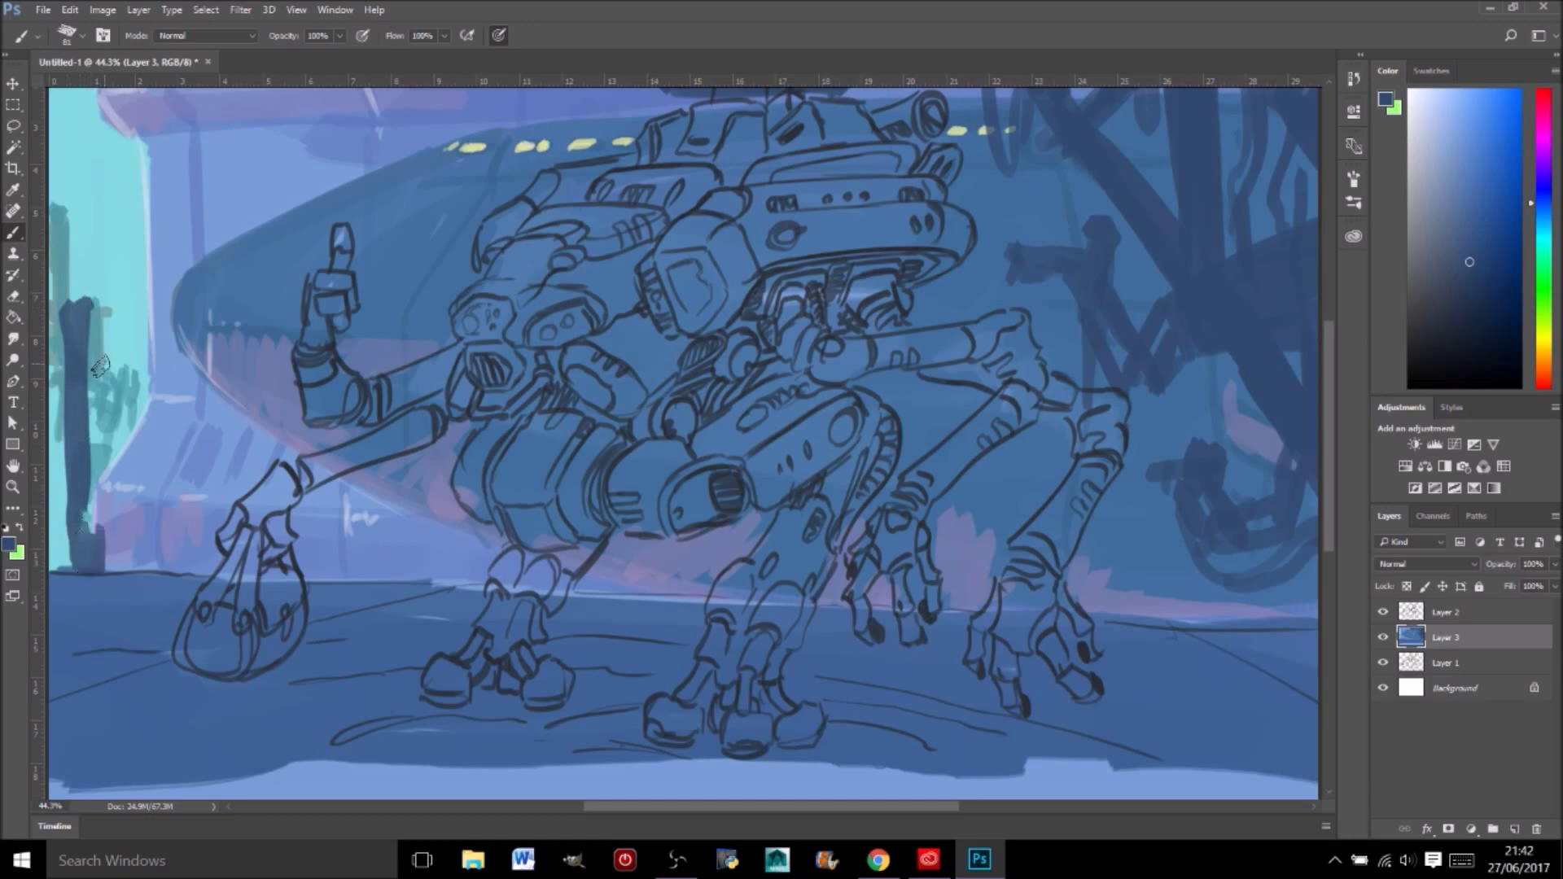
drag(85, 496, 187, 391)
mouse_move(52, 521)
mouse_down()
mouse_move(208, 403)
mouse_move(273, 399)
mouse_up()
drag(179, 497, 183, 582)
Step: Add dark vertical structures behind the raised arm and the mech's left side
drag(94, 562, 211, 521)
mouse_move(329, 582)
mouse_down()
mouse_move(370, 493)
mouse_move(444, 582)
mouse_up()
drag(415, 496, 489, 574)
mouse_move(961, 476)
mouse_down()
mouse_move(953, 603)
mouse_move(985, 598)
mouse_up()
Step: Add dark vertical shapes behind the right legs, left arm and front body
drag(374, 460, 407, 574)
drag(391, 305, 391, 355)
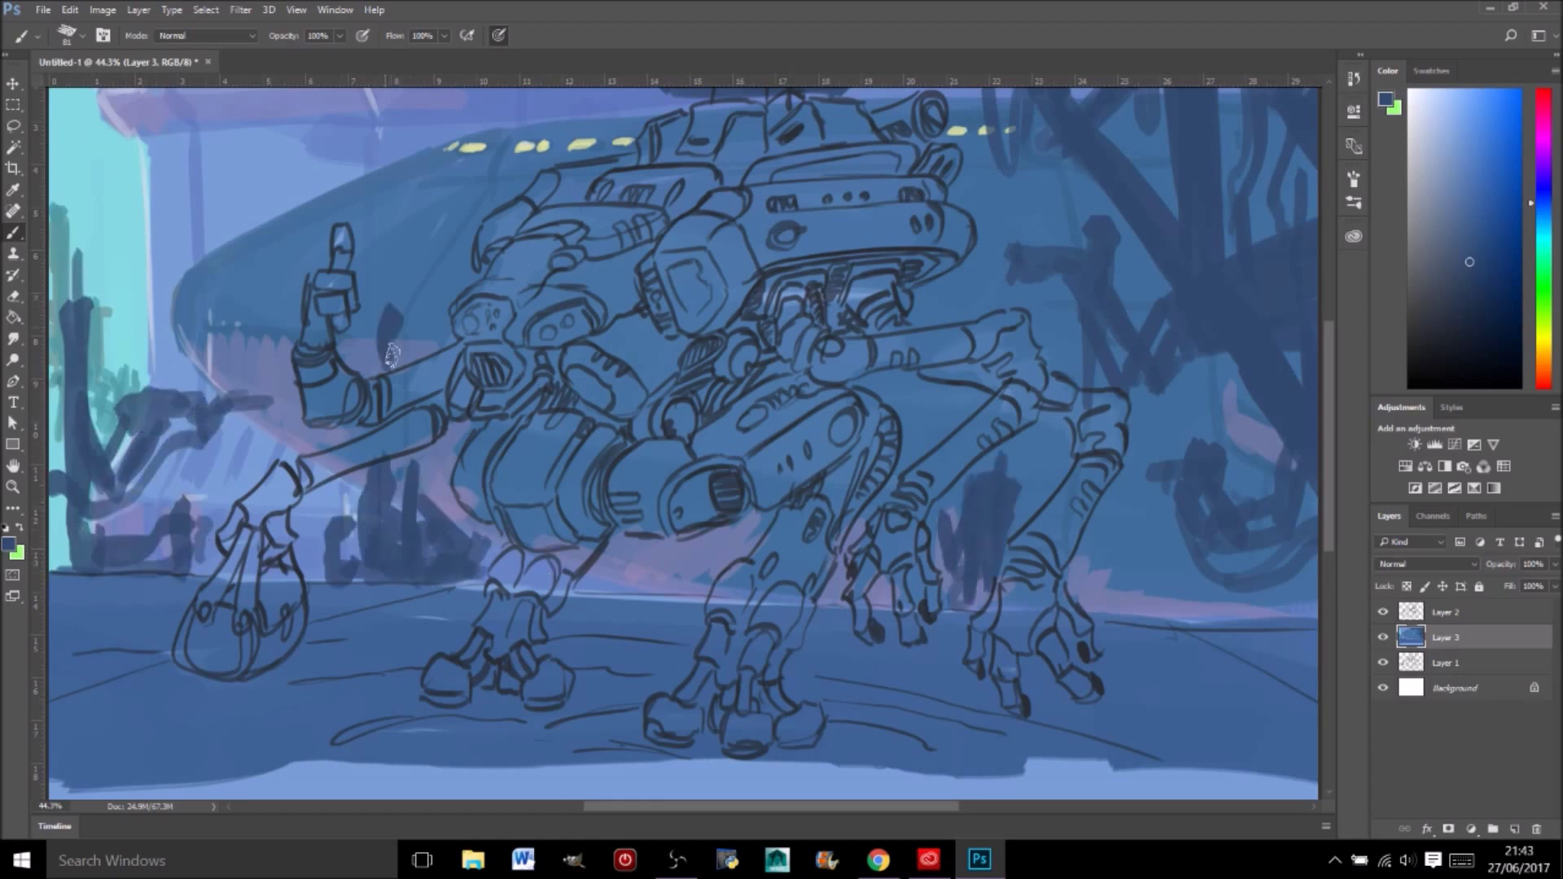
drag(395, 456, 399, 529)
drag(416, 427, 460, 517)
drag(382, 240, 381, 374)
drag(436, 497, 446, 519)
Step: Darken the hangar floor with broad strokes along the bottom
drag(57, 643, 195, 586)
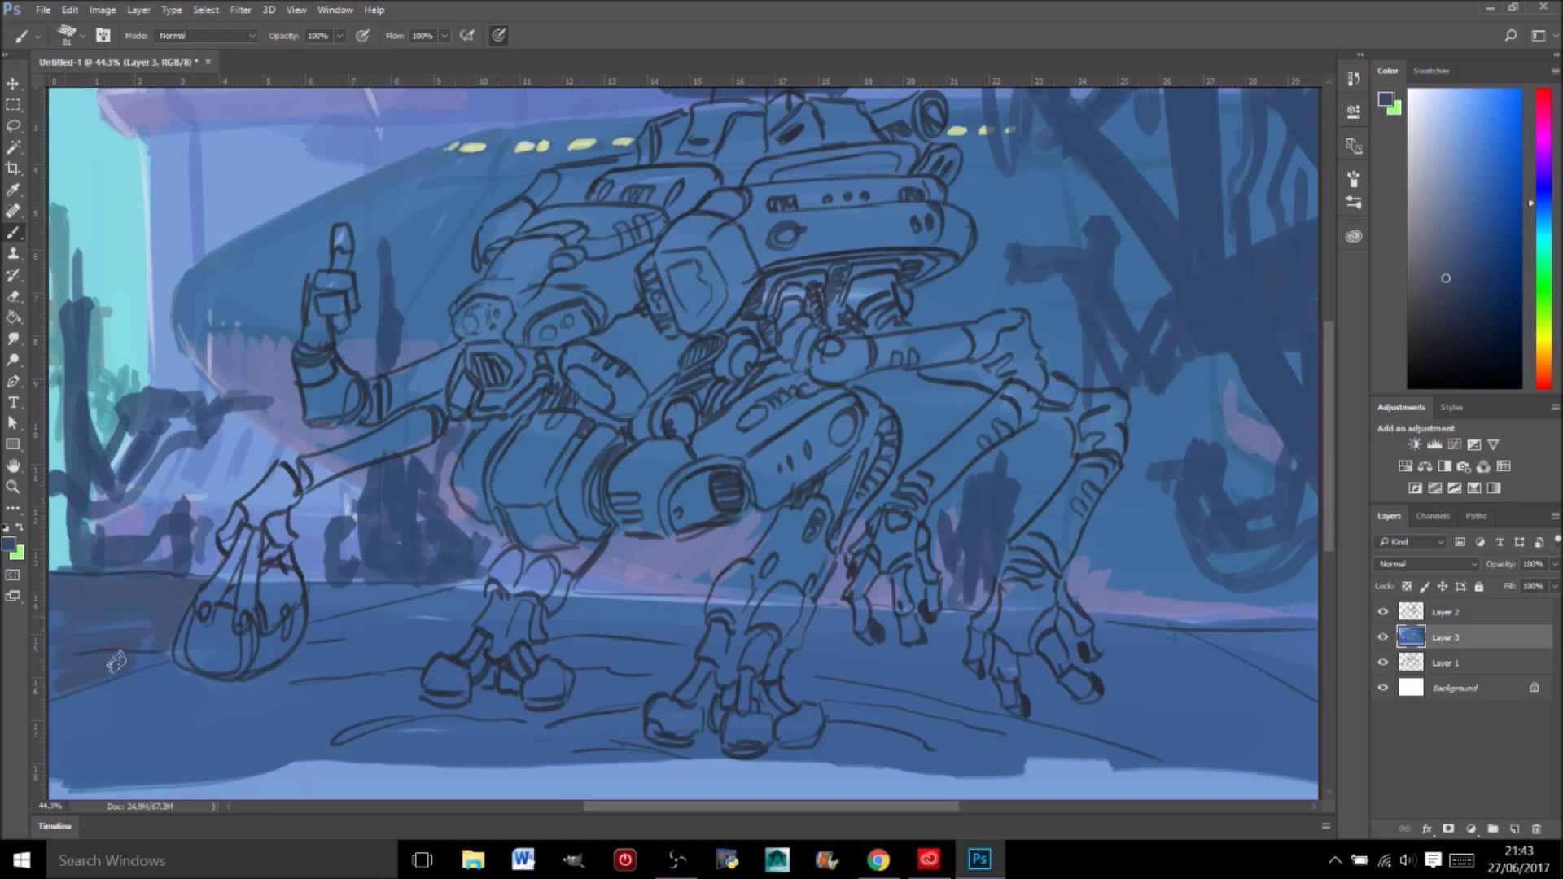
drag(310, 619, 432, 580)
drag(57, 757, 228, 668)
mouse_move(220, 709)
mouse_down()
mouse_move(497, 588)
mouse_move(1311, 643)
mouse_up()
mouse_move(53, 782)
mouse_down()
mouse_move(688, 786)
mouse_move(953, 745)
mouse_up()
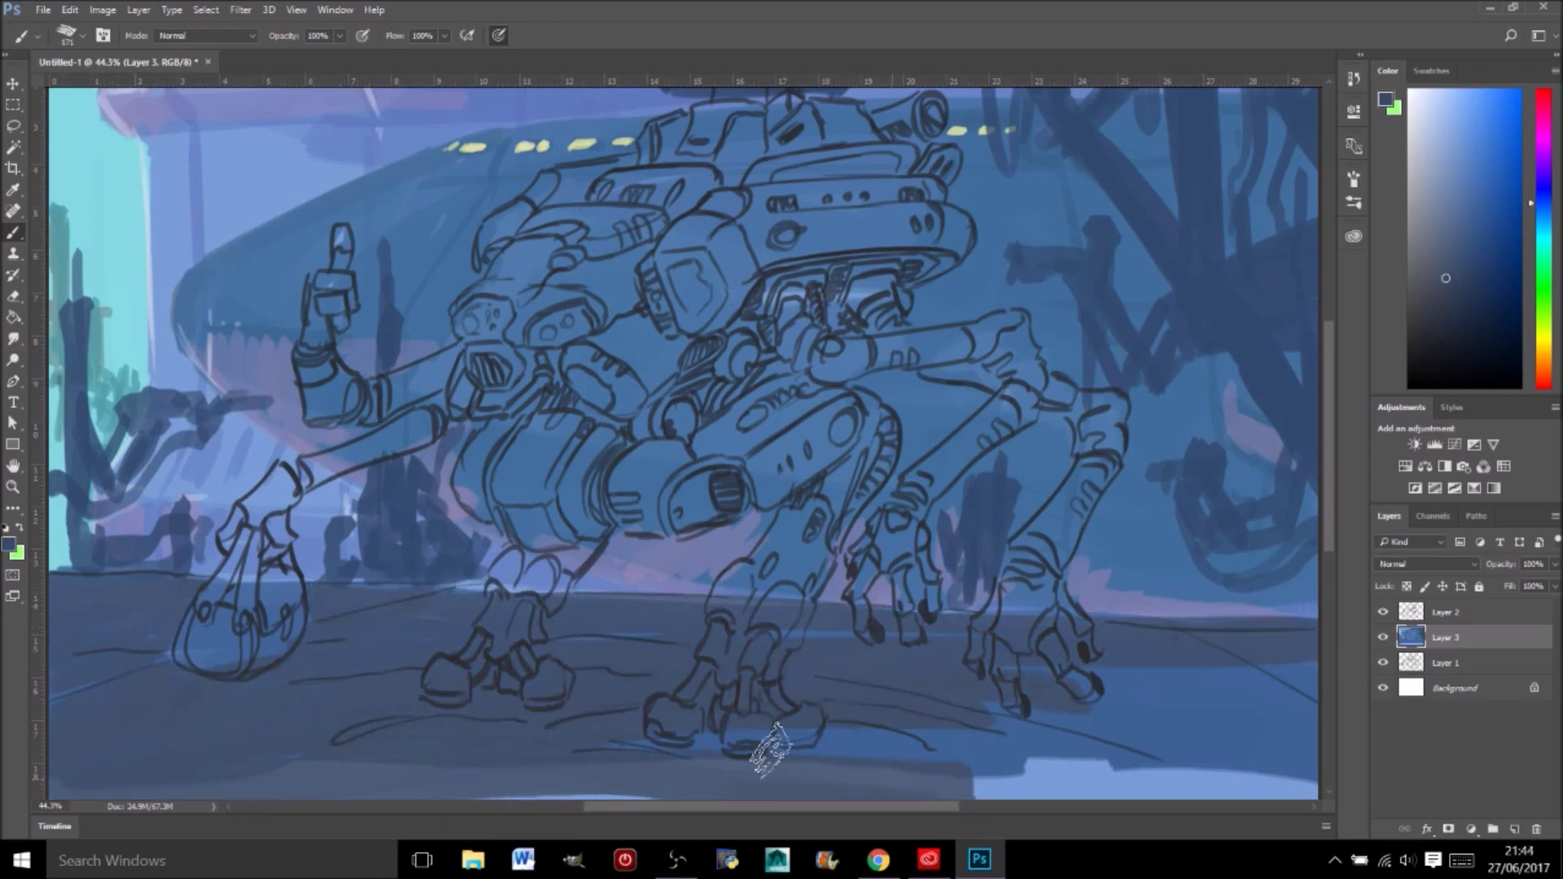
drag(773, 790, 1311, 676)
drag(1091, 732, 1311, 664)
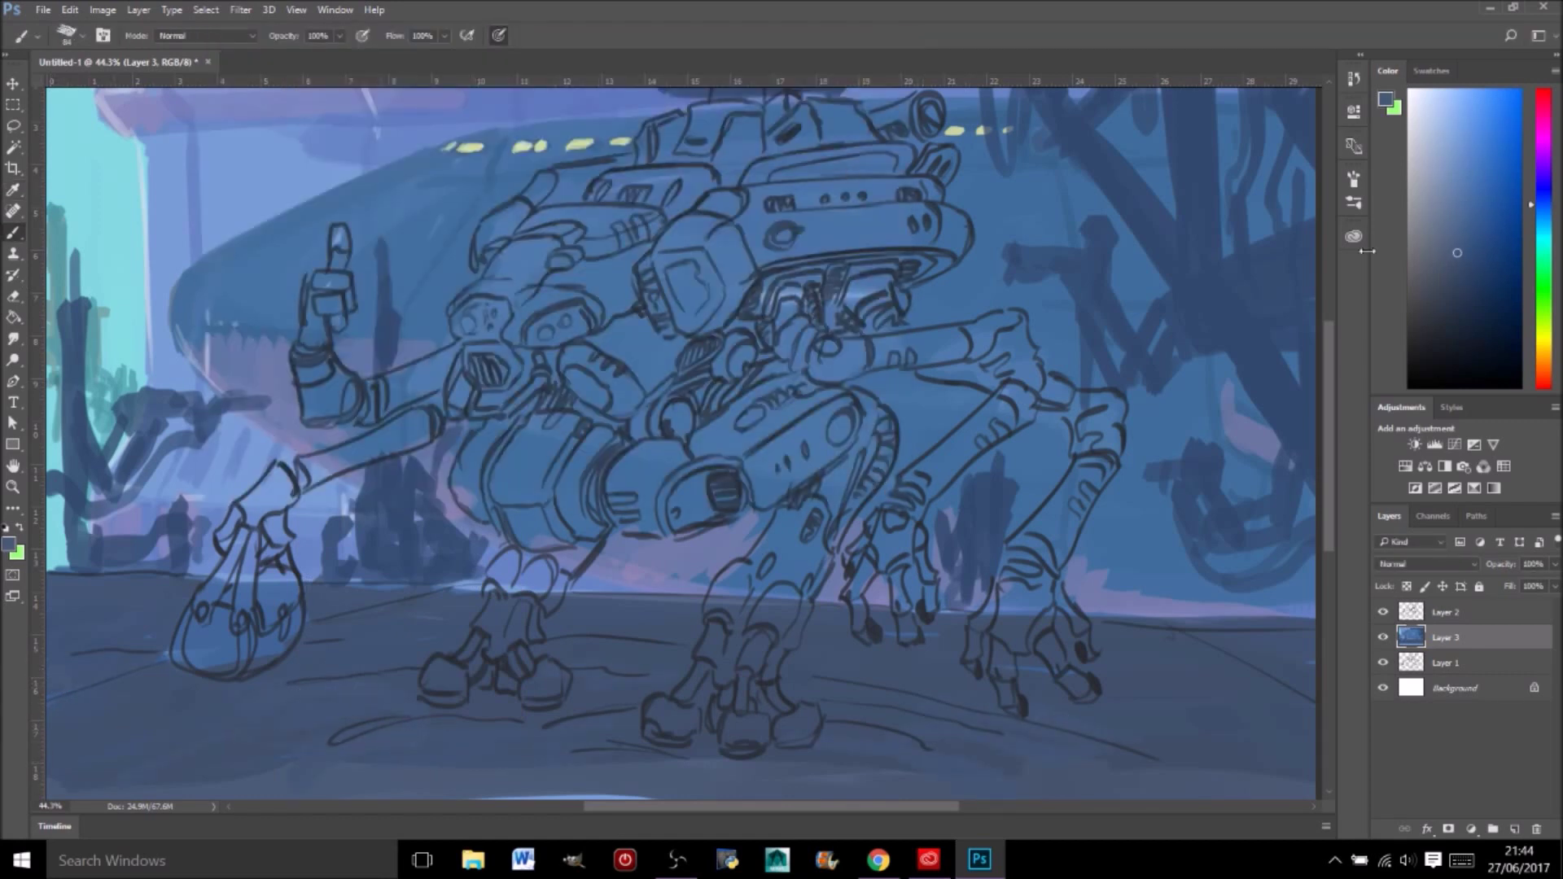
Step: Touch up dark strokes behind the arm and left edge, then add lighter floor highlights
drag(378, 238, 377, 373)
drag(62, 240, 58, 562)
drag(129, 405, 163, 553)
drag(1011, 456, 961, 545)
drag(53, 579, 199, 578)
drag(48, 716, 175, 668)
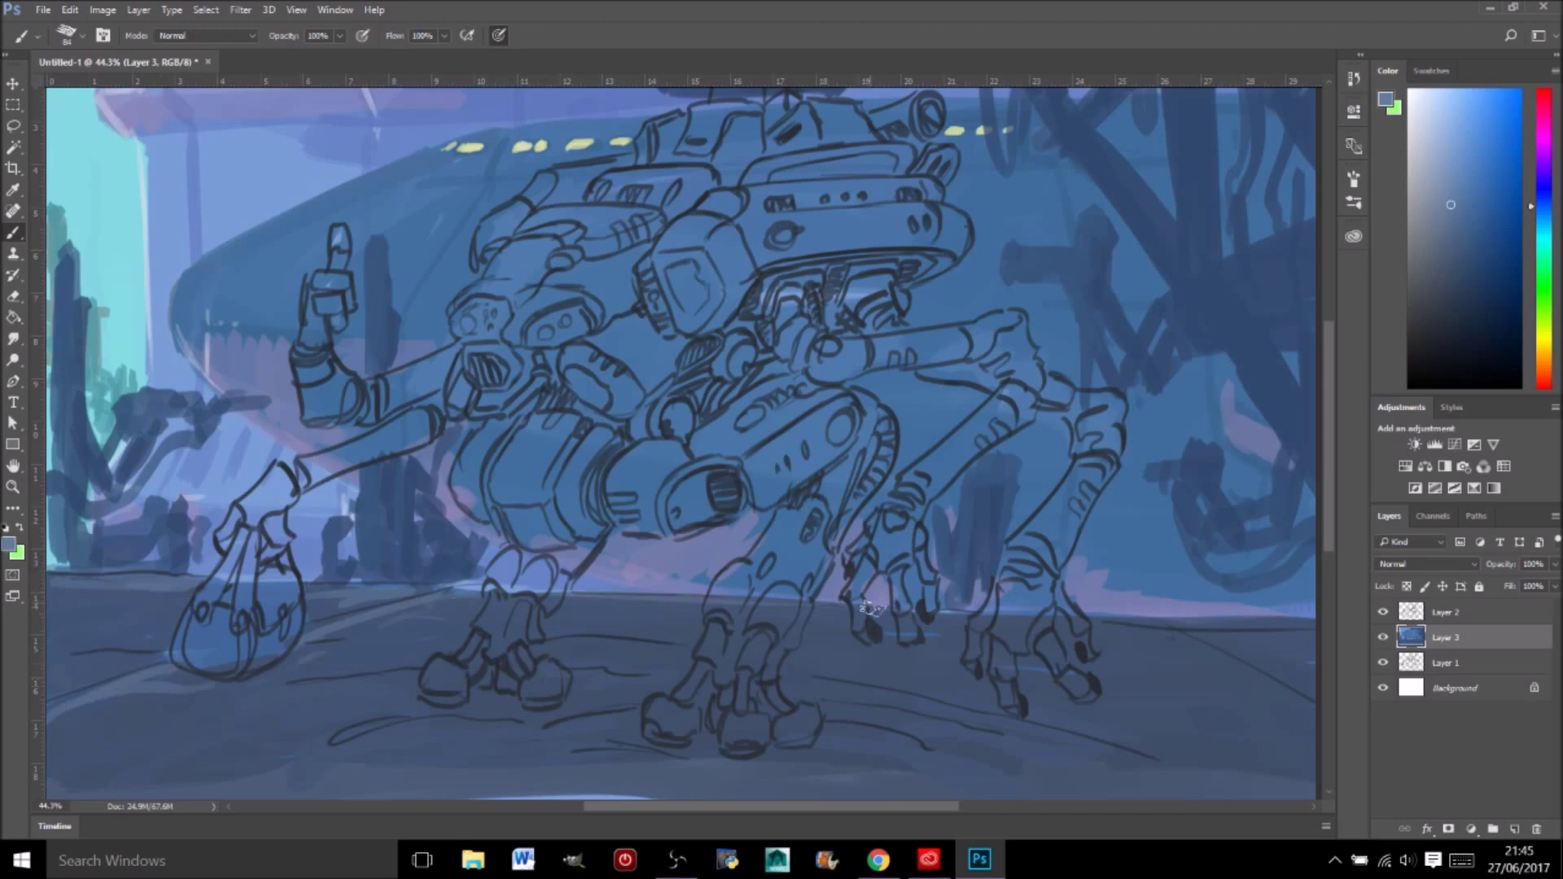
drag(1189, 684, 1315, 631)
drag(342, 737, 497, 724)
Step: Paint the mech's head, head band, raised arm, claw, front body and front leg red
drag(1549, 115, 1544, 88)
click(1483, 148)
drag(479, 263, 519, 219)
drag(763, 204, 960, 269)
drag(337, 265, 350, 403)
drag(440, 359, 257, 525)
drag(481, 432, 489, 505)
mouse_move(530, 456)
mouse_down()
mouse_move(527, 576)
mouse_move(444, 684)
mouse_move(546, 692)
mouse_up()
drag(618, 497, 729, 418)
Step: Paint the rear body, top, right arm, right legs and claws red
drag(851, 317, 1026, 366)
mouse_move(814, 407)
mouse_down()
mouse_move(774, 497)
mouse_move(757, 643)
mouse_move(668, 732)
mouse_up()
drag(773, 651, 782, 757)
drag(775, 199, 952, 163)
drag(1010, 325, 863, 627)
mouse_move(1087, 391)
mouse_down()
mouse_move(1010, 635)
mouse_move(1006, 708)
mouse_up()
drag(1075, 619, 1079, 701)
Step: Paint the bag, head box, top plates and underside machinery dark brown
mouse_move(244, 546)
mouse_down()
mouse_move(196, 651)
mouse_move(291, 621)
mouse_up()
mouse_move(663, 246)
mouse_down()
mouse_move(733, 318)
mouse_move(692, 334)
mouse_up()
drag(489, 204, 513, 260)
mouse_move(594, 191)
mouse_down()
mouse_move(684, 175)
mouse_move(709, 204)
mouse_up()
drag(749, 175, 948, 159)
mouse_move(749, 260)
mouse_down()
mouse_move(937, 285)
mouse_move(807, 358)
mouse_up()
drag(814, 293, 1034, 375)
drag(1067, 391, 1111, 456)
Step: Darken the leg joint, thumb, claw fingers, palm and wrist in dark brown
drag(338, 224, 342, 326)
drag(260, 521, 269, 531)
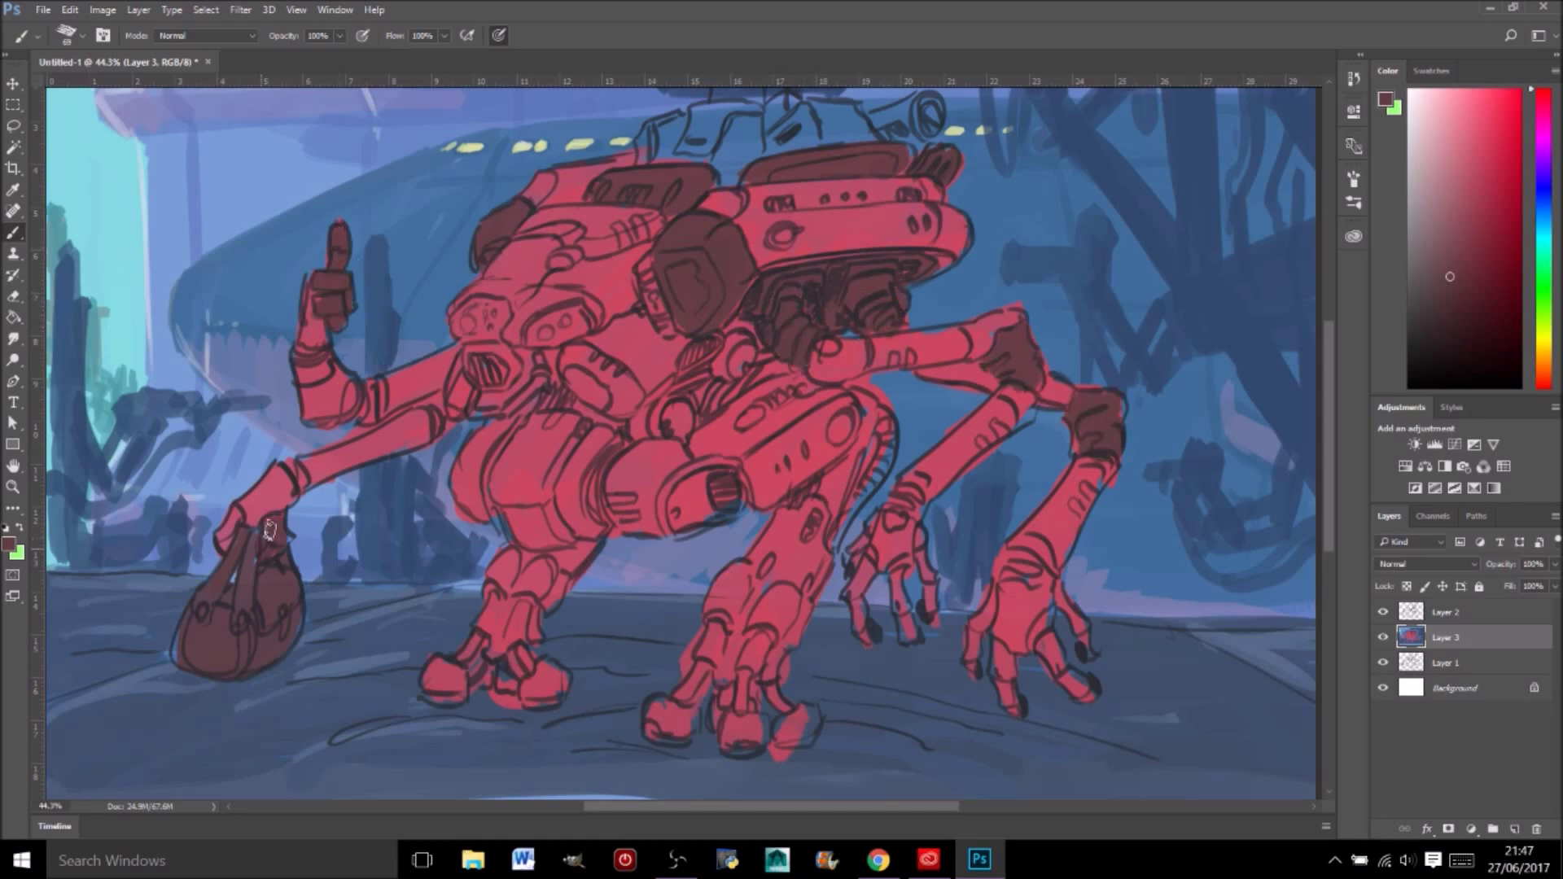
mouse_move(853, 595)
mouse_down()
mouse_move(928, 570)
mouse_move(1075, 651)
mouse_up()
drag(1058, 587, 1091, 664)
mouse_move(900, 480)
mouse_down()
mouse_move(928, 521)
mouse_move(1050, 602)
mouse_up()
drag(871, 407, 839, 529)
Step: Shade the leg joints, ankles, toes, arm spots and head plates dark brown
drag(602, 443, 607, 521)
drag(488, 594, 529, 660)
drag(700, 627, 778, 676)
drag(366, 383, 383, 432)
drag(419, 399, 435, 444)
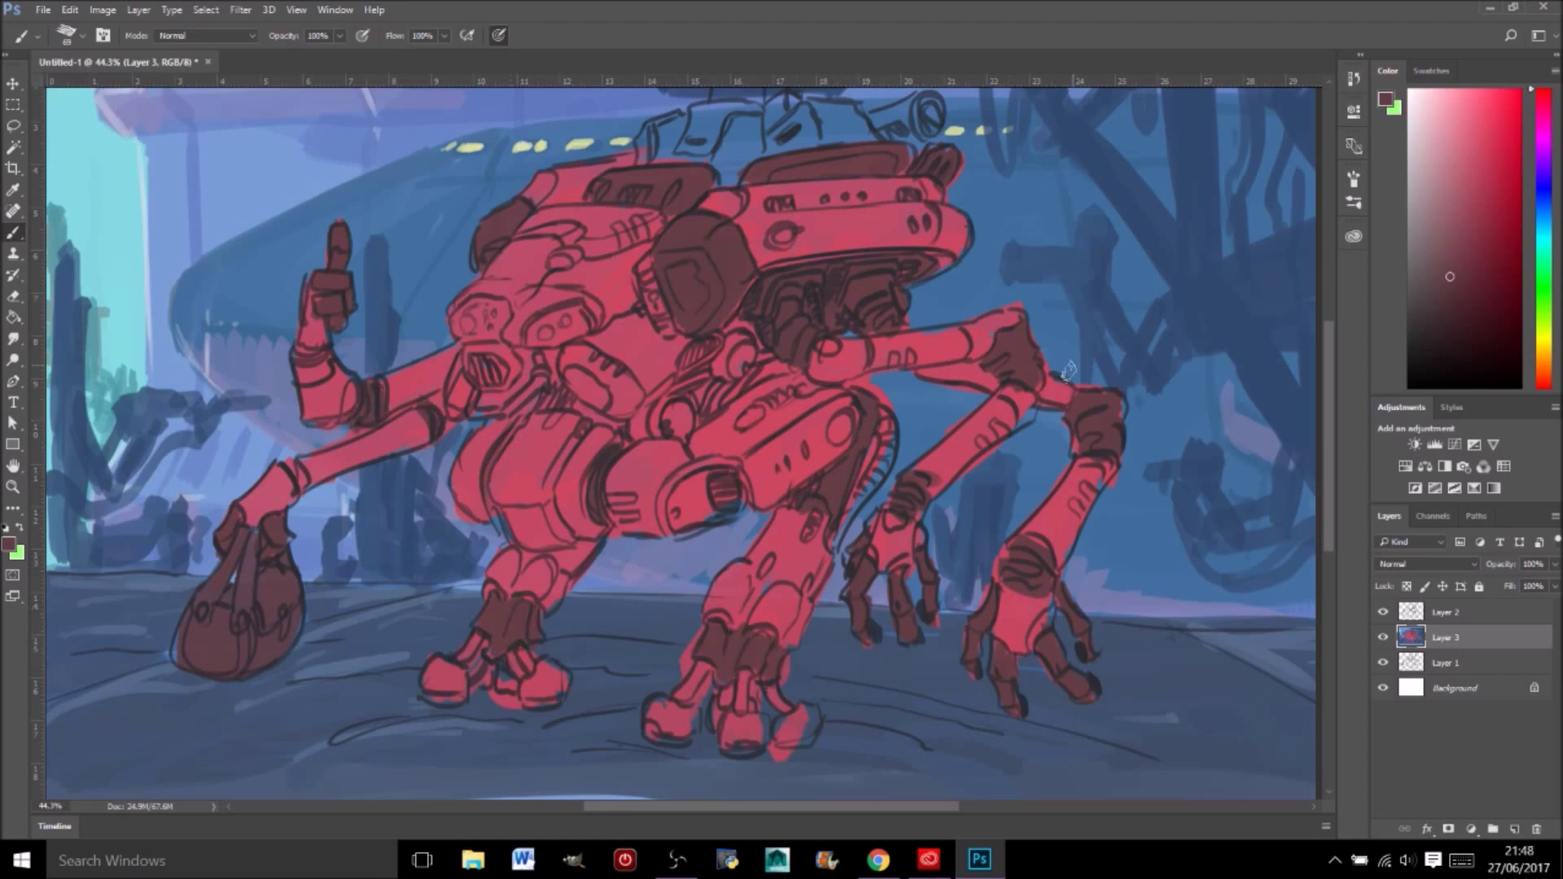
drag(489, 286, 560, 330)
drag(594, 305, 517, 251)
drag(547, 514, 570, 537)
mouse_move(587, 342)
mouse_down()
mouse_move(603, 407)
mouse_move(636, 420)
mouse_move(522, 403)
mouse_move(619, 448)
mouse_move(765, 359)
mouse_move(831, 383)
mouse_up()
Step: Paint purple and green cargo blocks on top of the mech, then select yellow
scroll(501, 383, up, 1)
mouse_move(684, 187)
mouse_down()
mouse_move(936, 138)
mouse_move(680, 159)
mouse_move(761, 89)
mouse_up()
drag(765, 138, 790, 159)
click(1543, 346)
click(1484, 119)
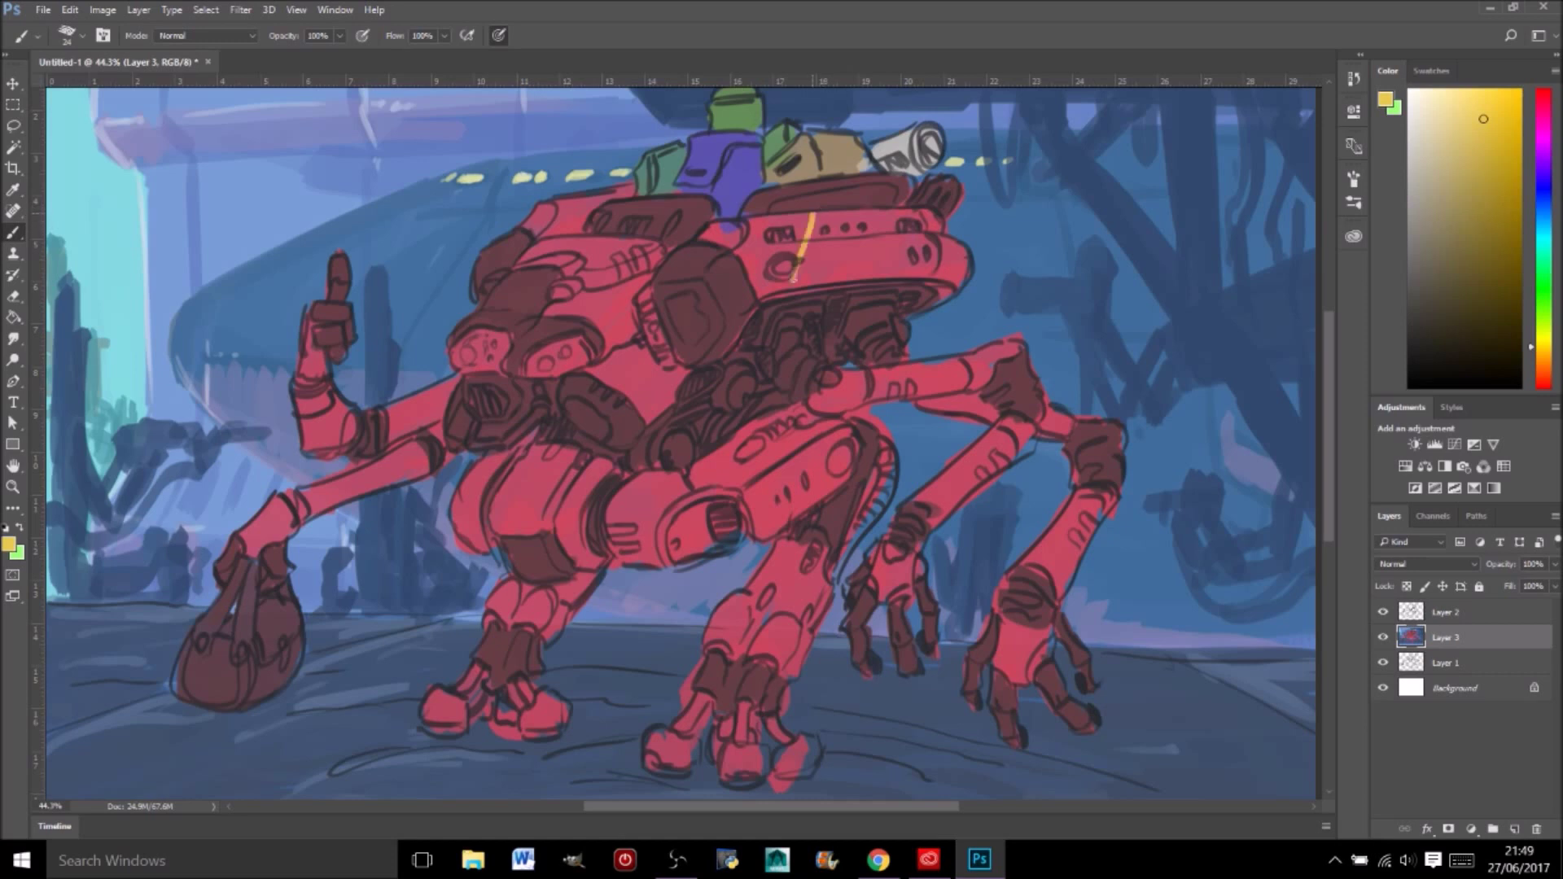
Step: Paint pairs of yellow stripes across the turret, raised arm, arms and legs
drag(811, 214, 795, 254)
drag(860, 213, 824, 279)
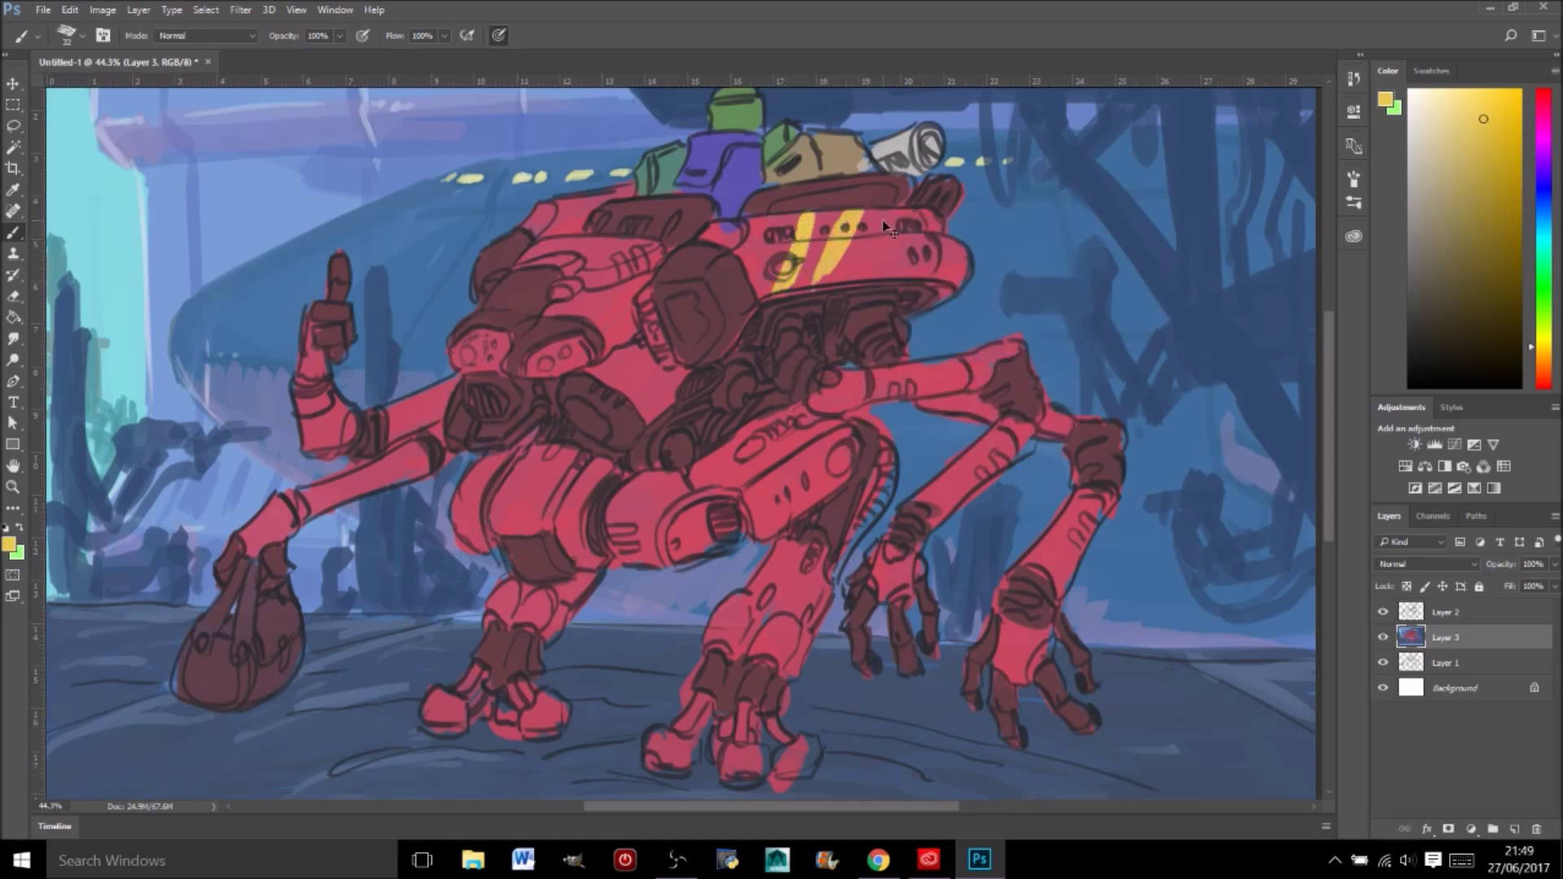
drag(619, 289, 619, 350)
right_click(692, 443)
drag(883, 366, 900, 399)
drag(924, 493, 965, 480)
drag(1030, 557, 1075, 545)
Step: Add yellow stripes to the right legs, middle leg and lower body
drag(301, 403, 342, 427)
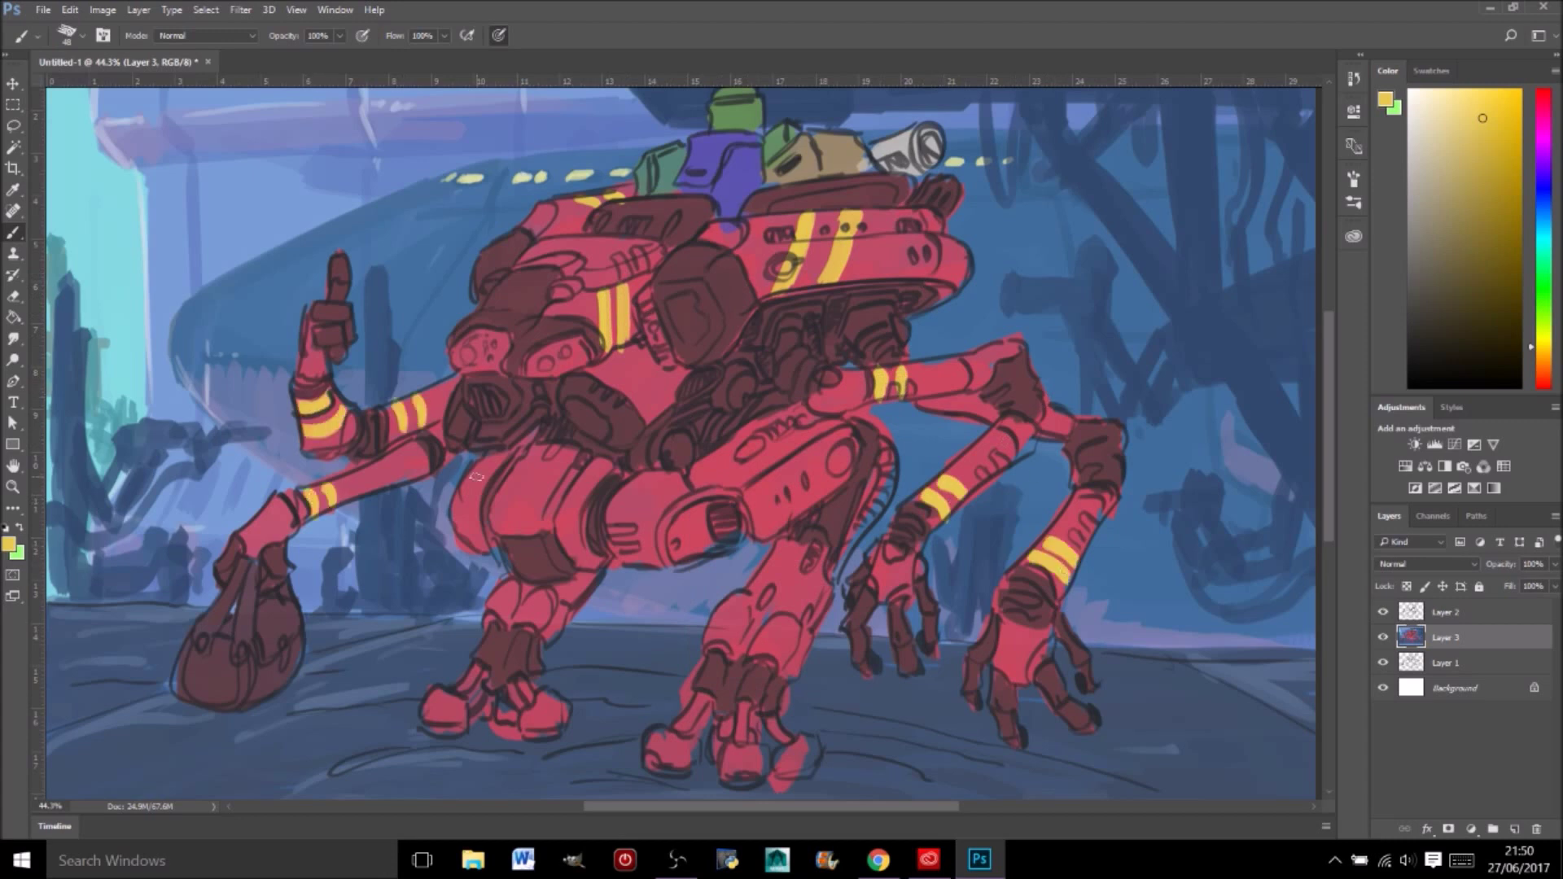
drag(767, 564, 829, 608)
drag(569, 573, 588, 590)
drag(722, 444, 783, 511)
drag(778, 435, 818, 513)
Step: Tint the middle feet and a central joint greyish lavender
alt+click(436, 699)
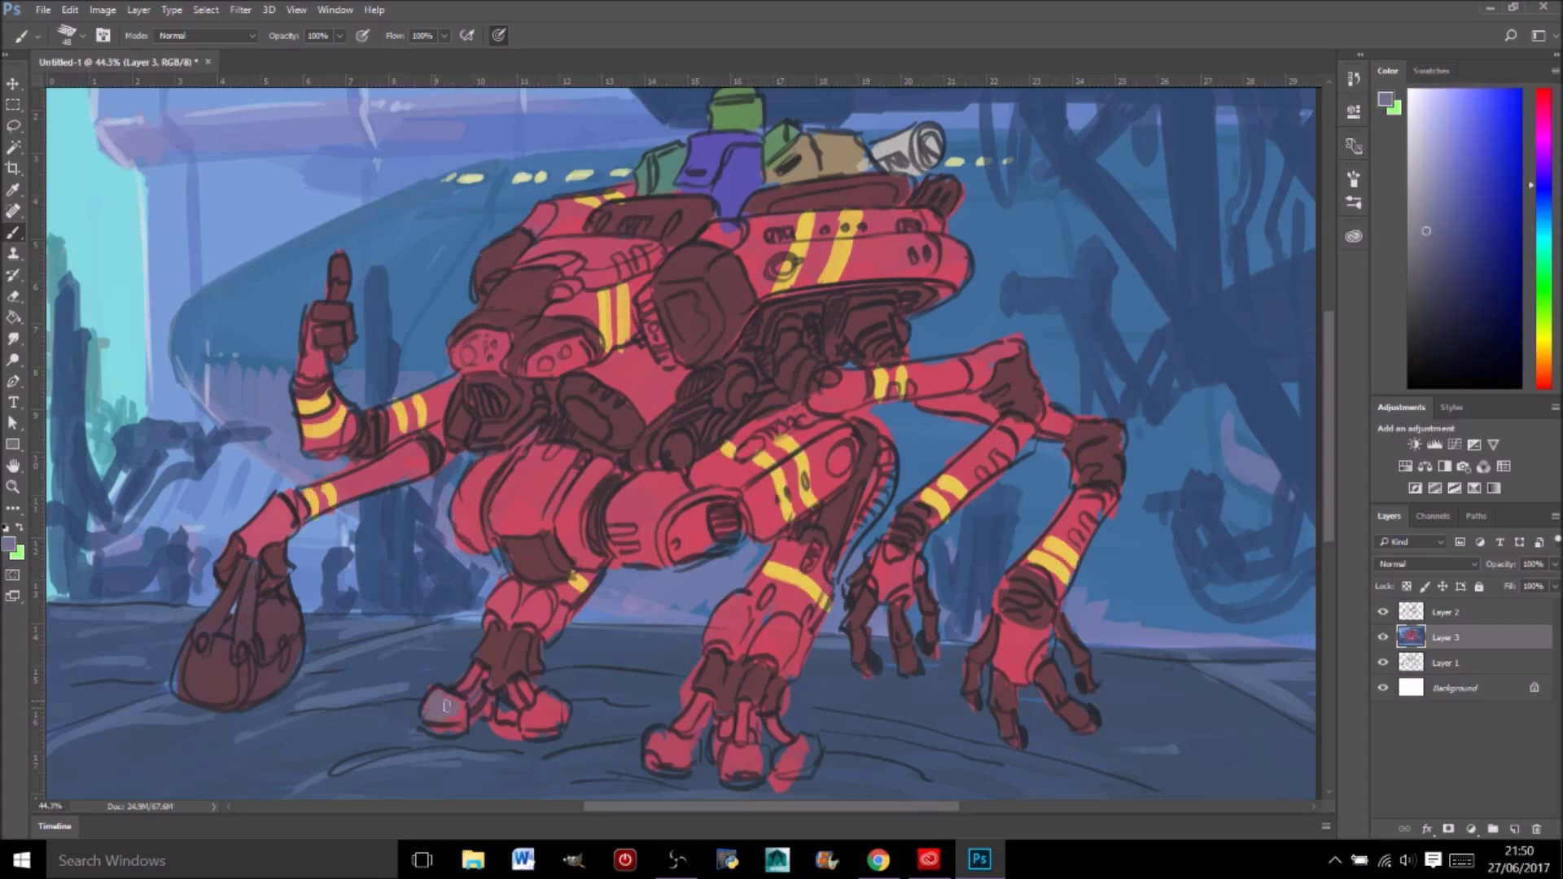
drag(652, 737, 692, 770)
drag(729, 769, 810, 770)
mouse_move(643, 464)
mouse_down()
mouse_move(708, 411)
mouse_move(698, 442)
mouse_move(769, 338)
mouse_move(896, 306)
mouse_up()
Step: Add grey detail to the grille and body block, and tan highlights on the bag
drag(476, 393, 499, 409)
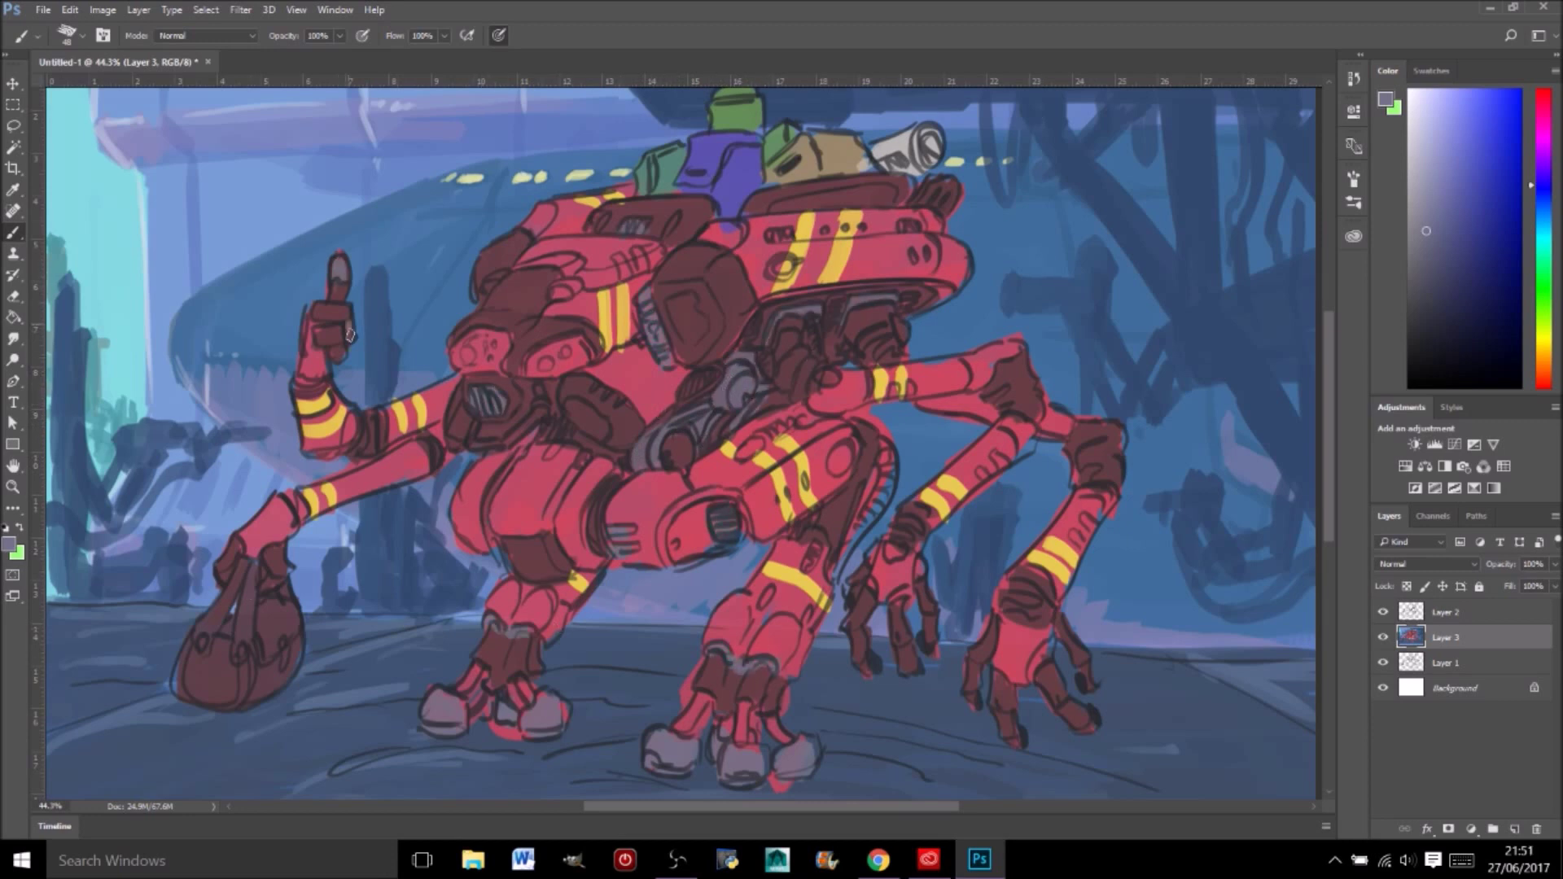
drag(669, 300, 686, 316)
click(1435, 199)
drag(183, 700, 250, 578)
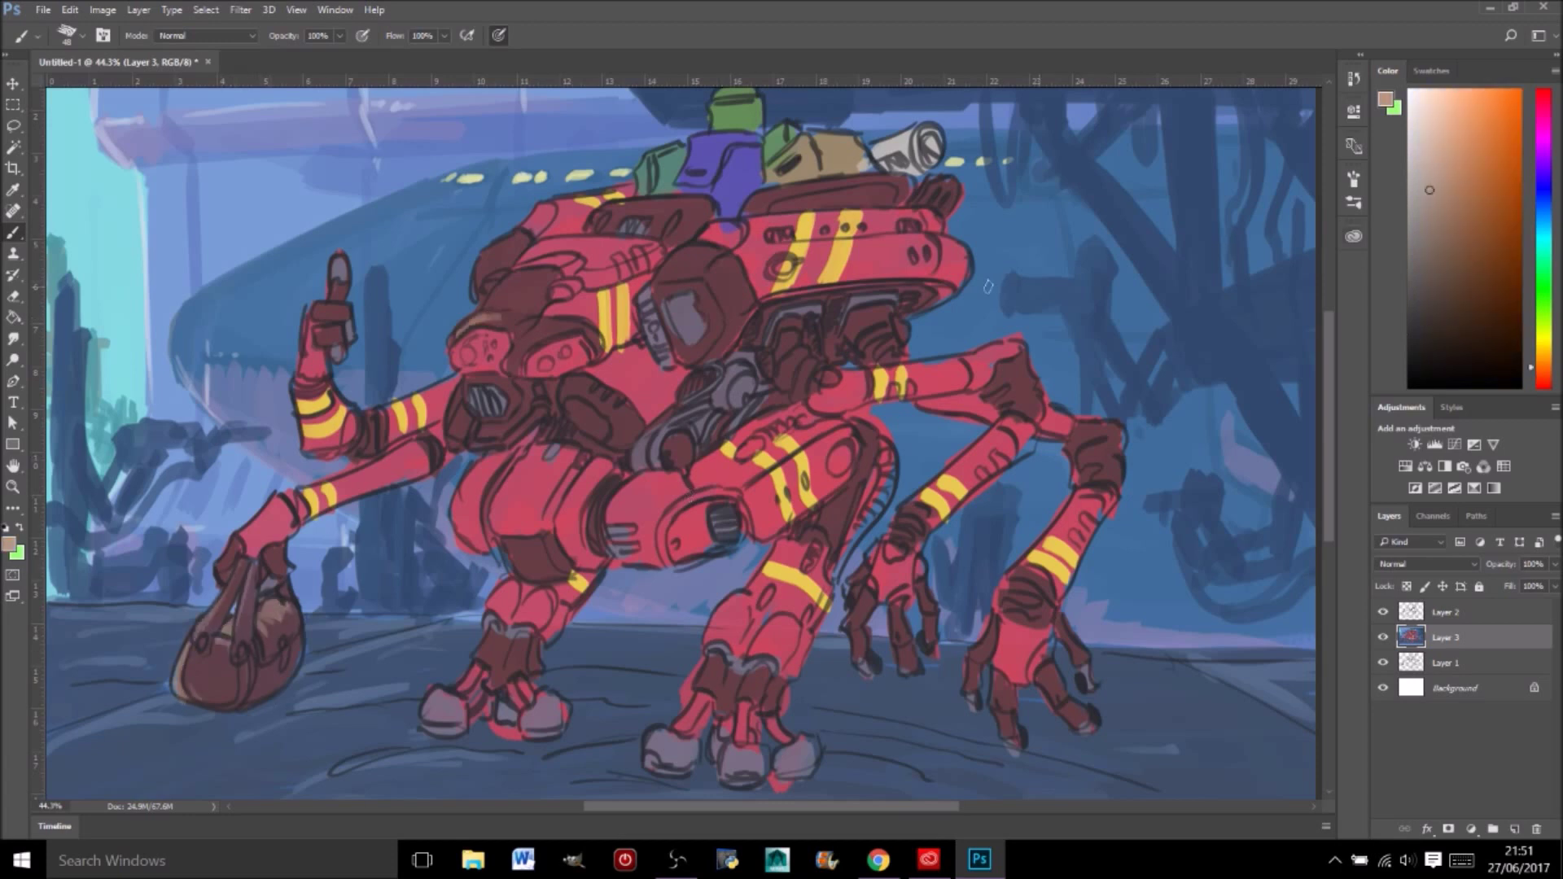
Step: Paint a dark maroon patch on the head and begin painting the left eye blue
alt+click(496, 296)
drag(480, 319, 521, 285)
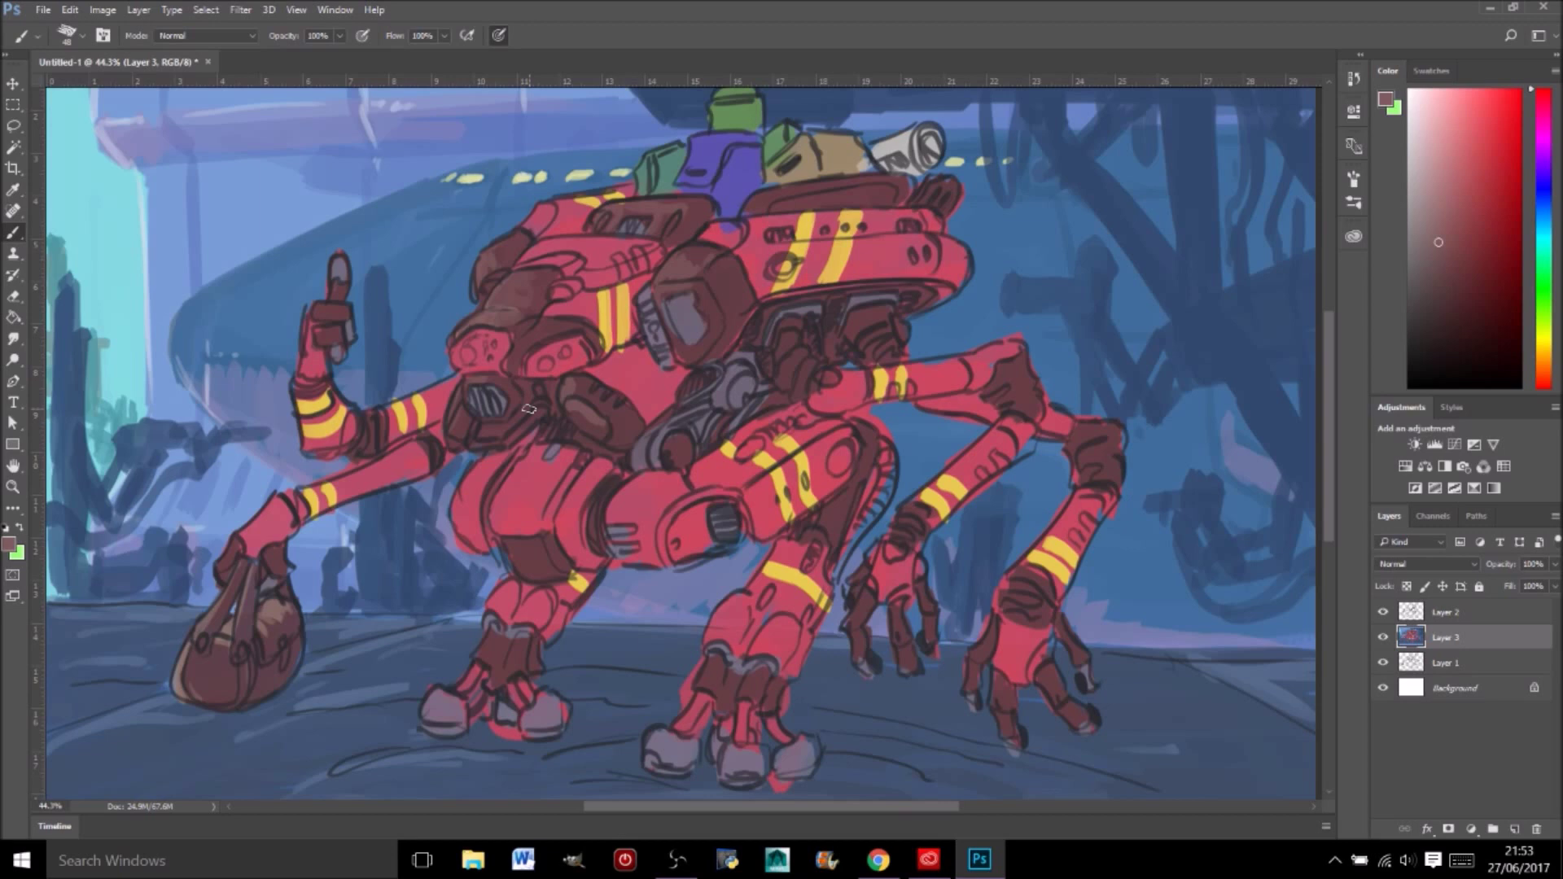
click(1549, 187)
click(1484, 111)
mouse_move(460, 347)
mouse_down()
mouse_move(554, 371)
mouse_move(499, 365)
mouse_move(577, 350)
mouse_up()
Step: Finish the blue eyes, then shade the body's underside and top dark purple at brush size 124
click(1487, 146)
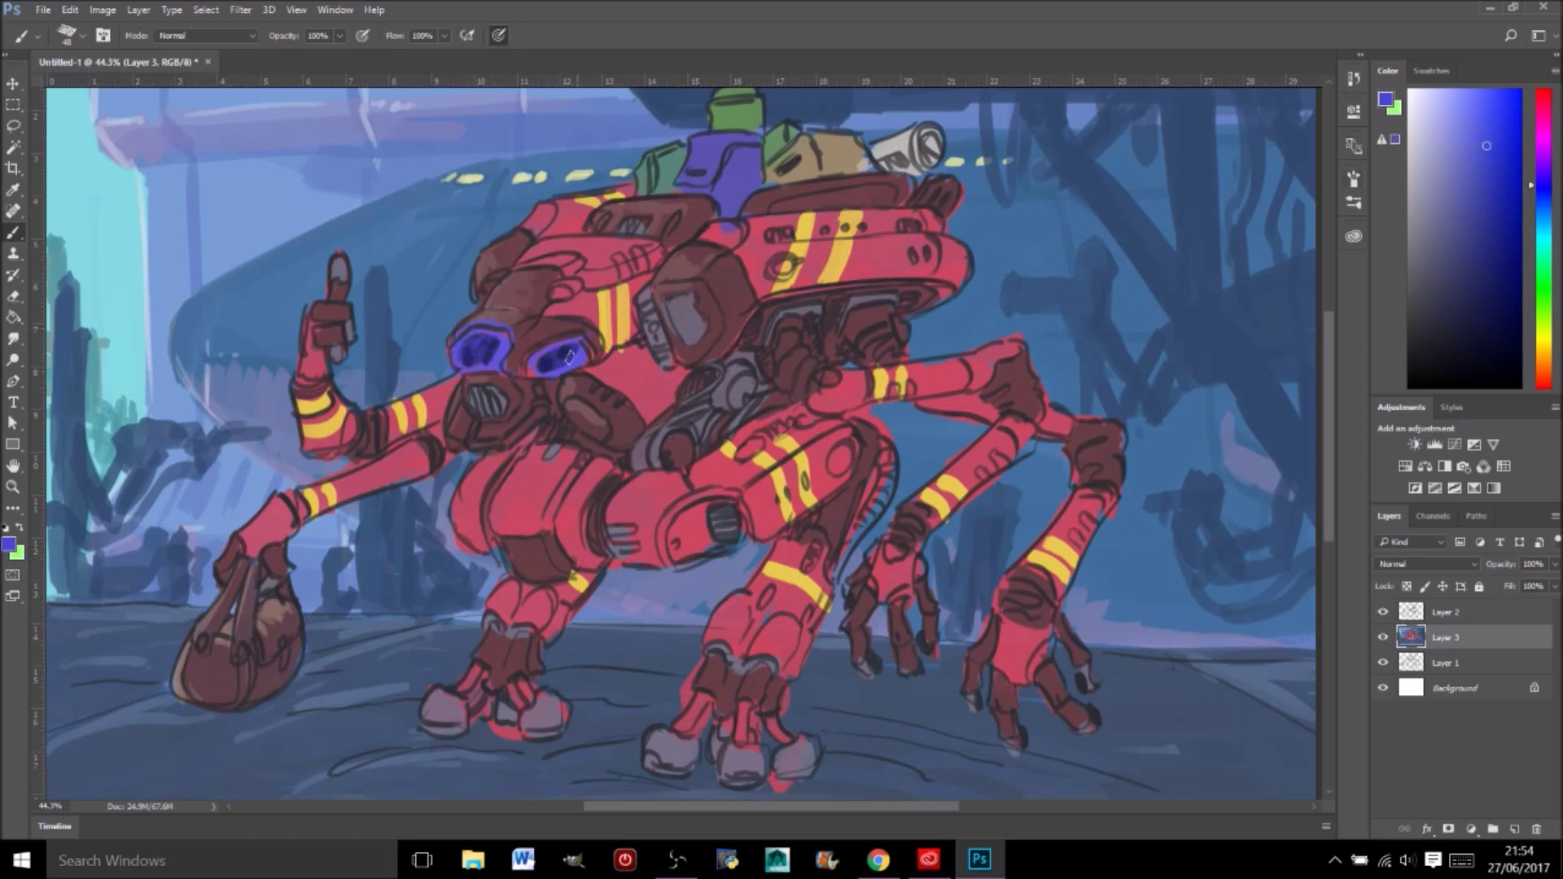
right_click(802, 260)
alt+click(619, 358)
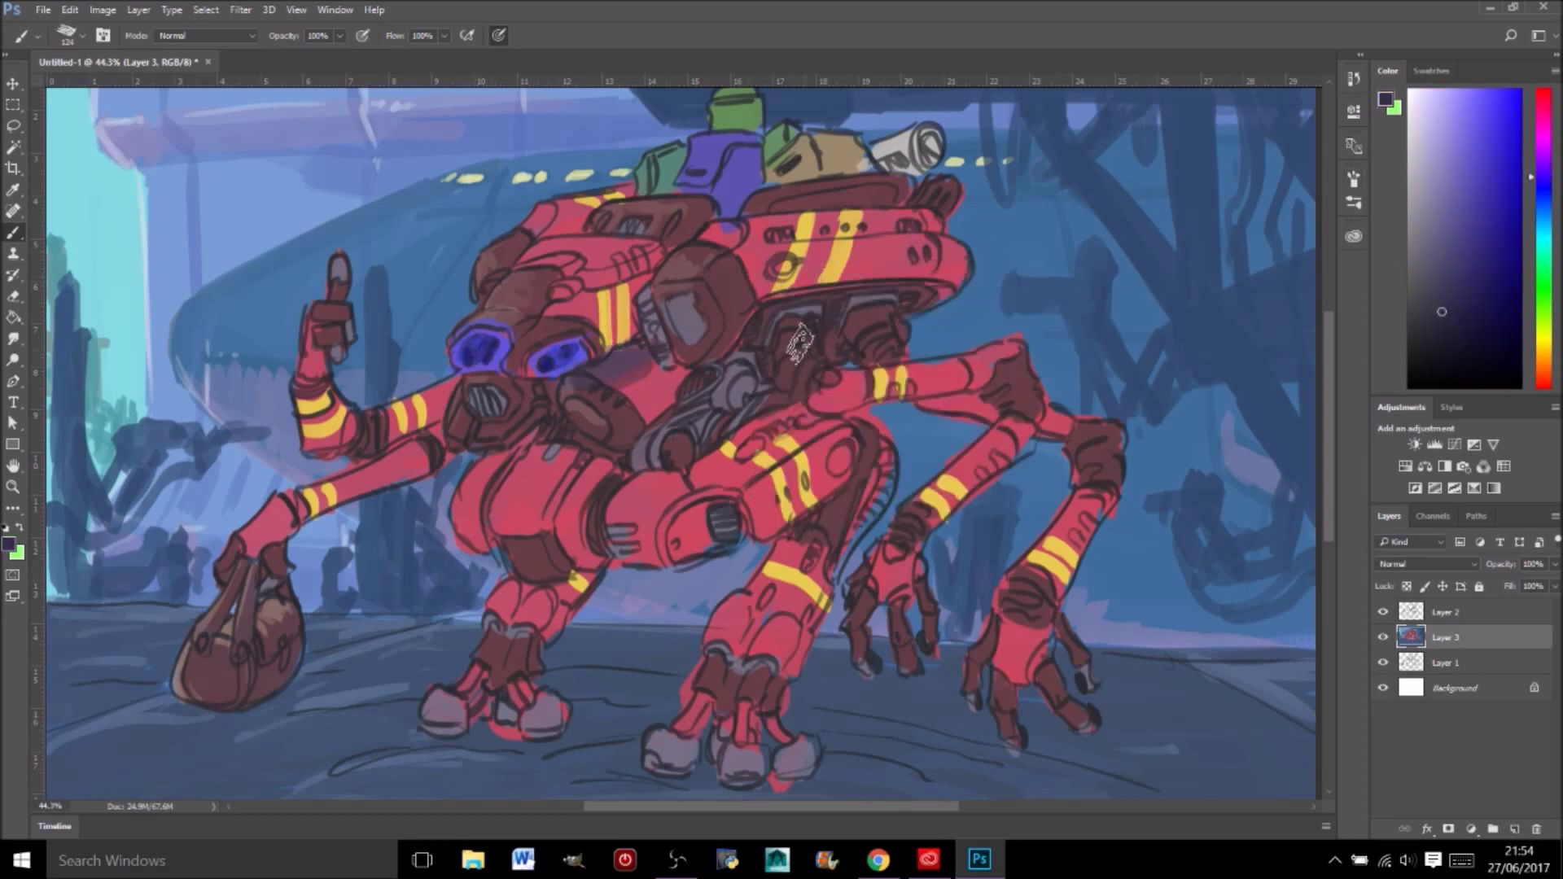
drag(757, 318, 936, 374)
drag(780, 239, 896, 204)
drag(504, 456, 733, 456)
Step: Shade the legs and under the left arm, and paint dark ground shadows beneath the feet
mouse_move(920, 374)
mouse_down()
mouse_move(1051, 546)
mouse_move(1058, 676)
mouse_up()
mouse_move(814, 534)
mouse_down()
mouse_move(788, 557)
mouse_move(765, 774)
mouse_up()
mouse_move(554, 570)
mouse_down()
mouse_move(1018, 766)
mouse_move(260, 732)
mouse_up()
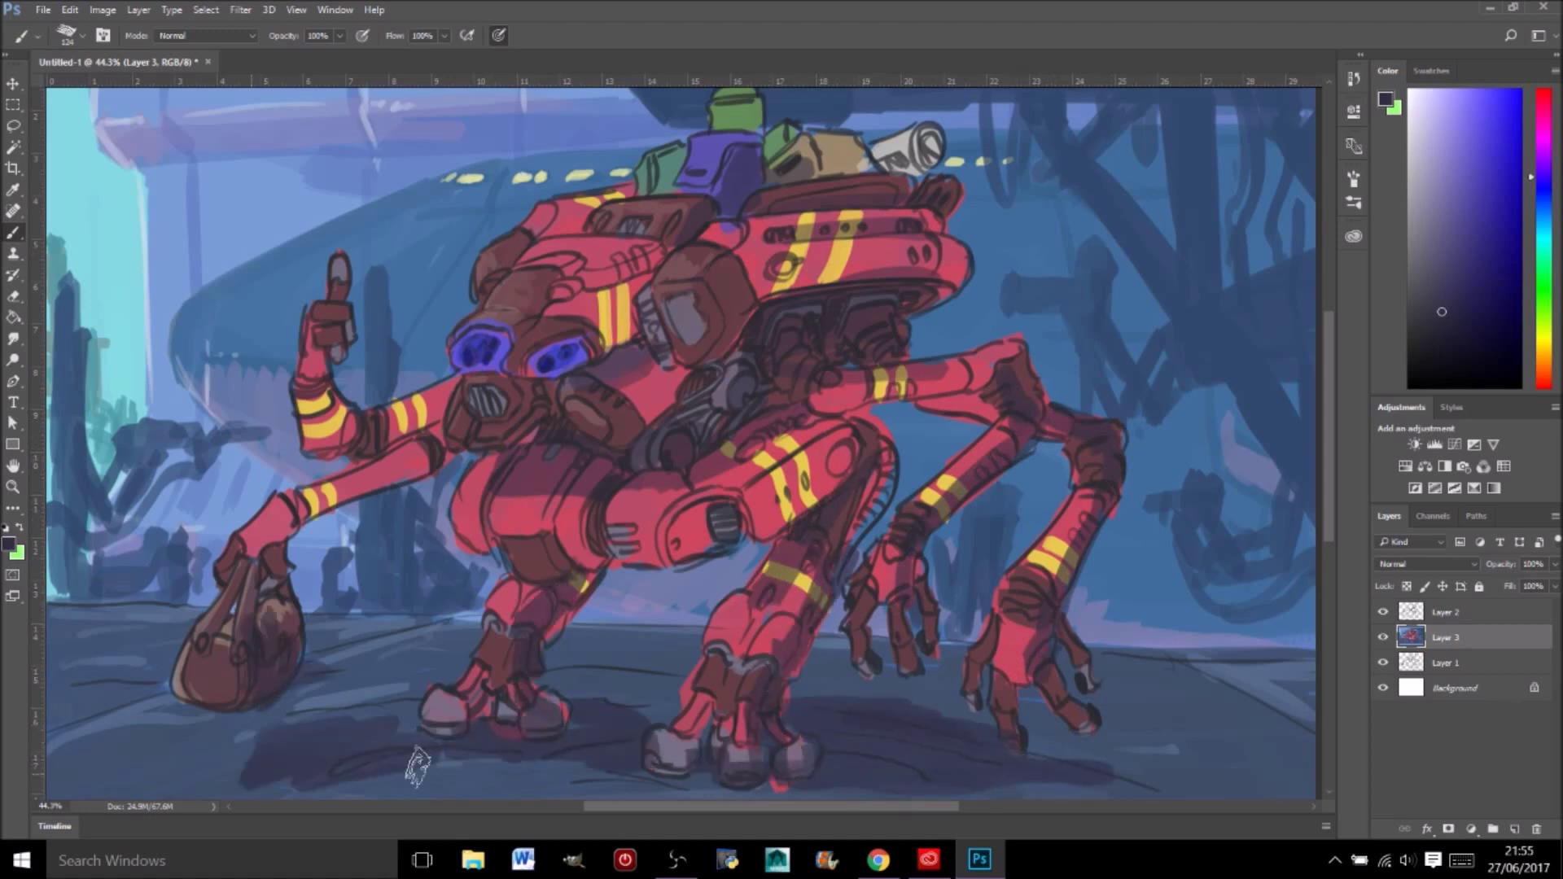
drag(407, 774, 953, 782)
drag(285, 521, 533, 403)
Step: Add light blue rim highlights along the right legs at brush size 51
alt+click(562, 359)
right_click(875, 269)
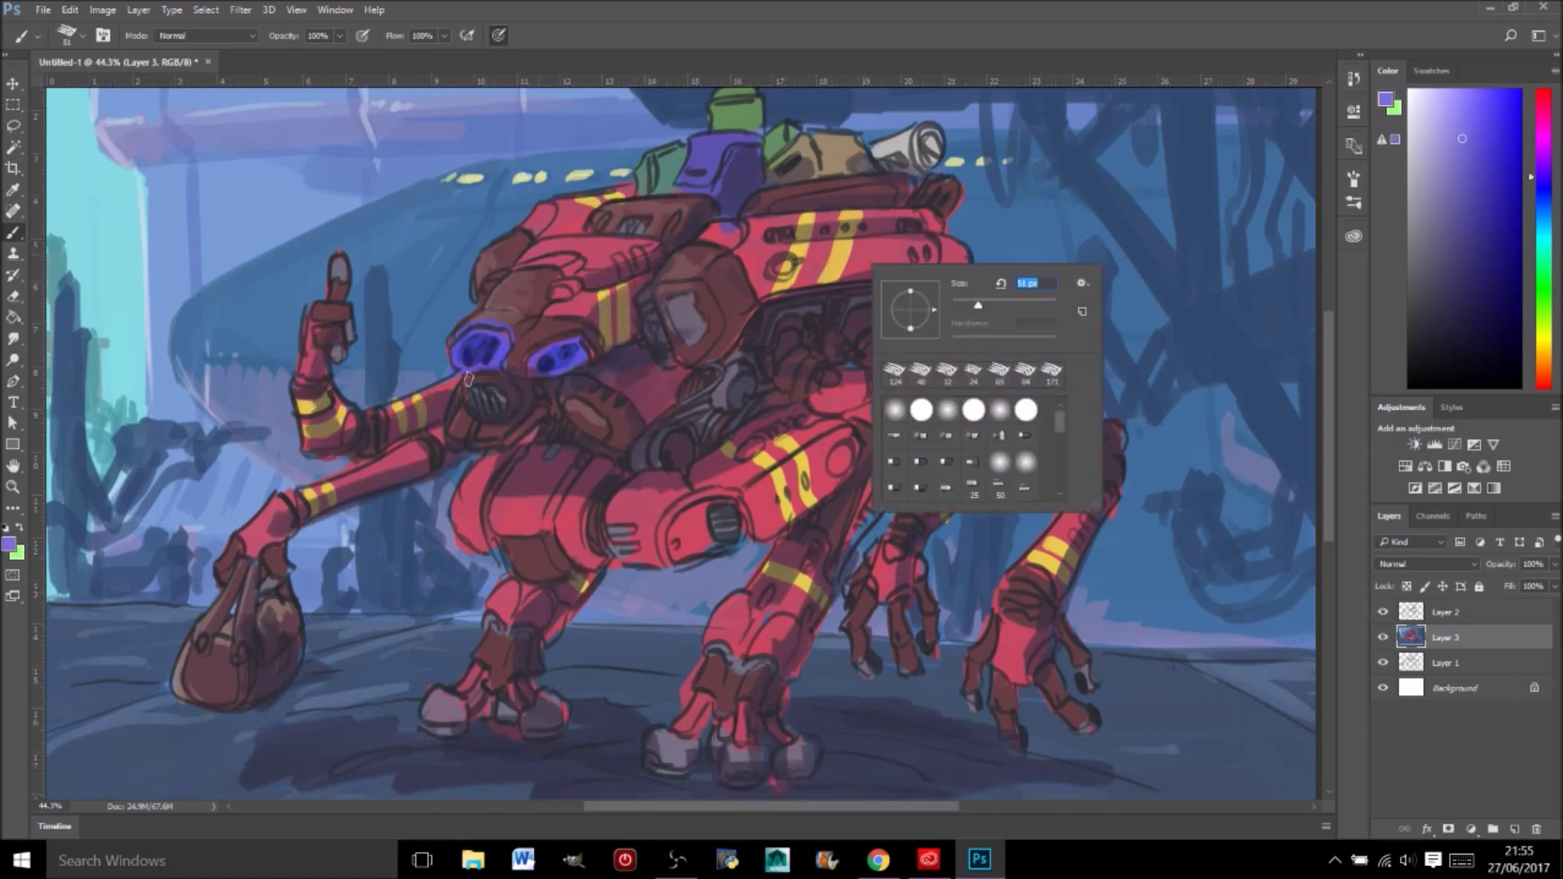
alt+click(960, 277)
drag(961, 256, 928, 305)
drag(1043, 351, 1022, 432)
drag(863, 428, 830, 603)
drag(1038, 444, 936, 534)
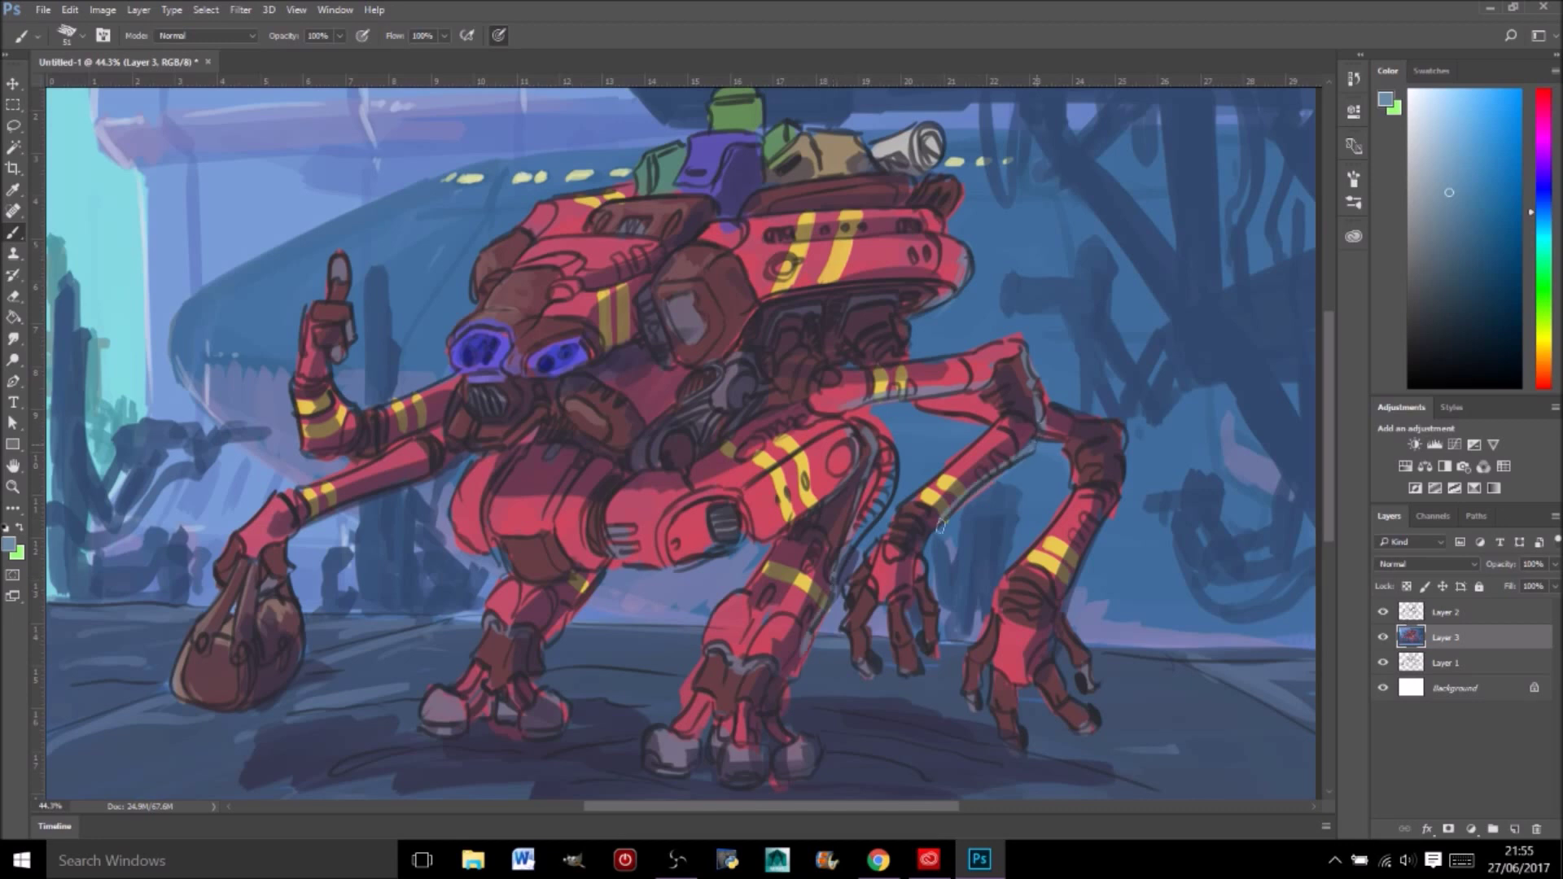
Step: Add light blue rim highlights to the remaining legs, left arm and floor
drag(1107, 509, 1079, 670)
drag(815, 611, 777, 708)
drag(553, 602, 525, 676)
drag(309, 424, 452, 513)
drag(757, 297, 643, 443)
drag(293, 607, 268, 659)
drag(244, 720, 387, 782)
key(ctrl+minus)
Step: Select most of the canvas and paint dark navy overhead beams across the top
key(m)
drag(204, 164, 1227, 706)
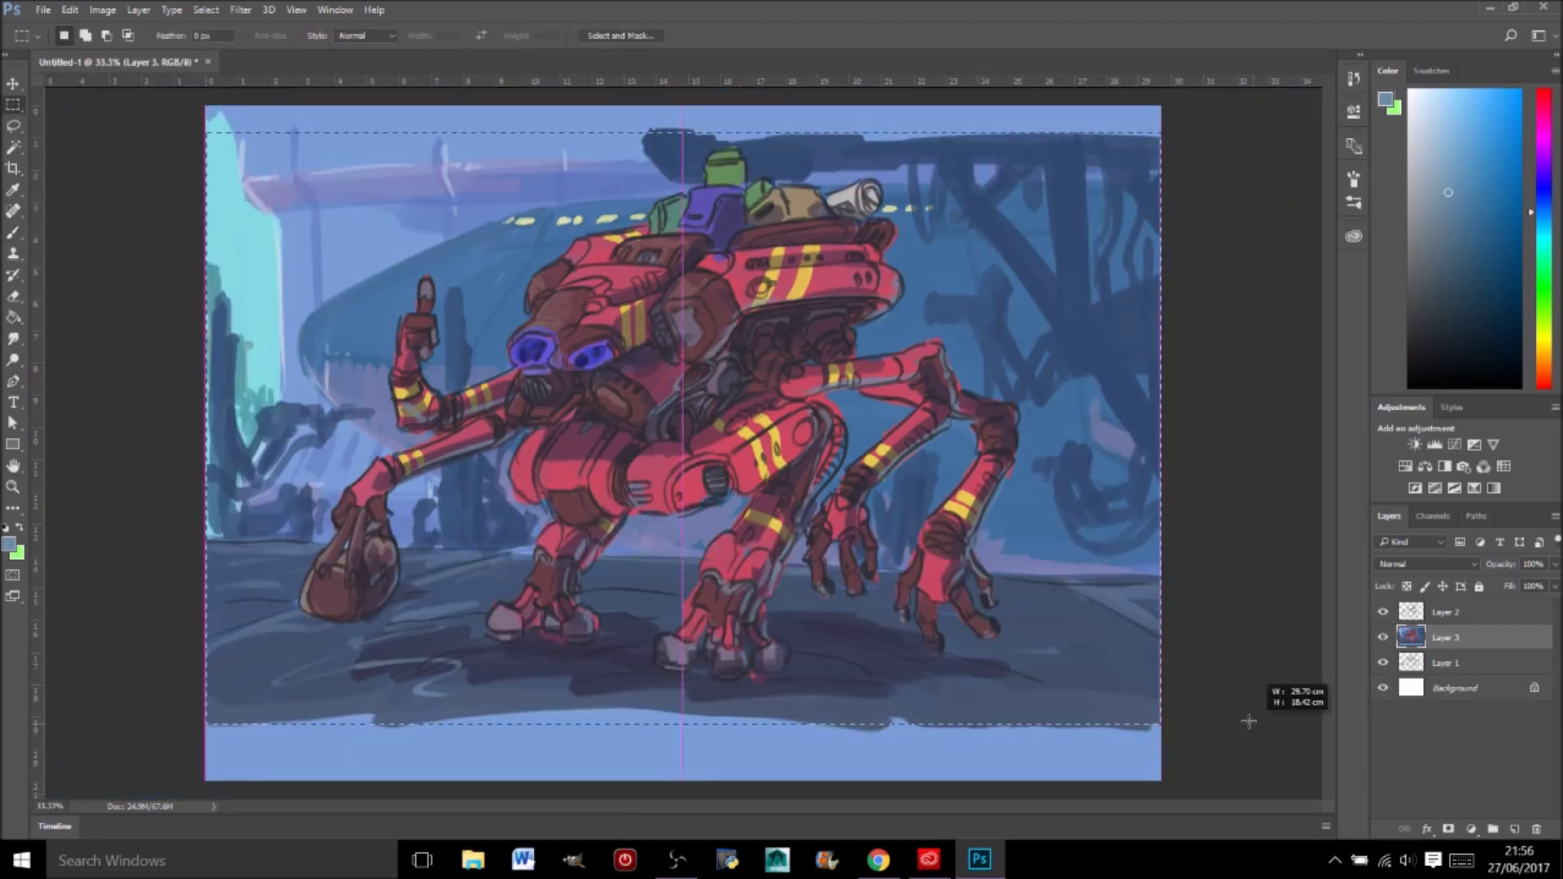
key(b)
alt+click(1018, 716)
right_click(334, 186)
key(Escape)
mouse_move(586, 122)
mouse_down()
mouse_move(971, 157)
mouse_move(1139, 114)
mouse_move(1161, 143)
mouse_up()
mouse_move(614, 143)
mouse_down()
mouse_move(207, 130)
mouse_move(212, 155)
mouse_up()
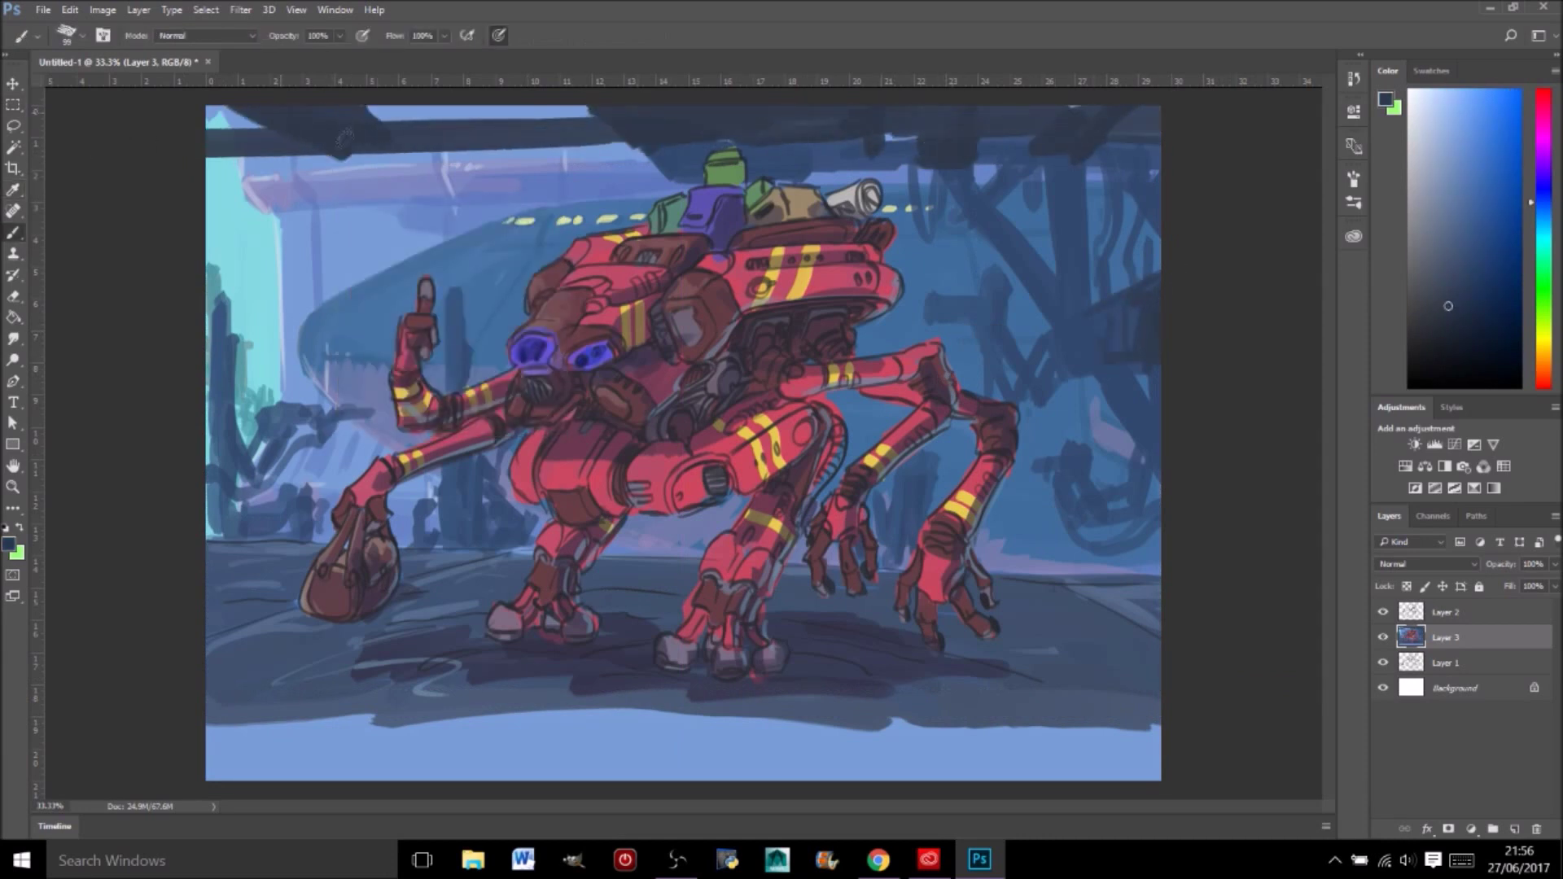
drag(574, 114, 208, 163)
drag(195, 267, 355, 155)
Step: Paint the hangar floor dark slate blue with shadows beneath the mech
drag(208, 717, 318, 700)
drag(245, 769, 615, 721)
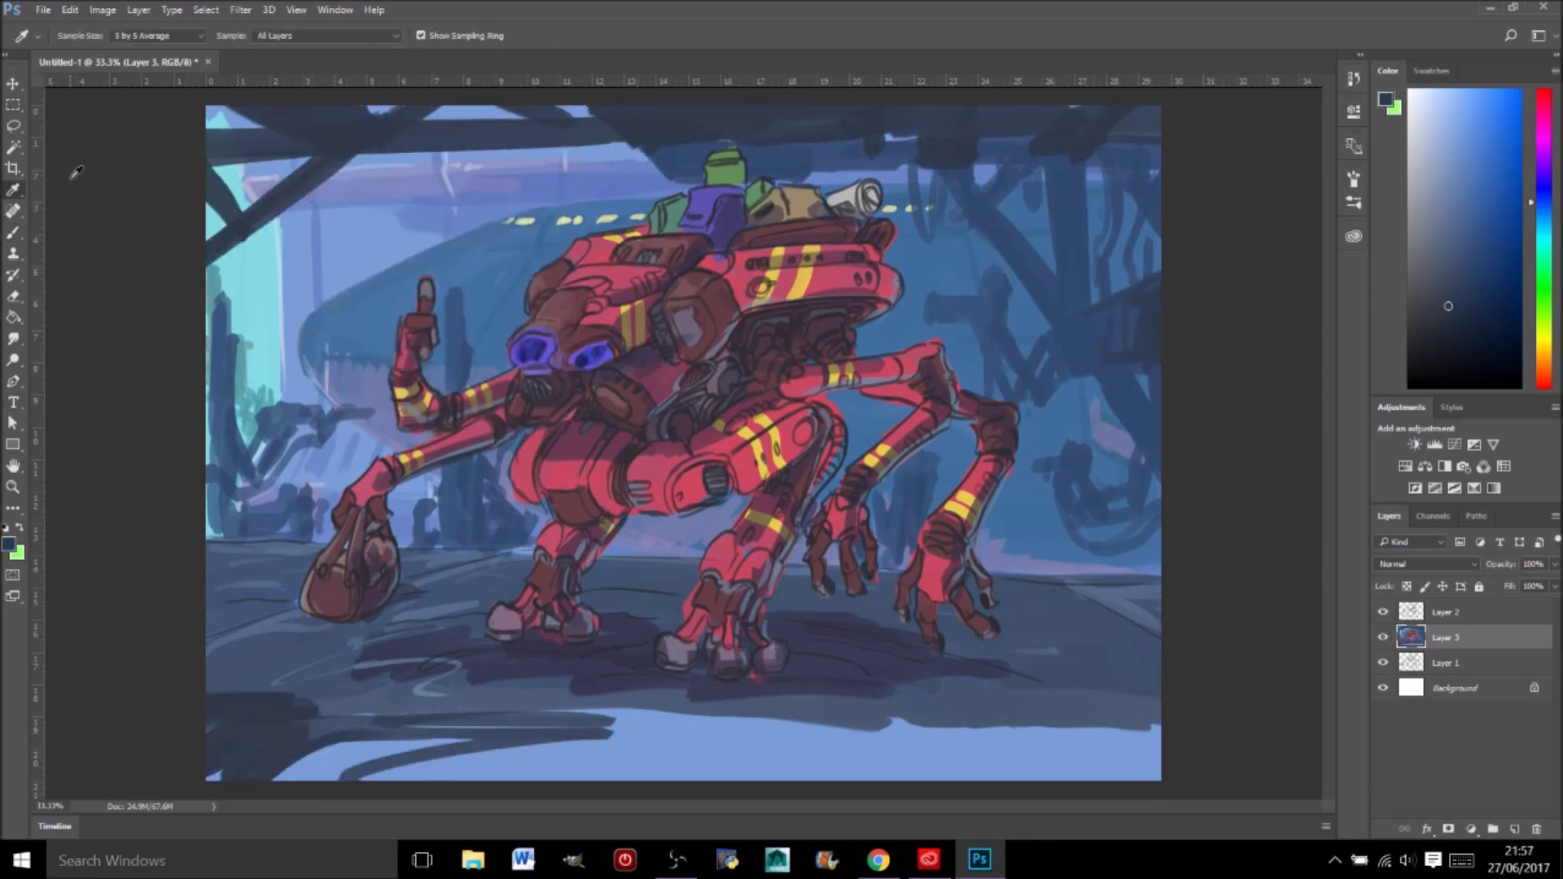
alt+click(423, 761)
mouse_move(366, 766)
mouse_down()
mouse_move(190, 790)
mouse_move(1042, 733)
mouse_up()
drag(574, 778, 1160, 732)
alt+click(530, 360)
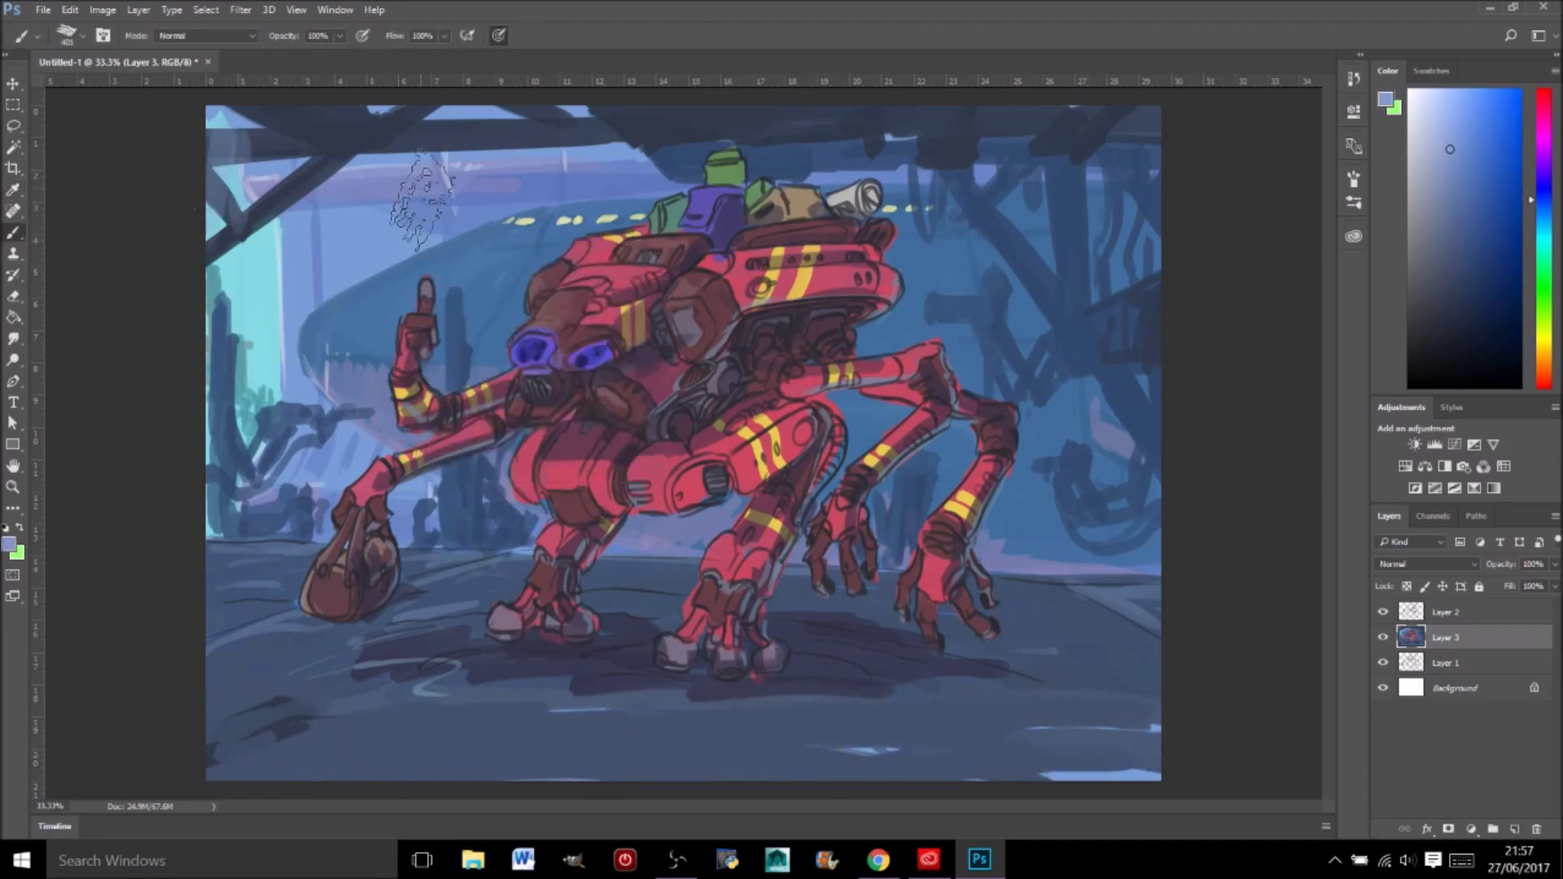
alt+click(505, 651)
drag(424, 692, 969, 651)
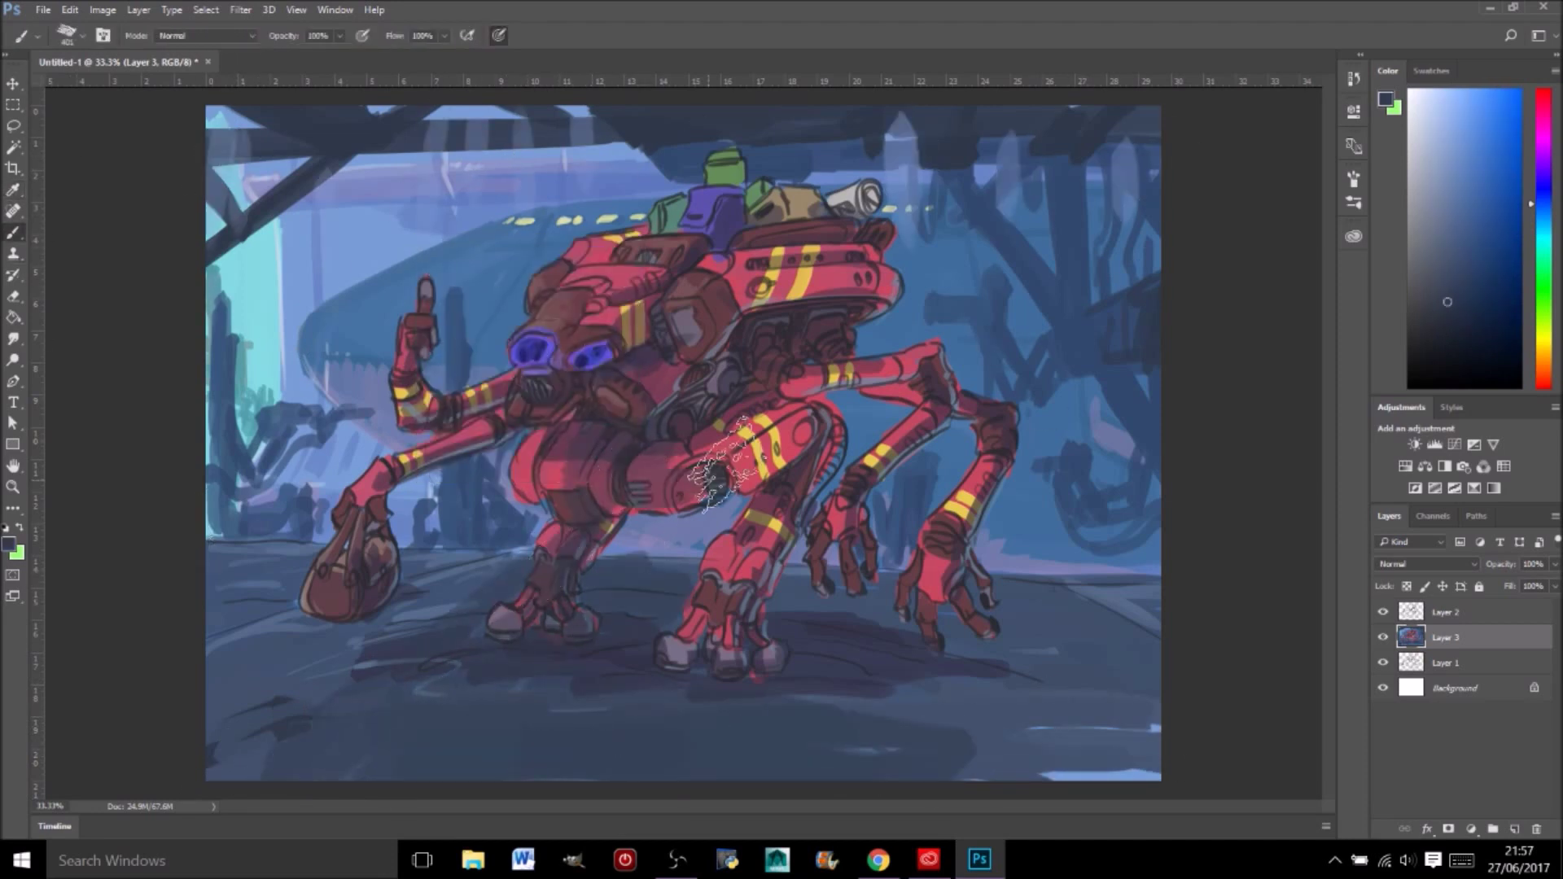
drag(505, 700, 578, 618)
Step: Deepen shading on the mech's body, legs and floor, and add pink leg highlights
drag(656, 374, 931, 627)
drag(798, 619, 1099, 732)
drag(896, 342, 1168, 680)
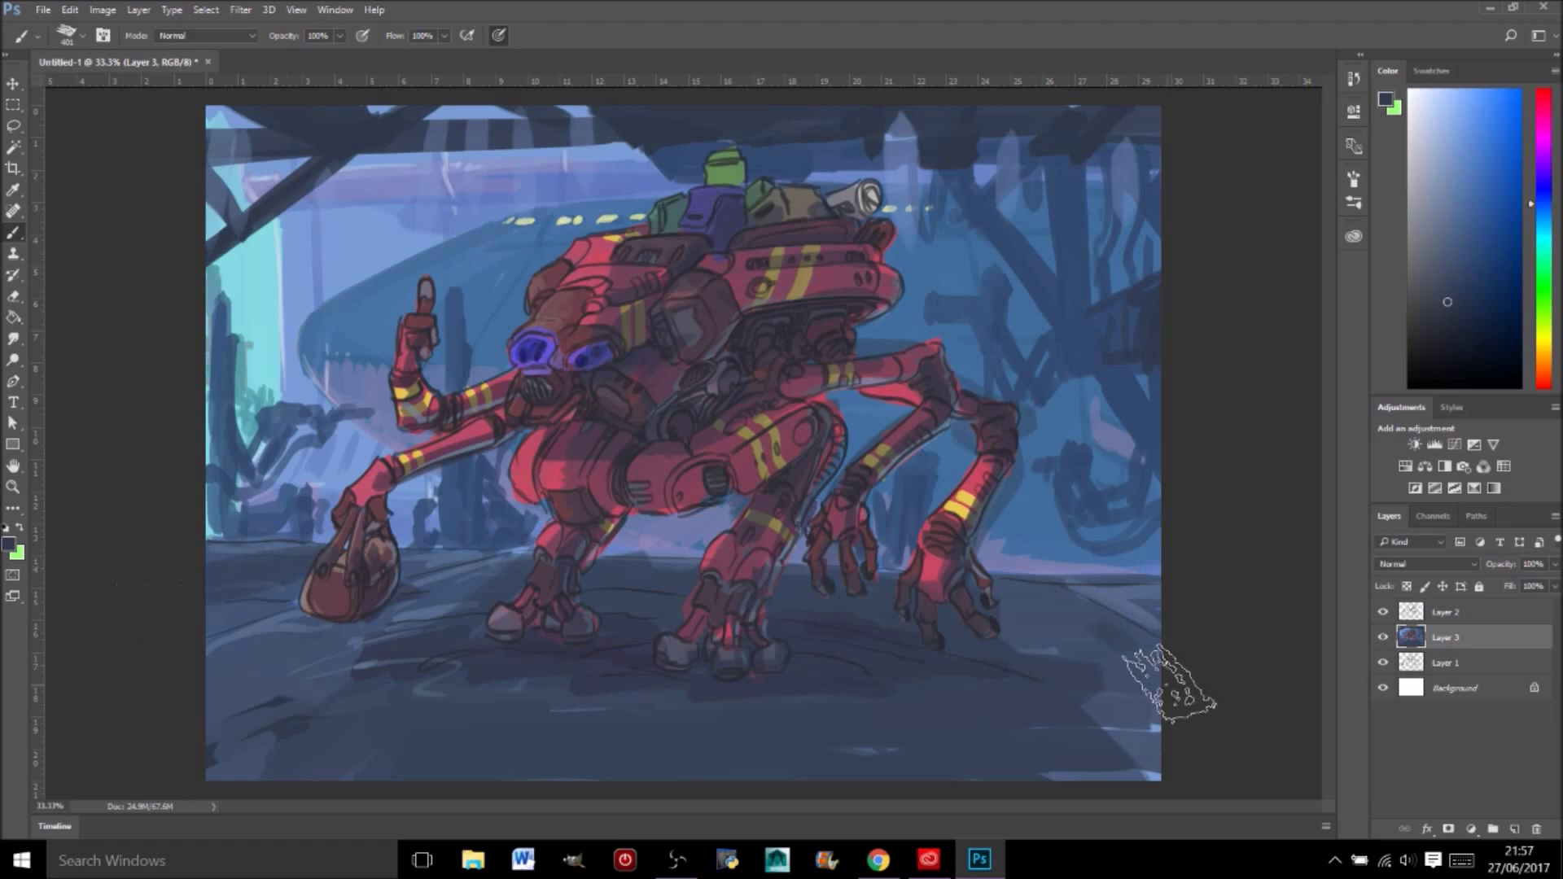
click(1474, 100)
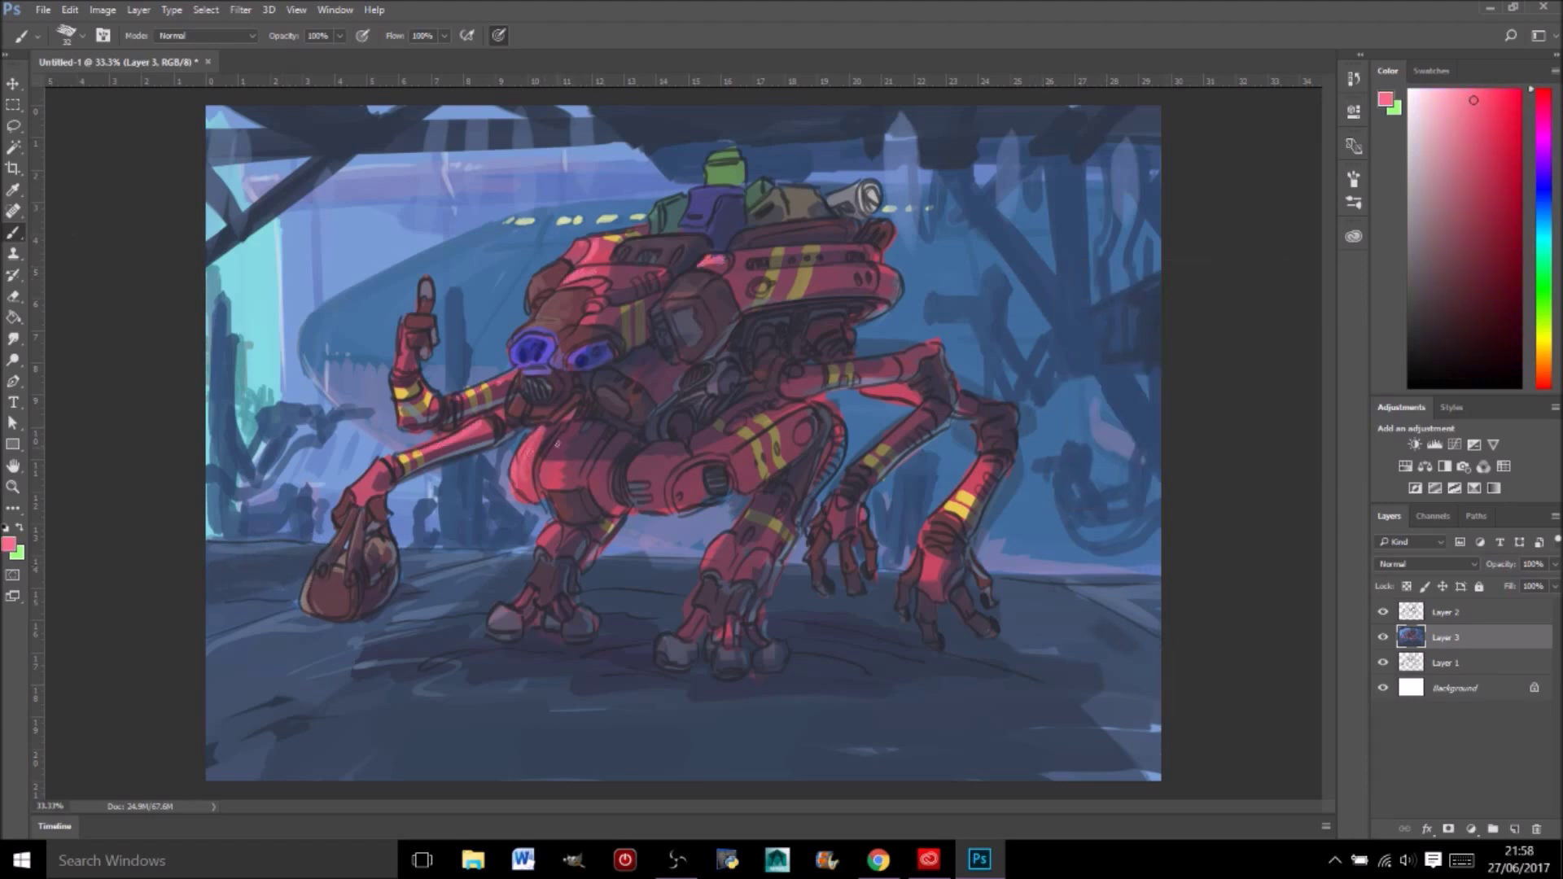
drag(726, 541, 745, 570)
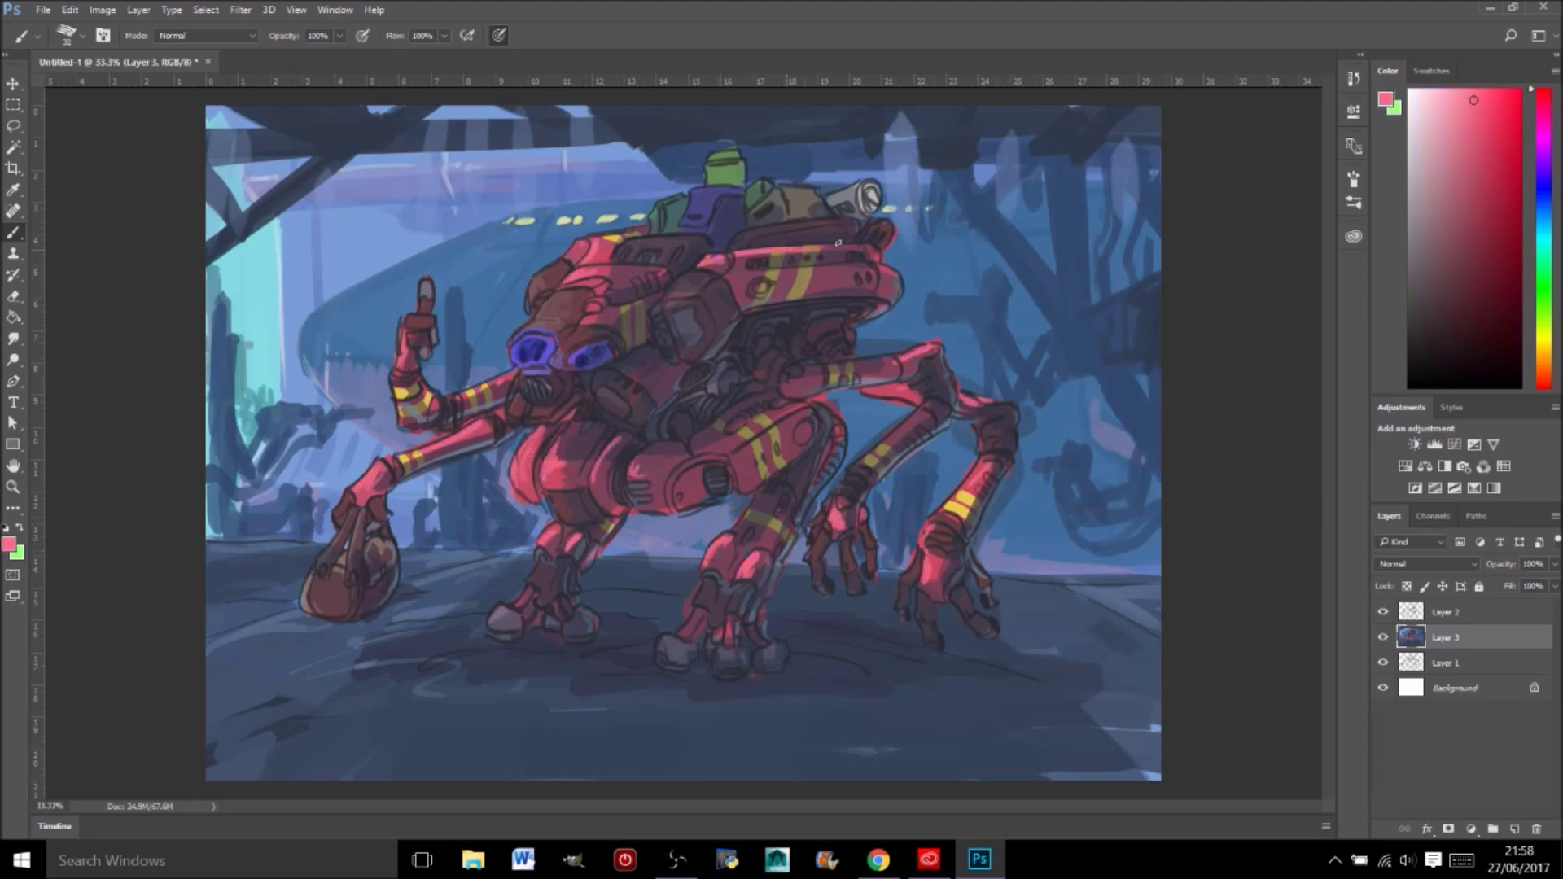
Step: Pick a blue-violet and sign the painting in the lower-right corner
click(1544, 220)
alt+click(608, 372)
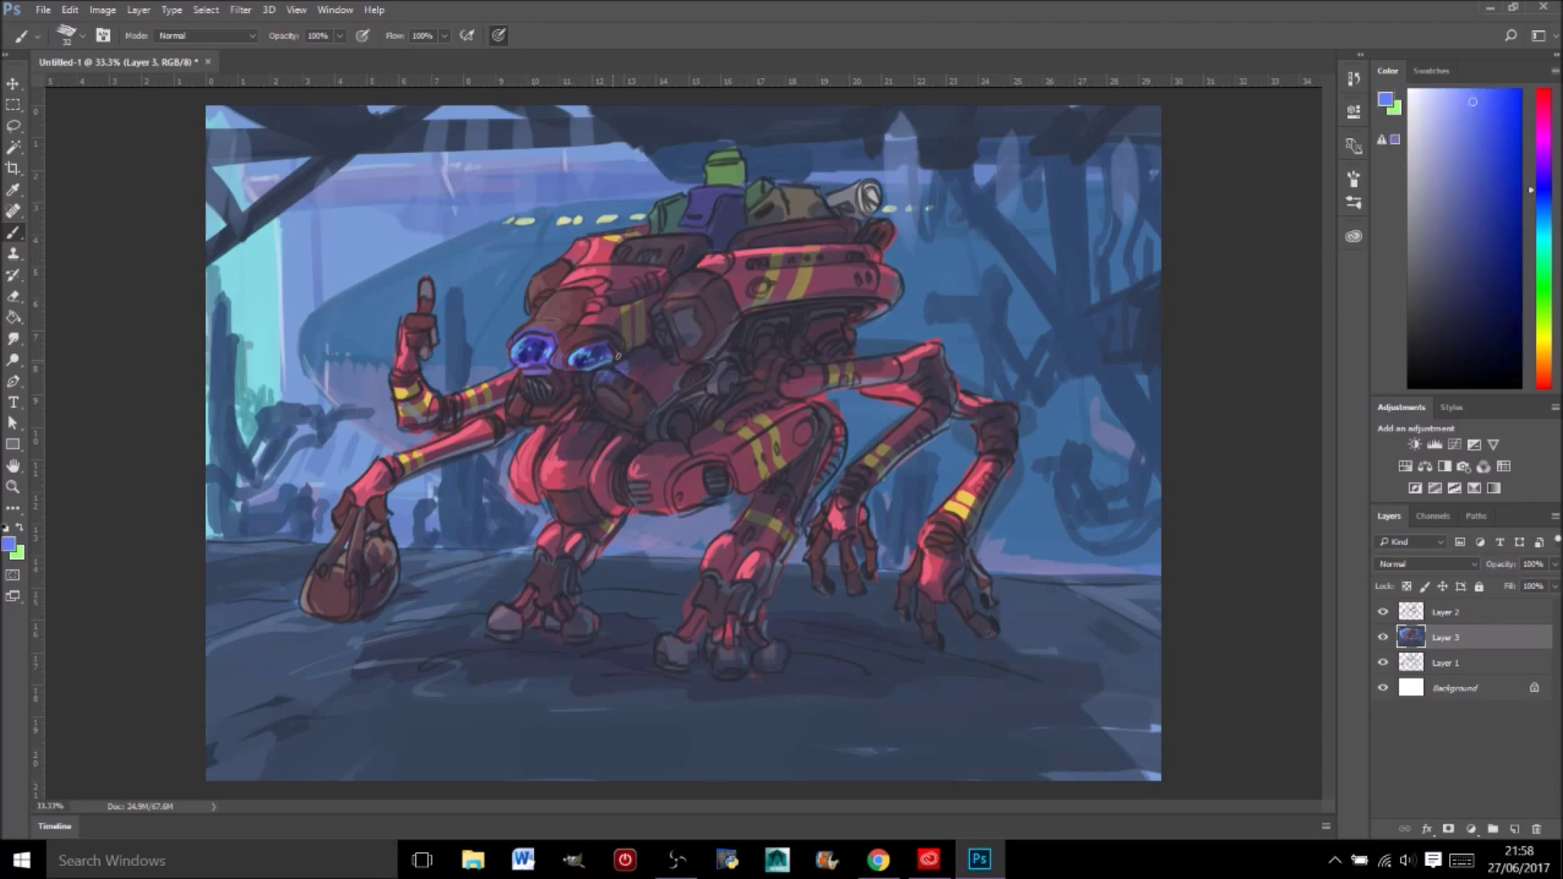
drag(955, 688, 1143, 676)
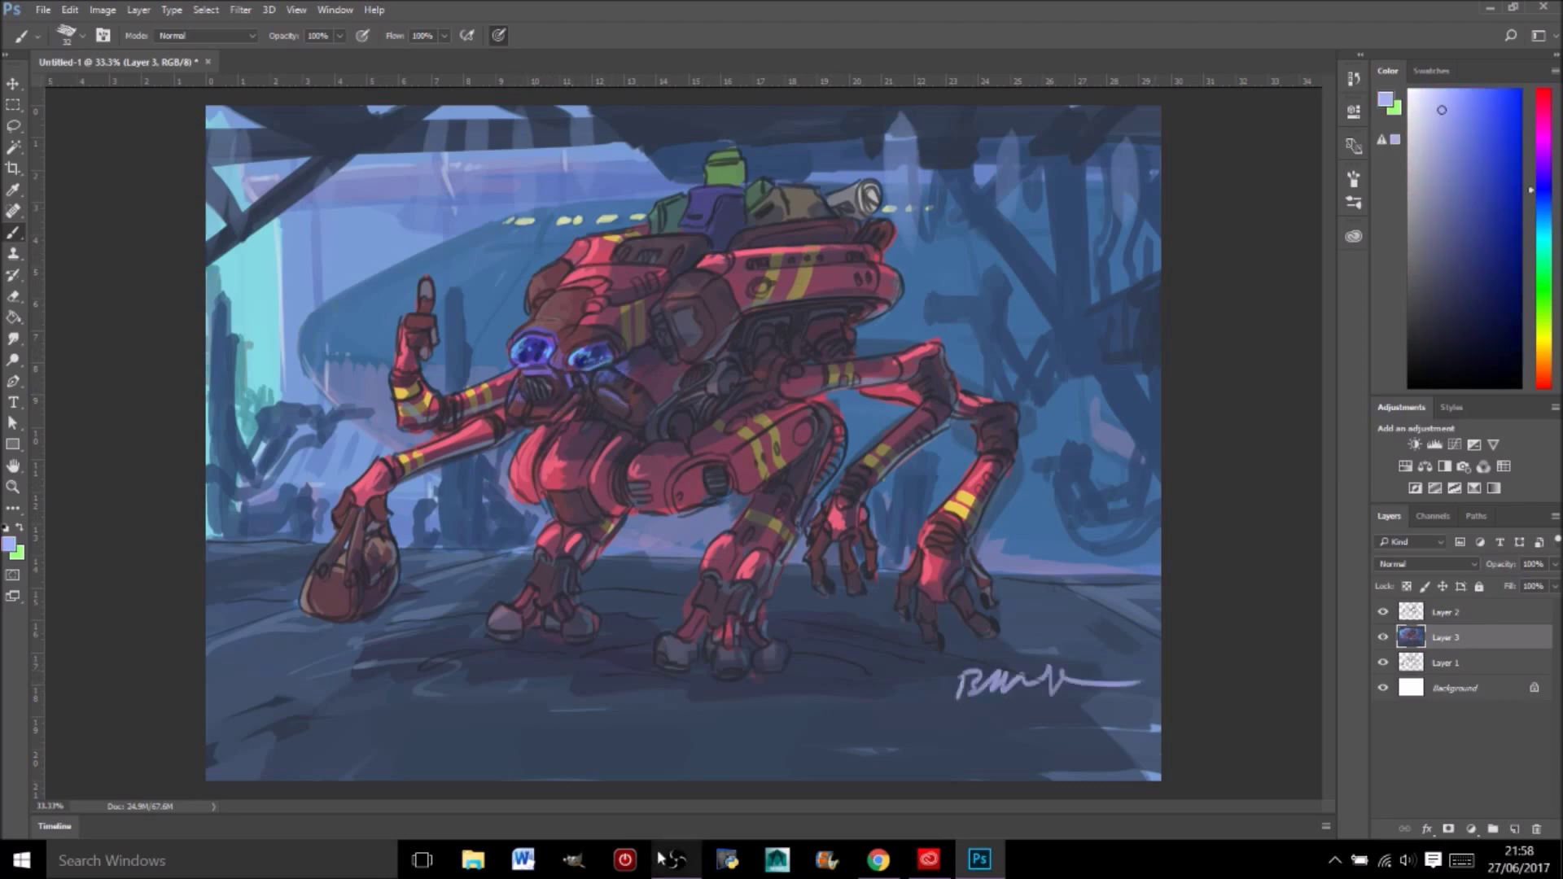